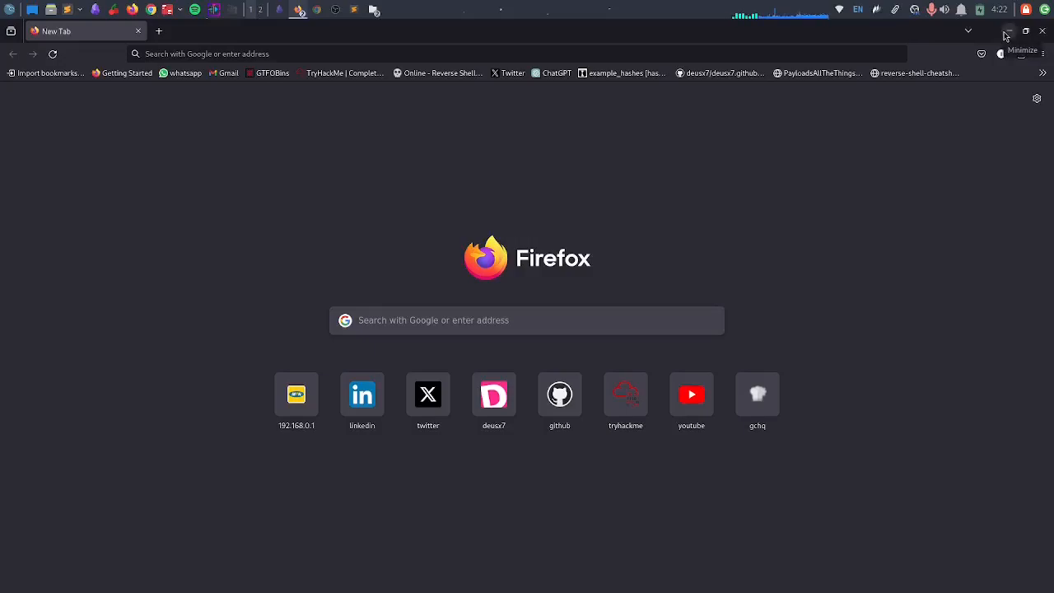
left_click(1005, 34)
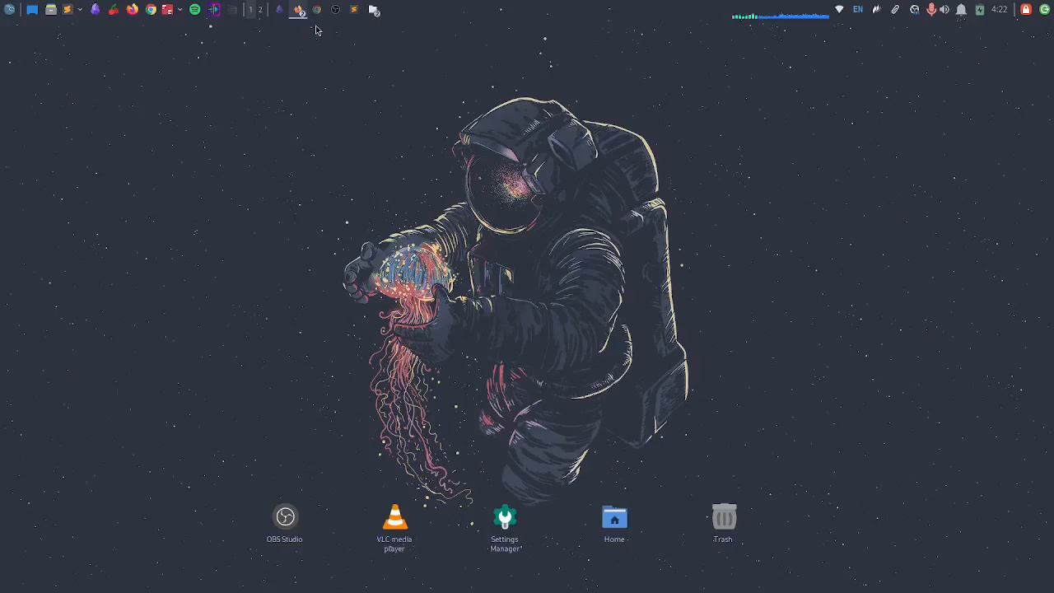
left_click(297, 9)
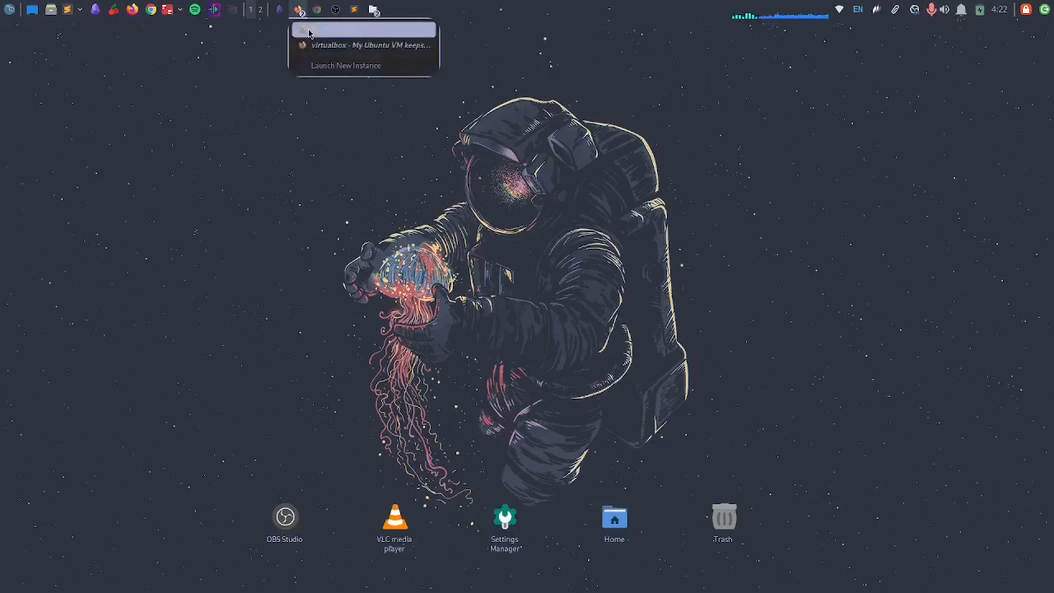
left_click(309, 33)
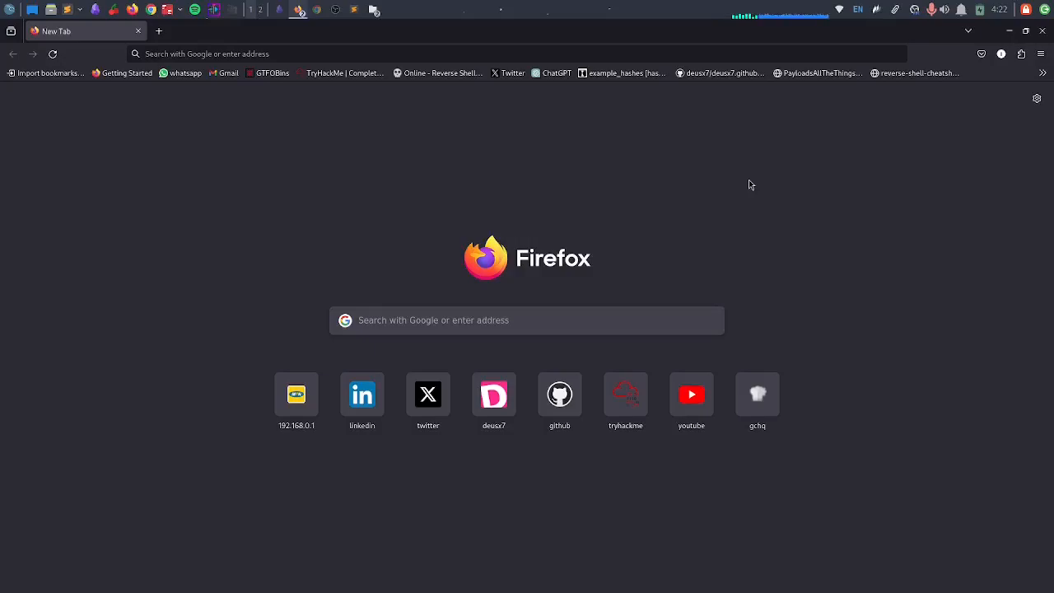
Search the web for "virtualbox download" and open the official VirtualBox download page for Linux distributions
left_click(325, 47)
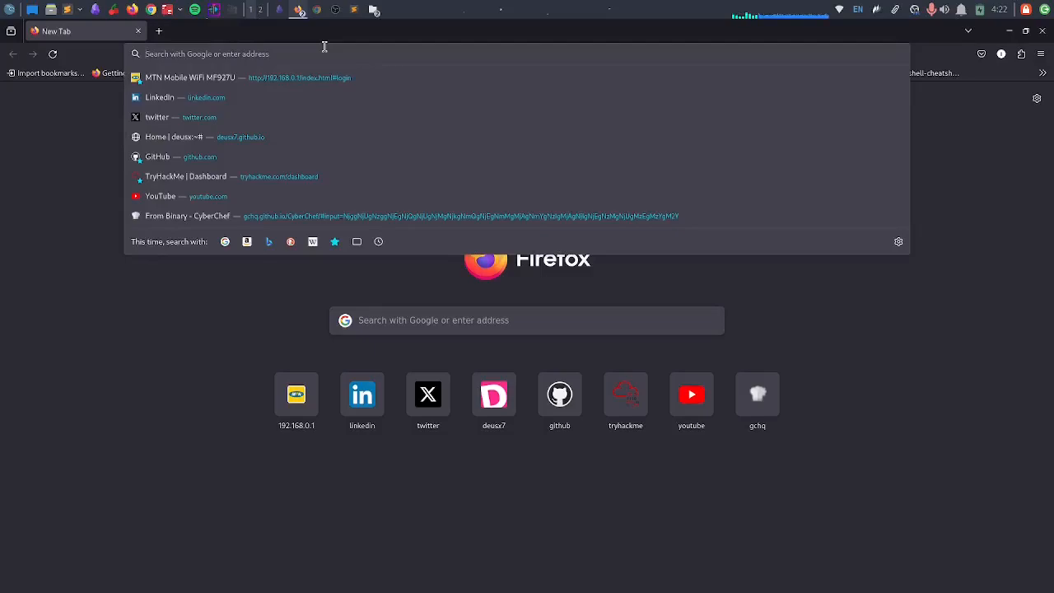
type("vir")
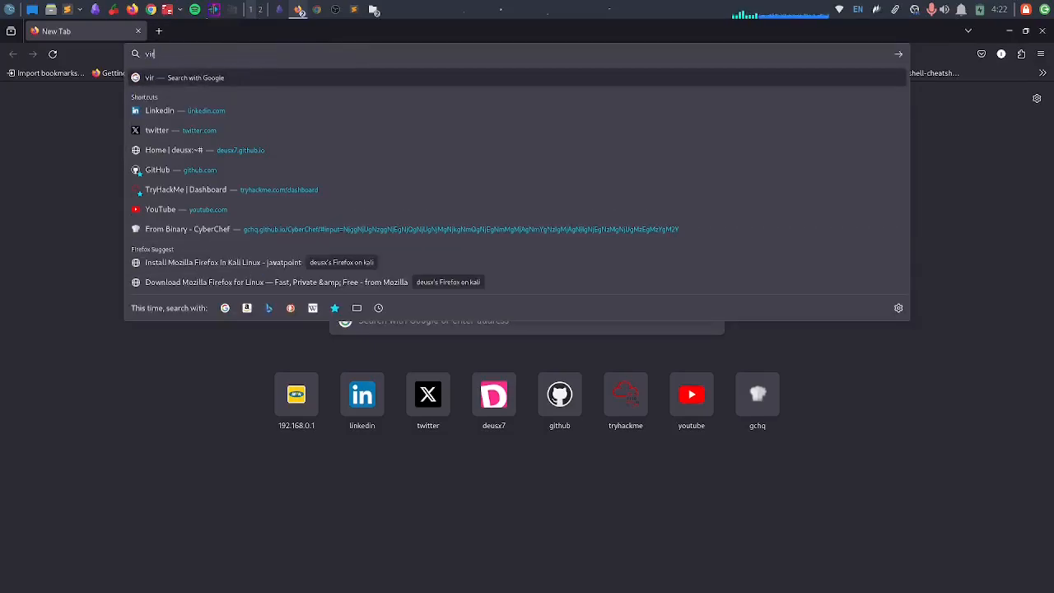
type("tual")
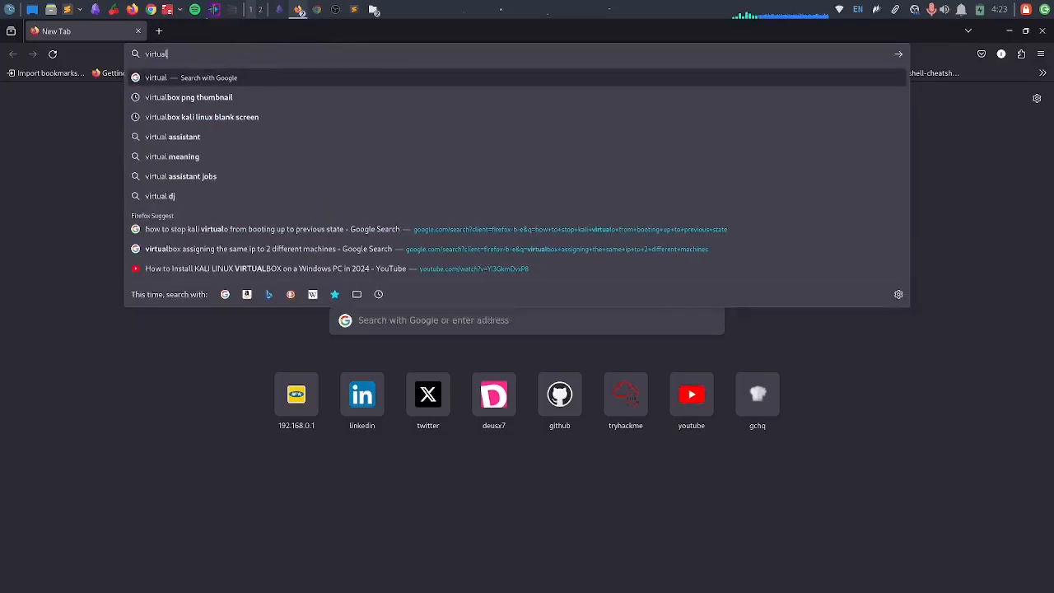
type("box download")
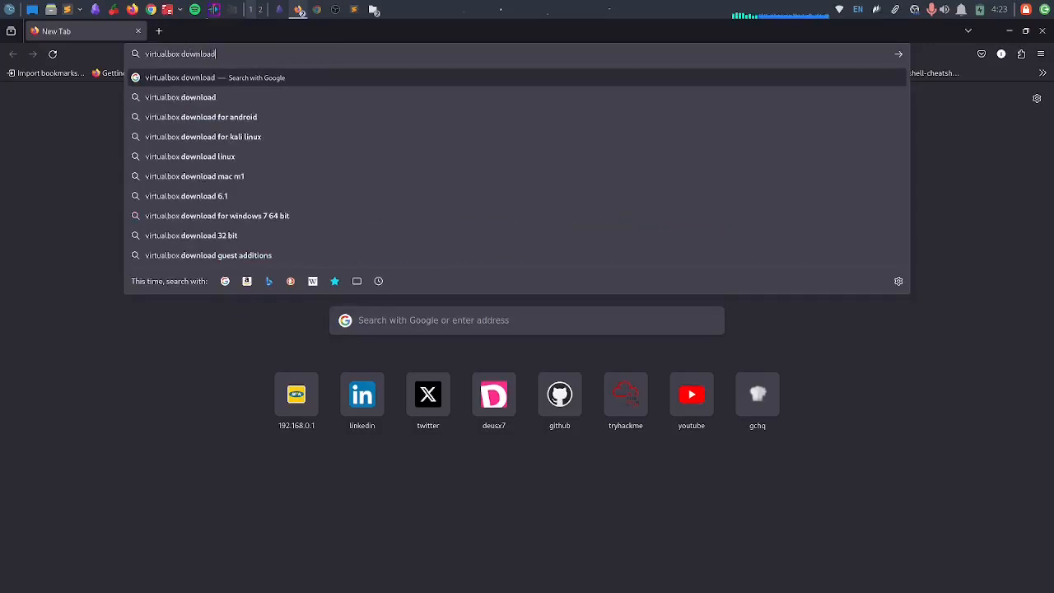
key("Return")
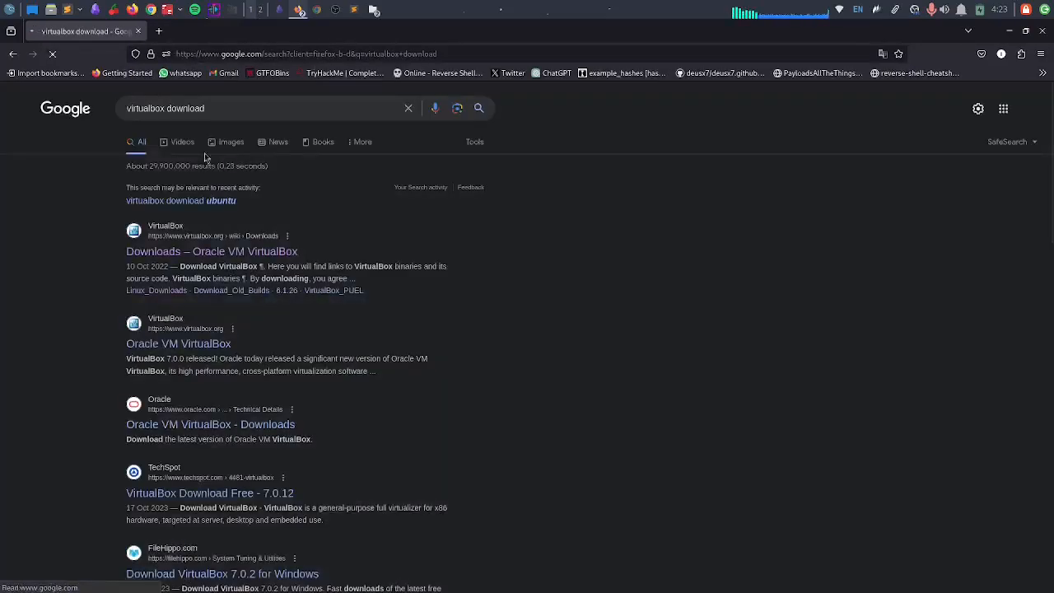
left_click(179, 250)
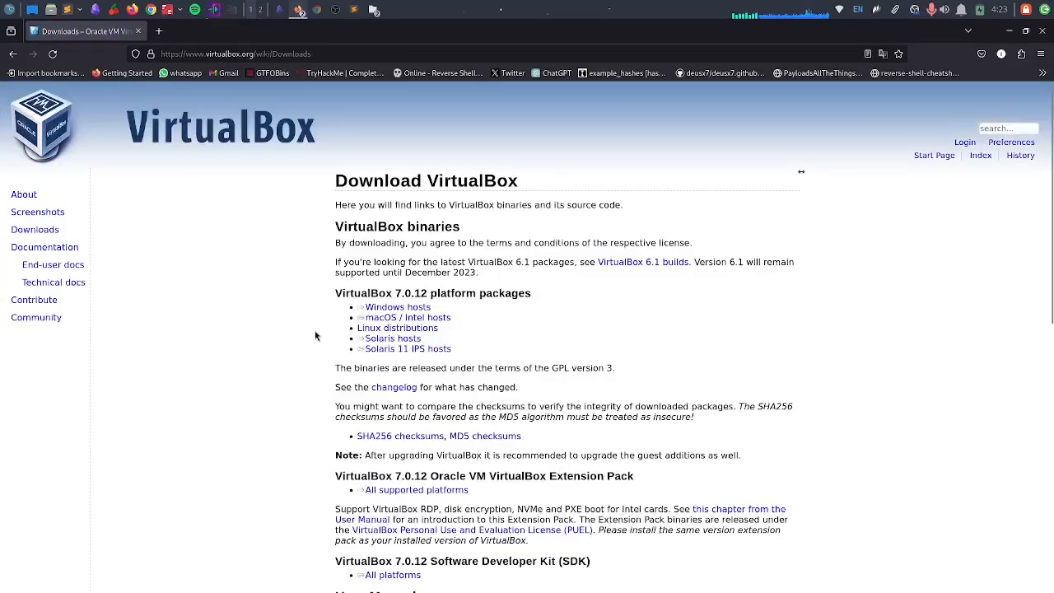
scroll(330, 334, "down", 2)
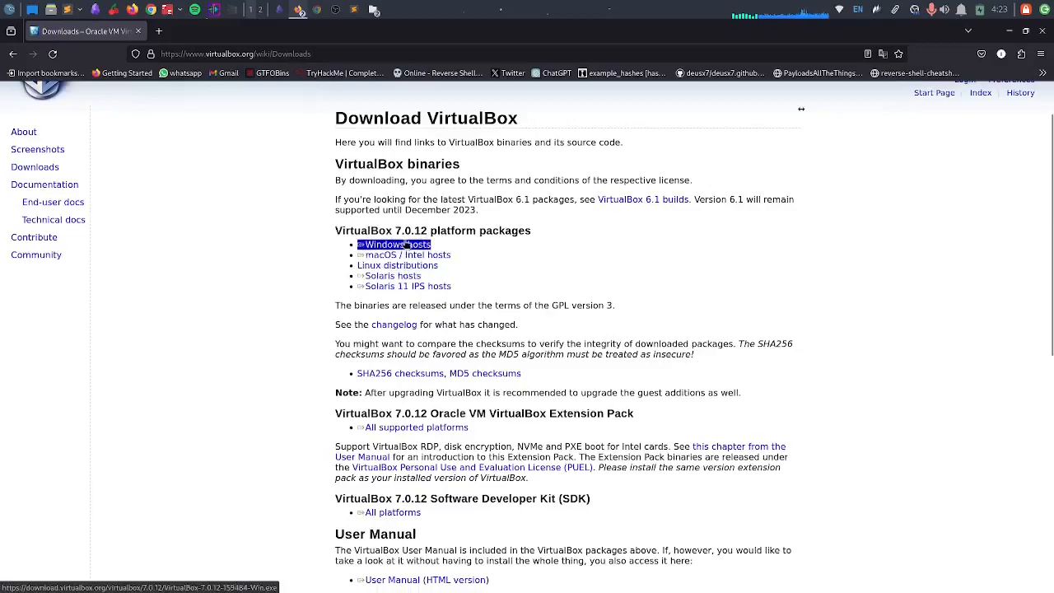
left_click(369, 269)
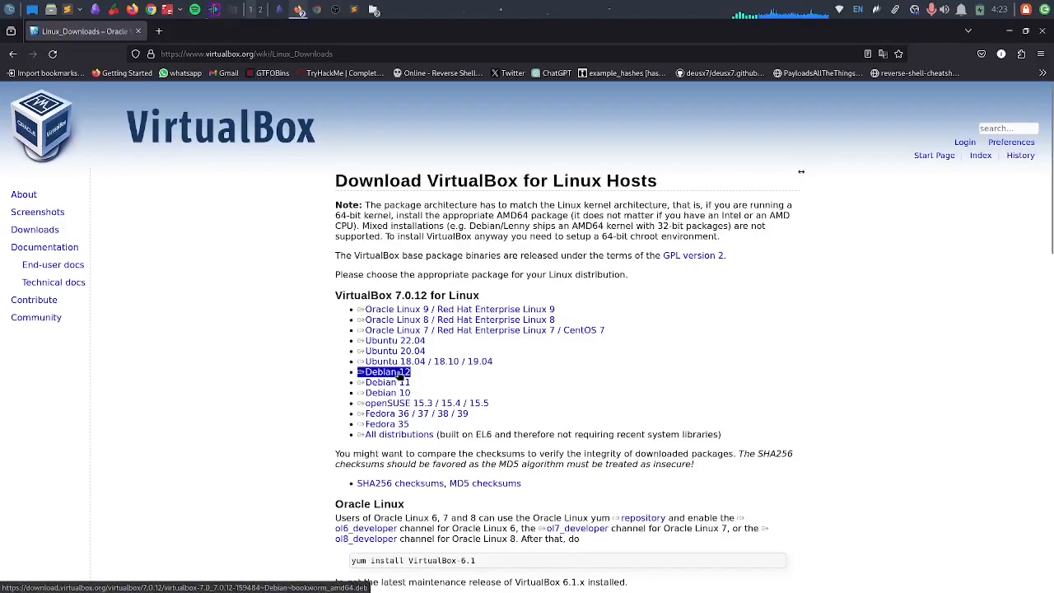
Try to save the Debian 12 package of VirtualBox 7.0.12 in the Downloads/Software folder, cancelling both the replacement and the save
left_click(401, 374)
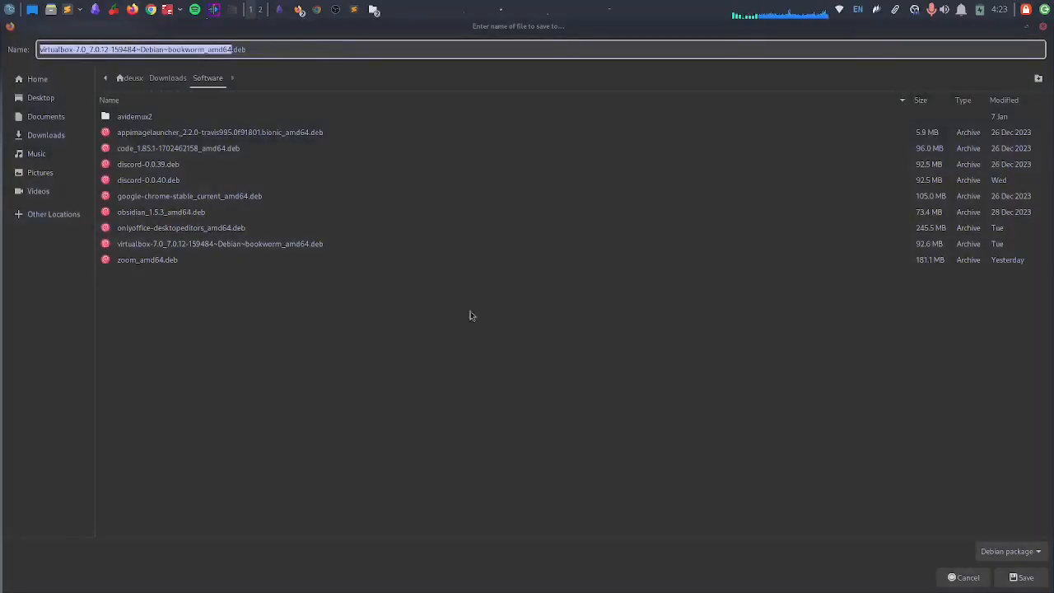
left_click(1021, 576)
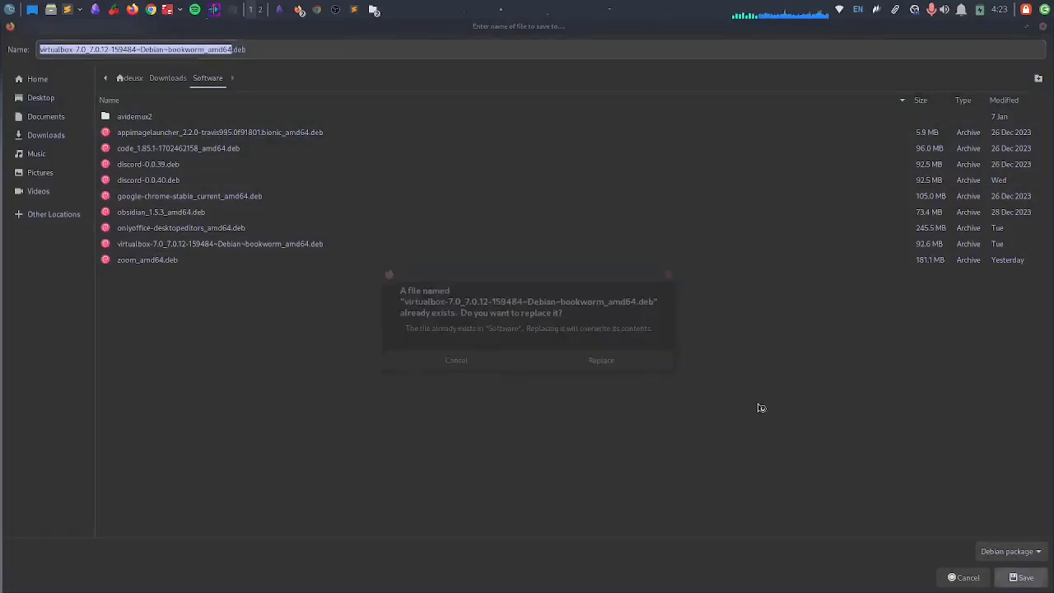
left_click(506, 364)
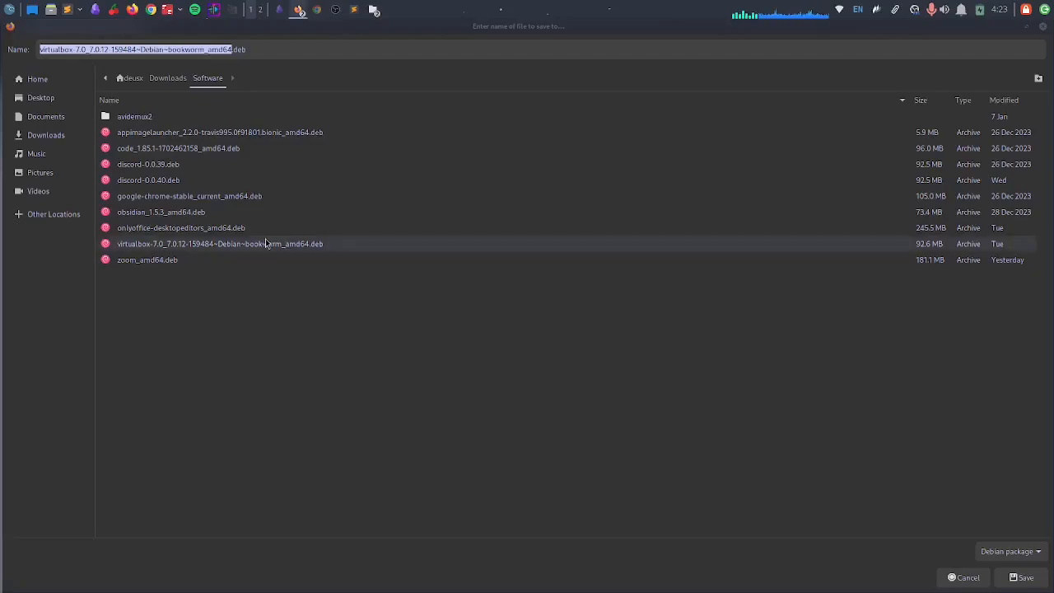
left_click(987, 580)
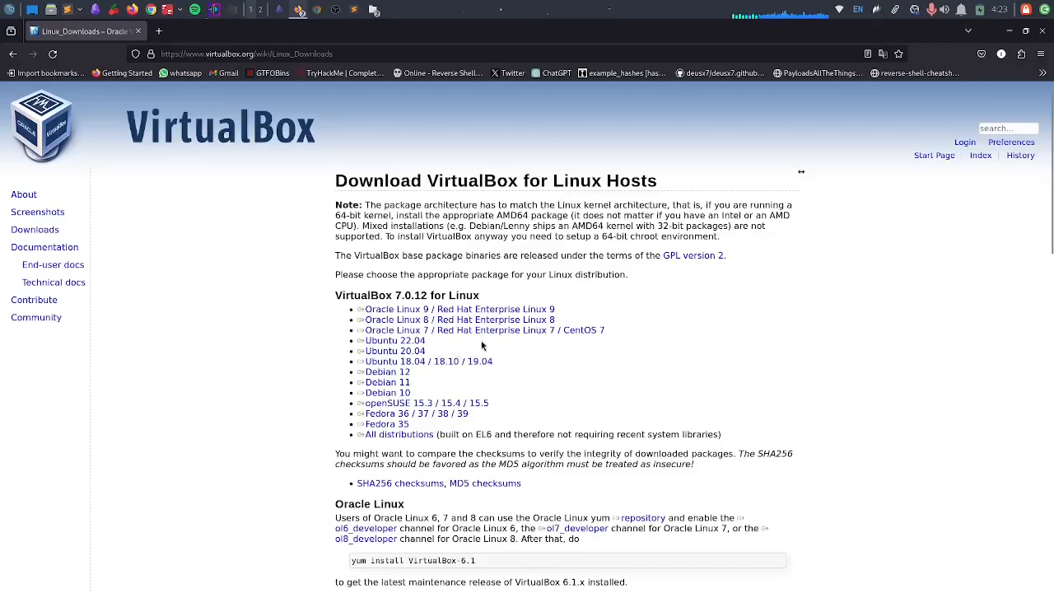
Open a terminal, clear its output and move its window away from the list of Linux packages
left_click(167, 10)
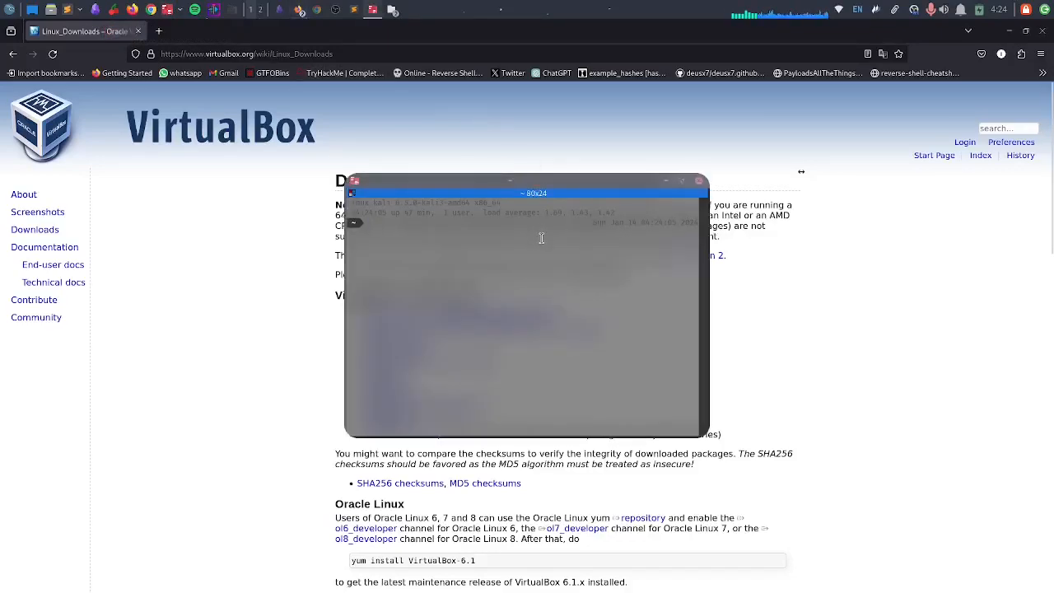
type("clear")
key("Return")
type("cd")
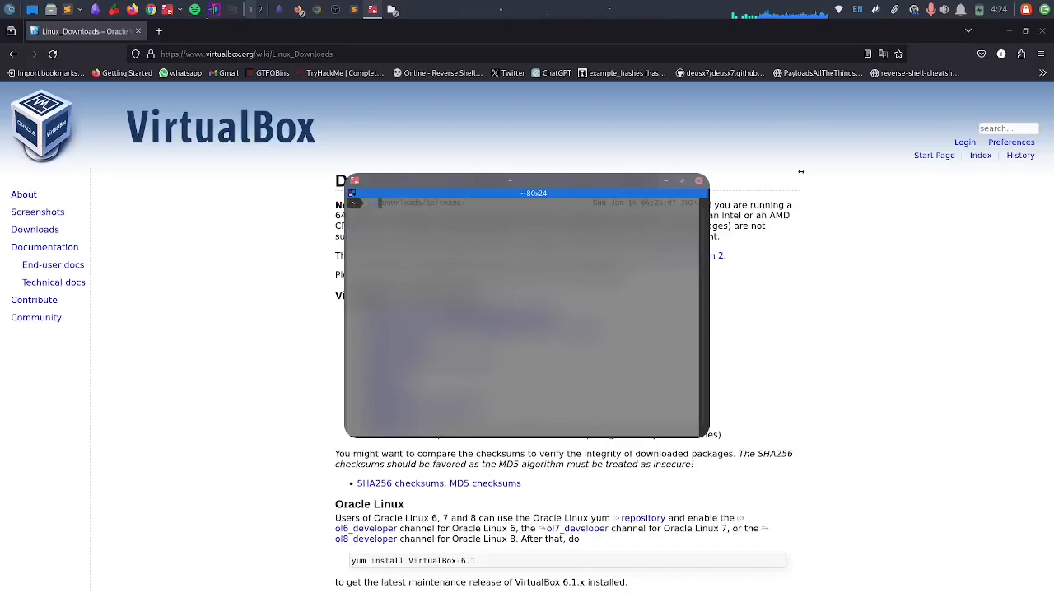
key("BackSpace")
key("BackSpace")
key("BackSpace")
left_click_drag(576, 181, 687, 179)
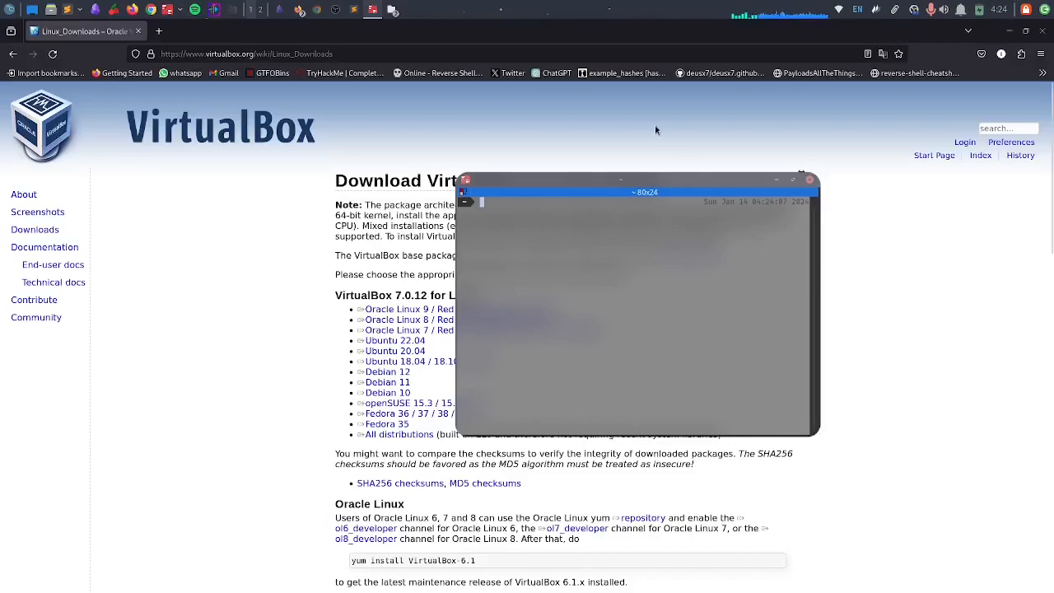
left_click_drag(647, 180, 819, 99)
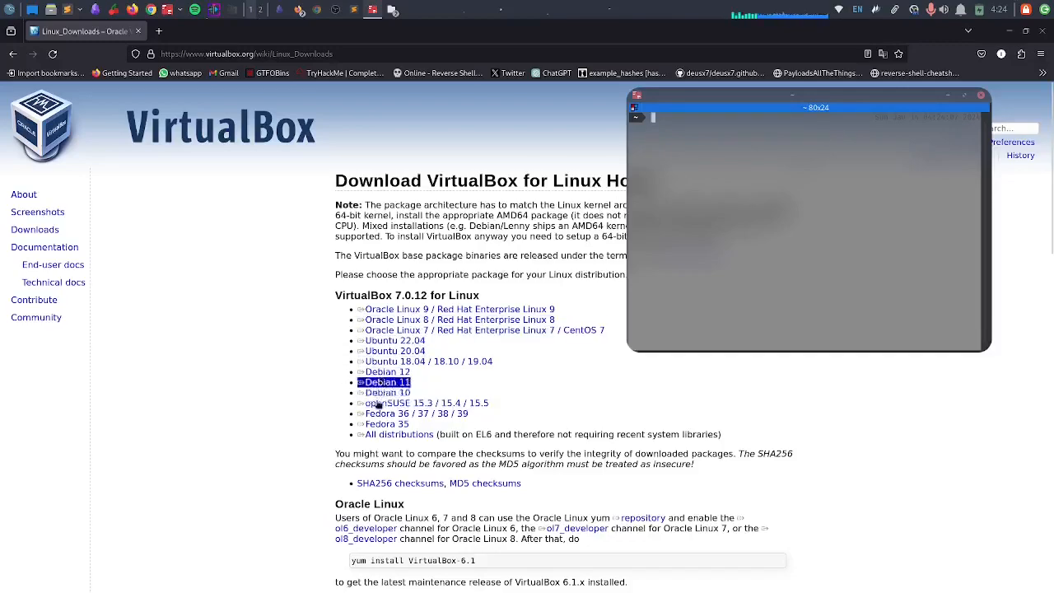
Change to the Downloads/Software directory, list its files and highlight the VirtualBox 7.0 Debian package name
type("cd")
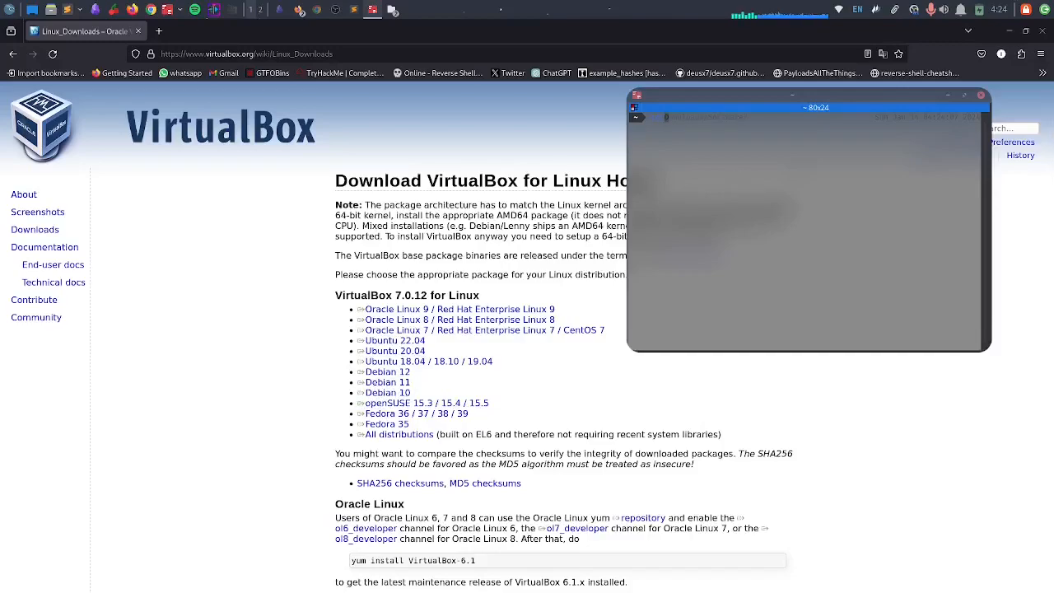
key("Right")
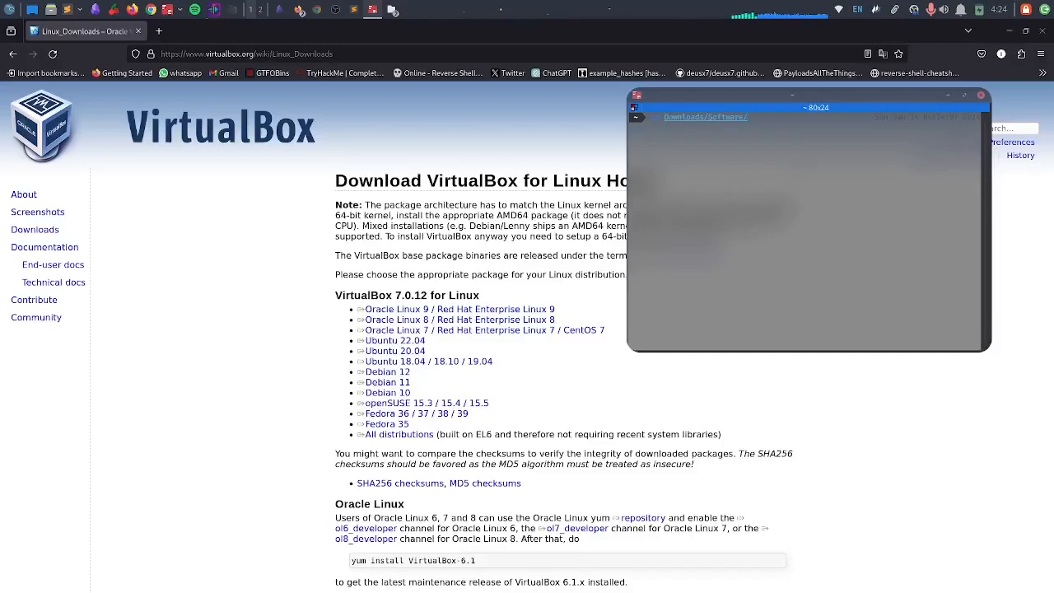
key("Return")
type("ls")
key("Return")
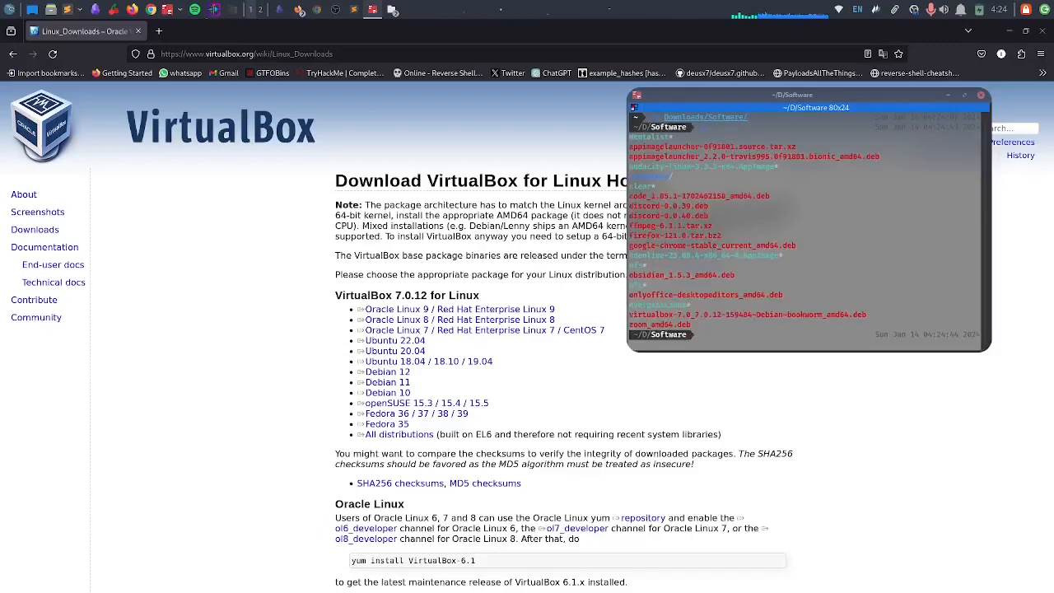
double_click(721, 315)
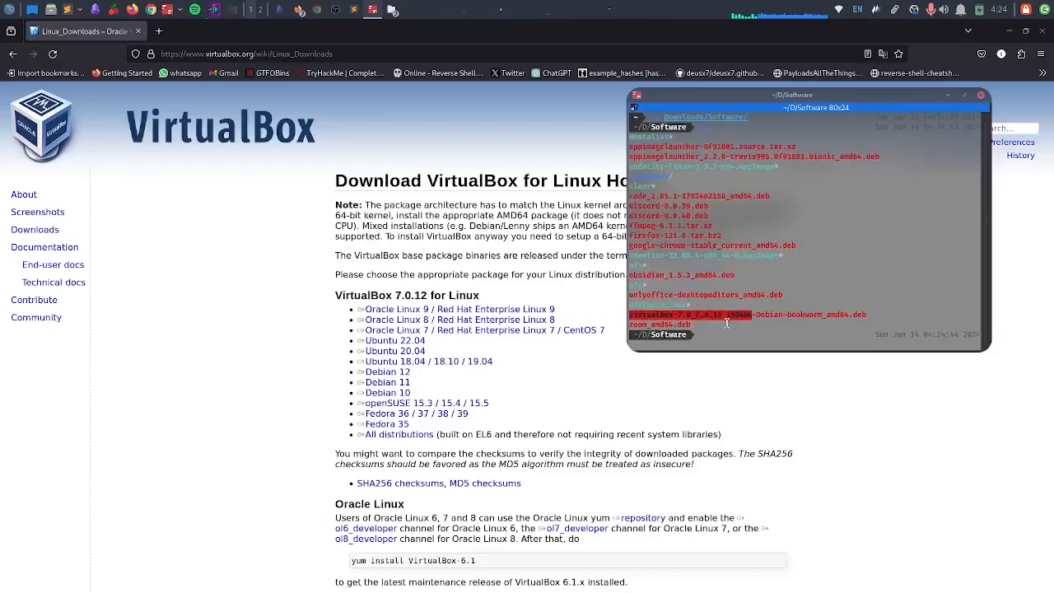
triple_click(799, 315)
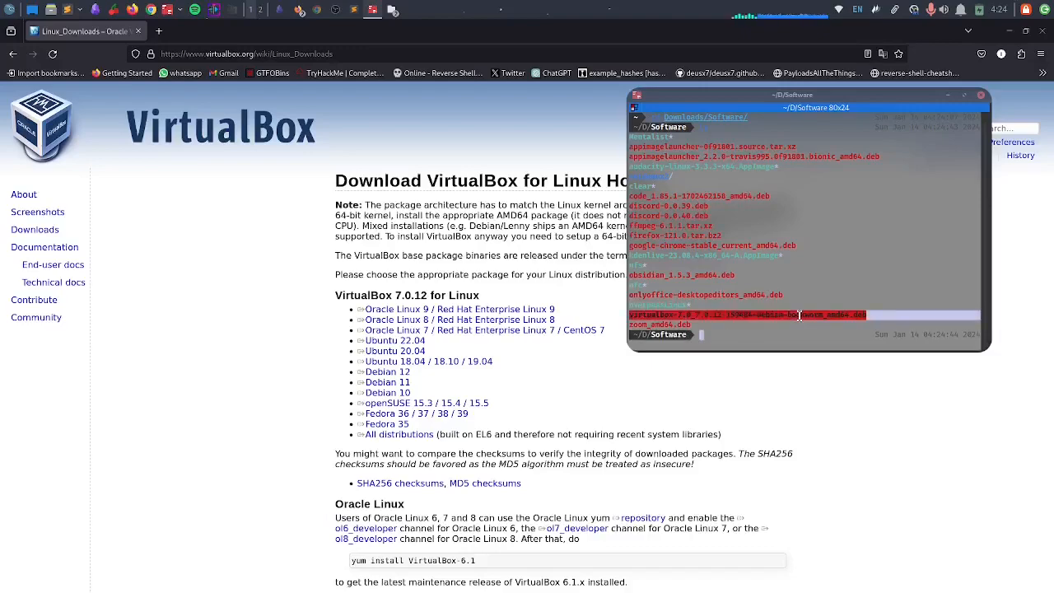
left_click(815, 249)
Install virtualbox-7.0_7.0.12-159484~Debian~bookworm_amd64.deb with sudo dpkg -i, supplying the sudo password, and enlarge the terminal window
left_click(1009, 32)
type("sudo dp")
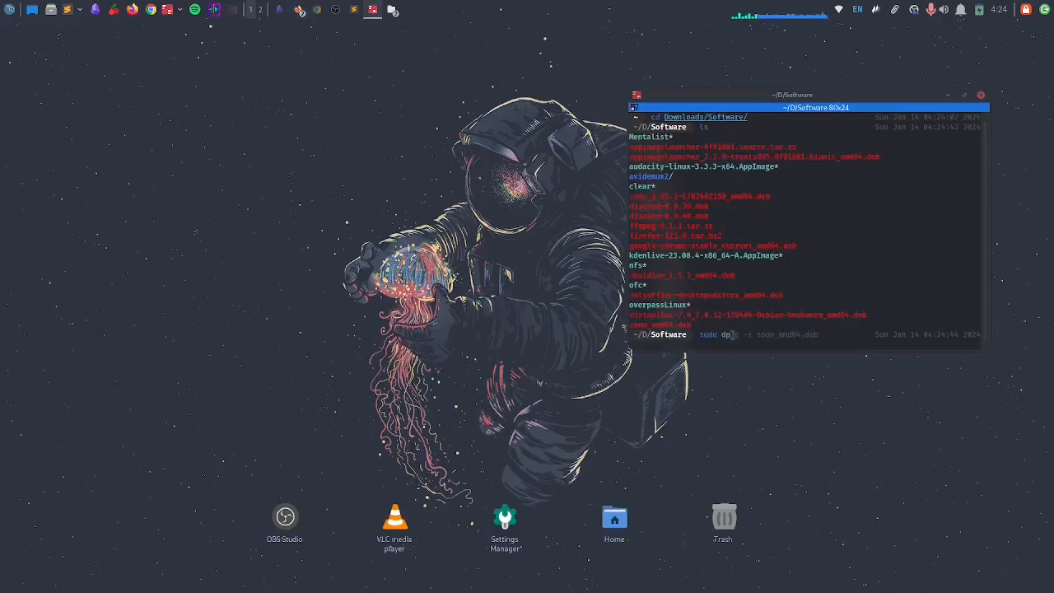
type("kg -i vi")
key("Tab")
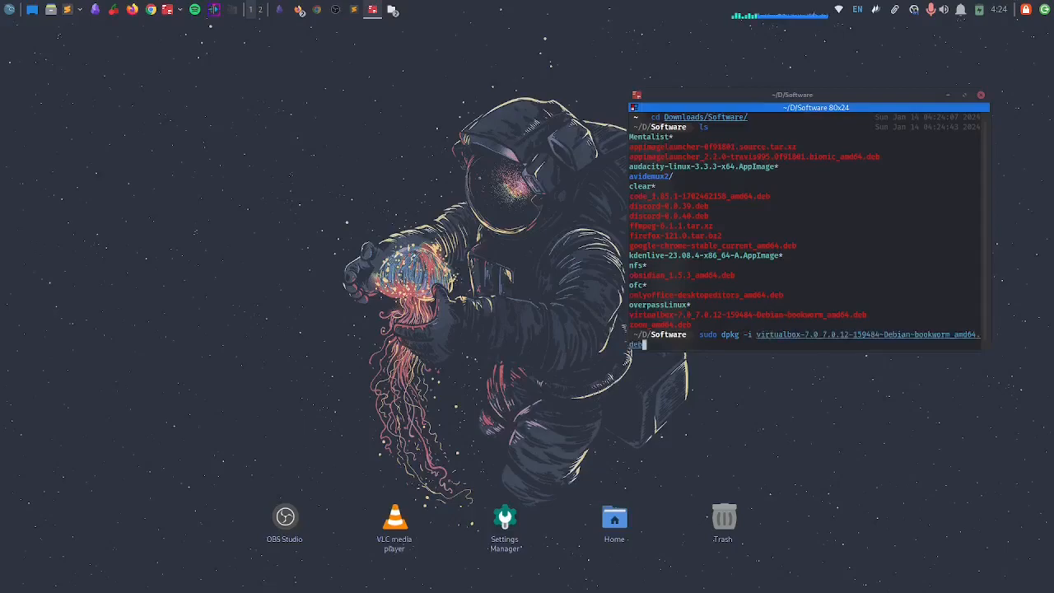
key("Return")
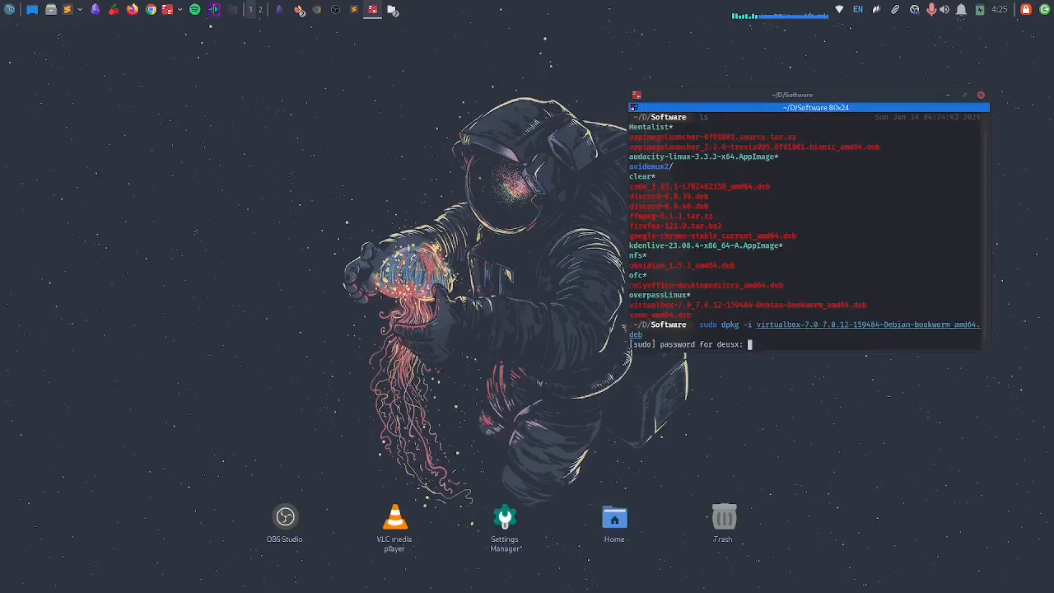
key("Return")
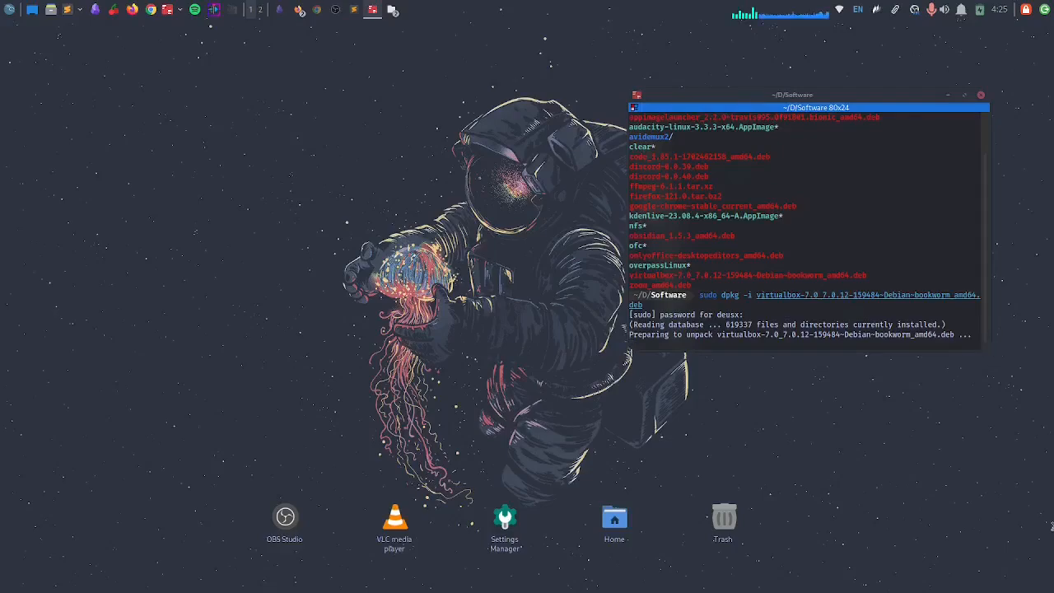
left_click_drag(990, 352, 1049, 526)
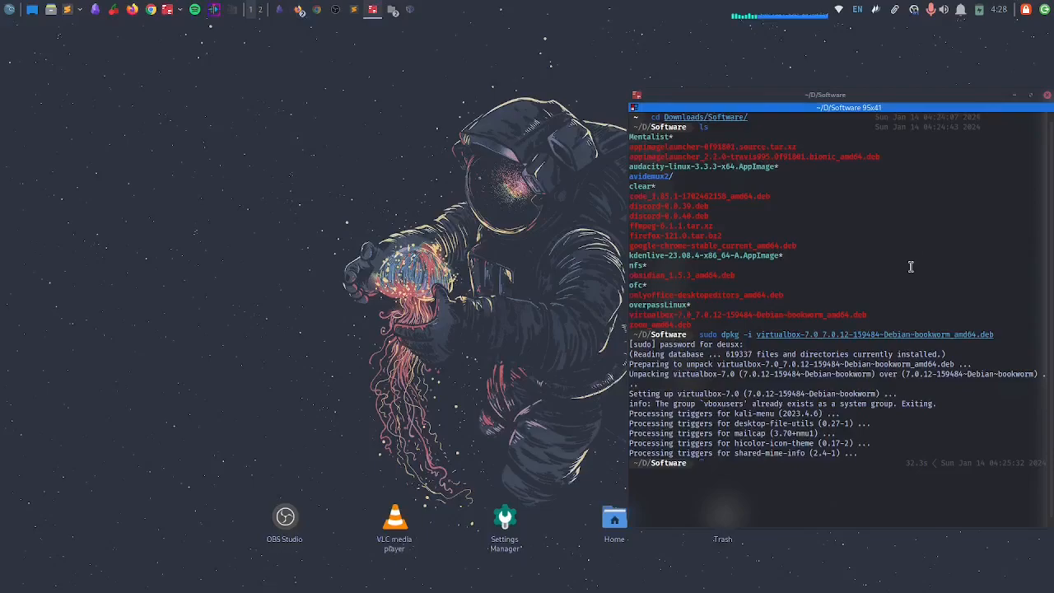
Find and launch Oracle VM VirtualBox from the installed applications, and maximize its manager window
left_click(5, 9)
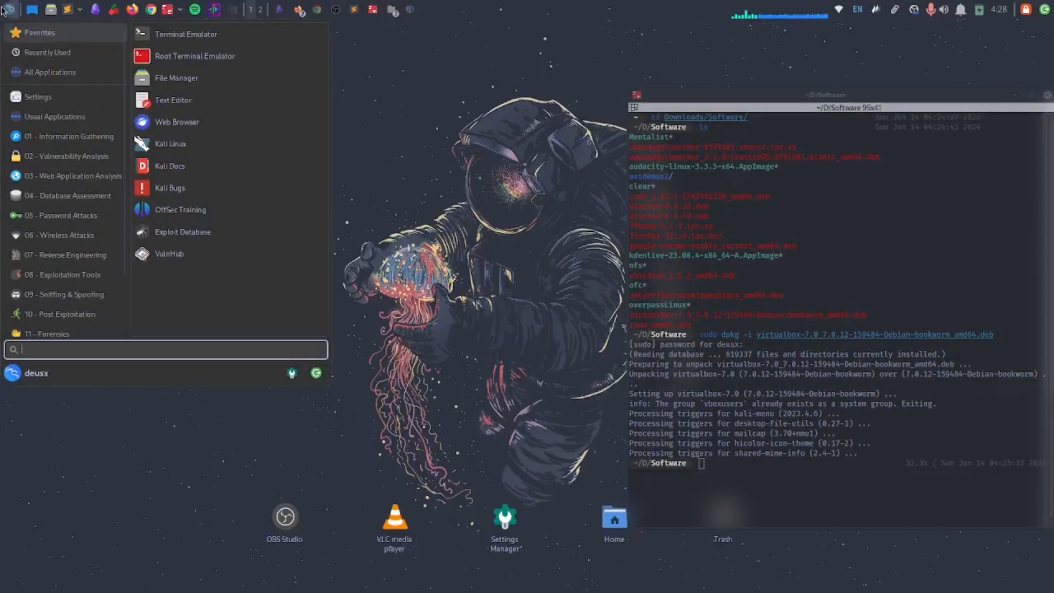
type("orc")
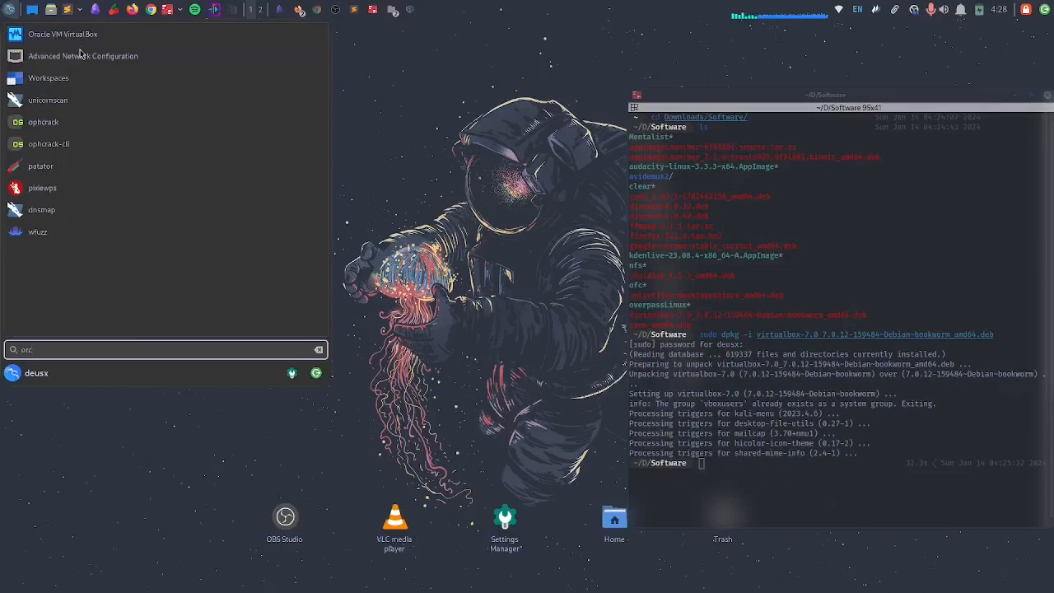
key("Return")
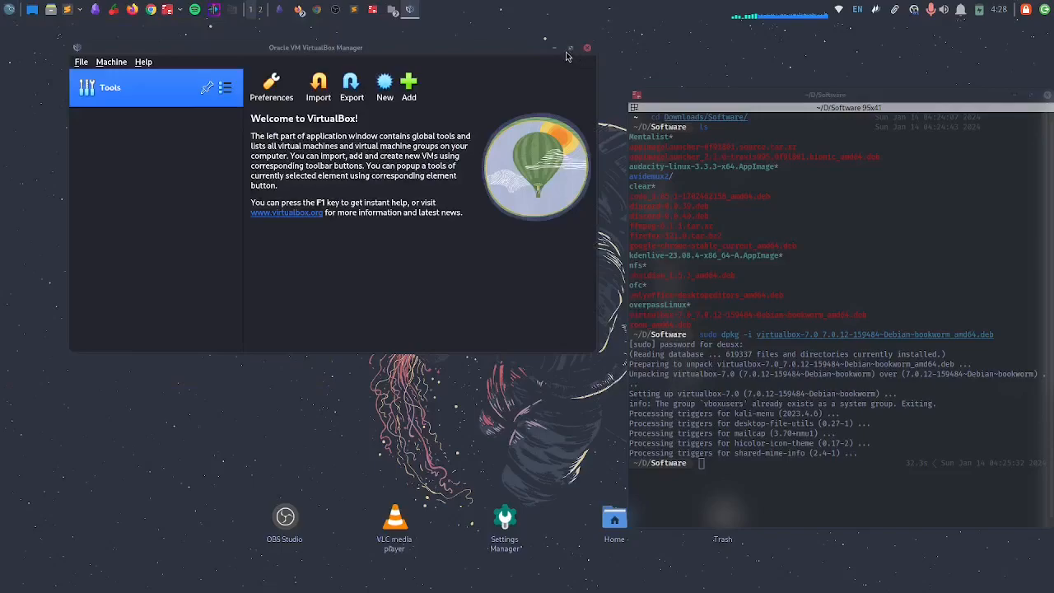
left_click(569, 48)
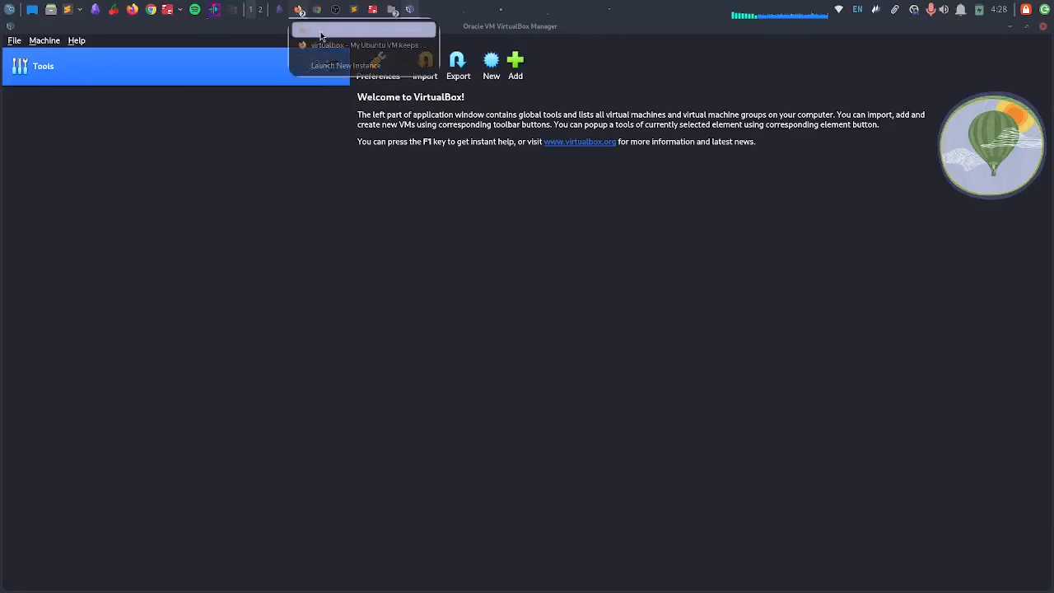
Switch to the Firefox window with the VirtualBox downloads page and open ubuntu.com/download in a new tab
left_click(301, 11)
left_click(159, 31)
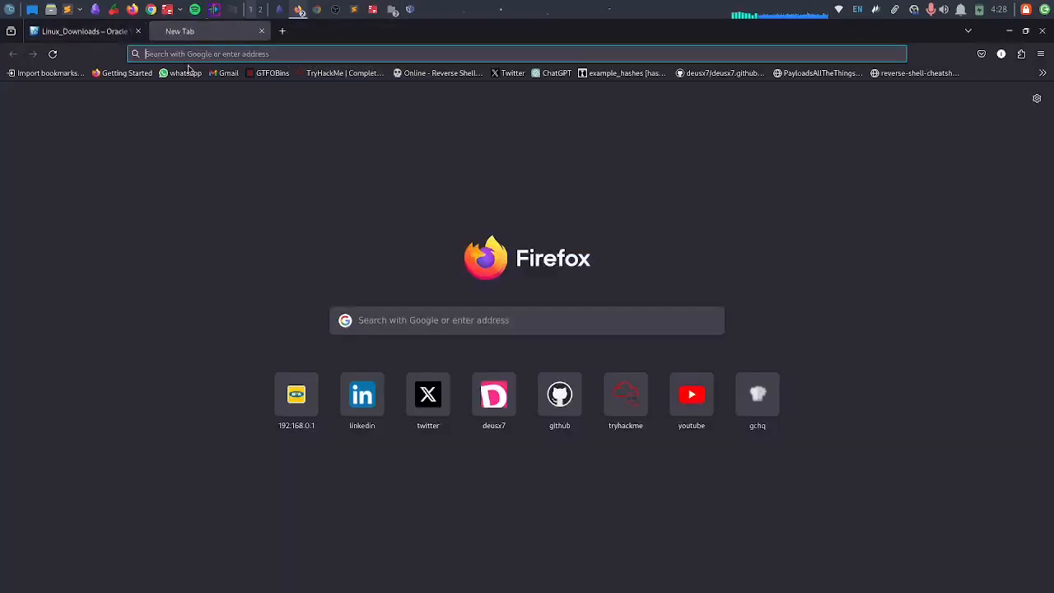
left_click(184, 53)
type("ubuntu.com/")
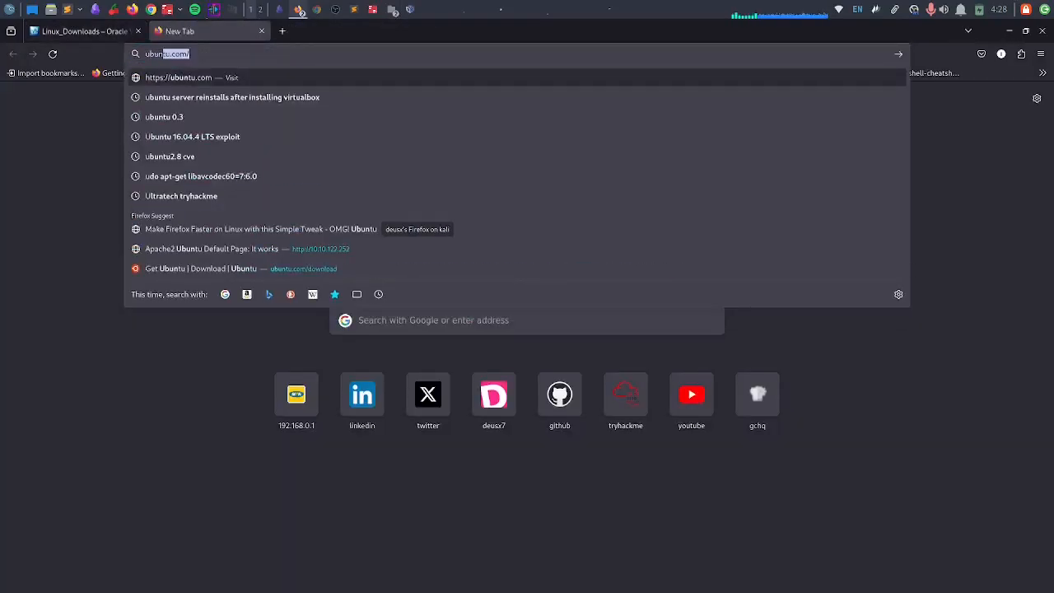
key("Right")
type("down")
key("Right")
key("Return")
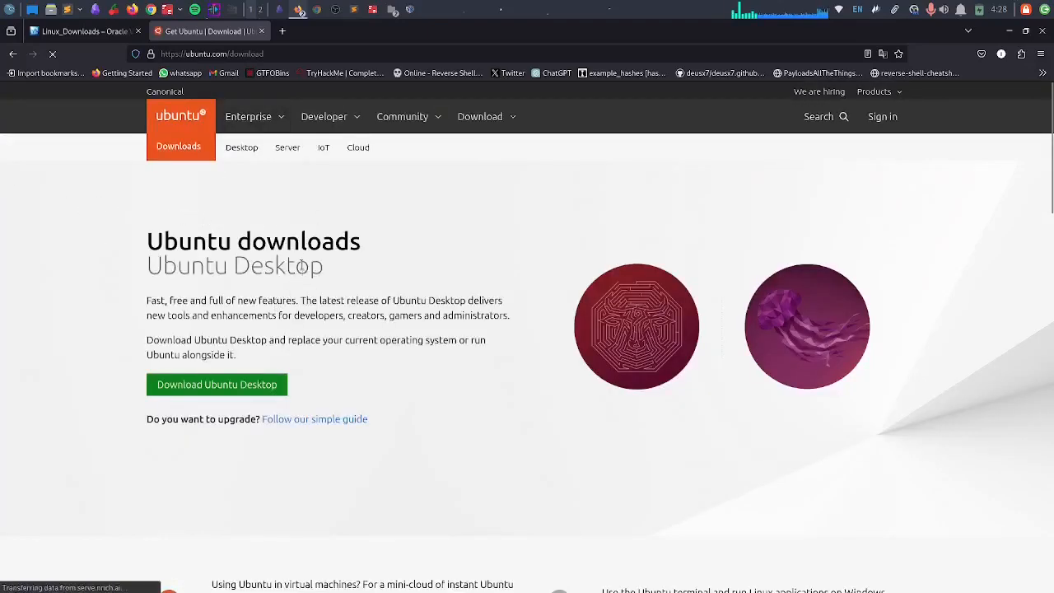
Request the Ubuntu Server 22.04.3 LTS download from the Server page, then close that tab and minimize the browser
left_click(290, 152)
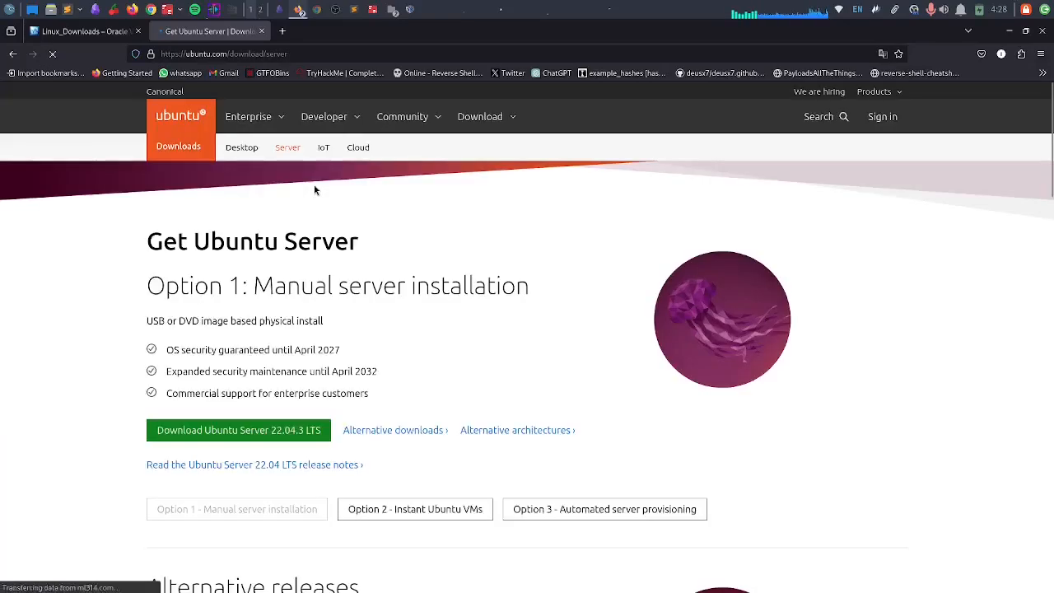
scroll(313, 188, "down", 2)
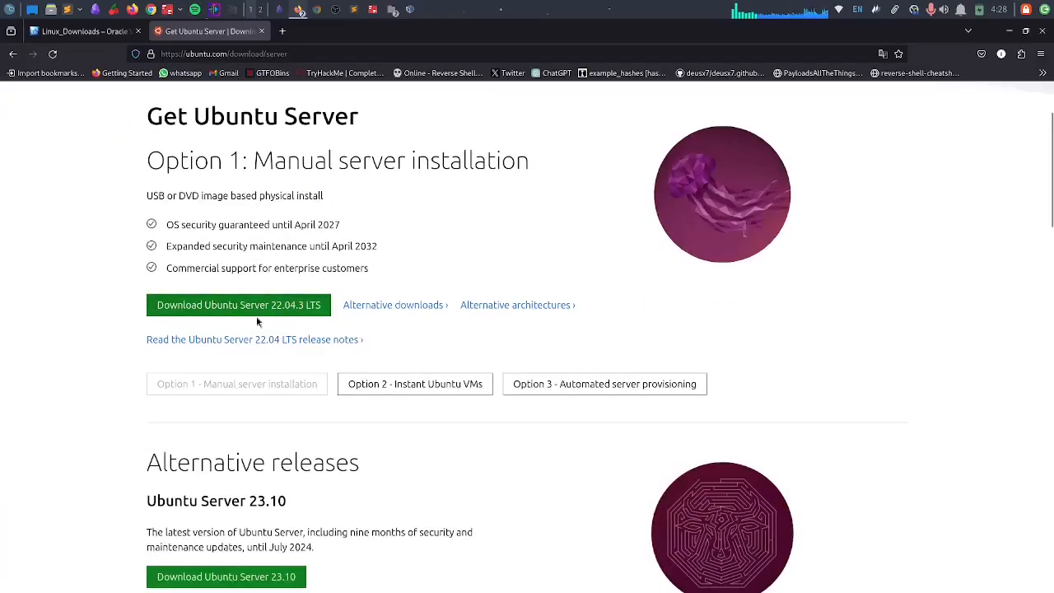
left_click(260, 313)
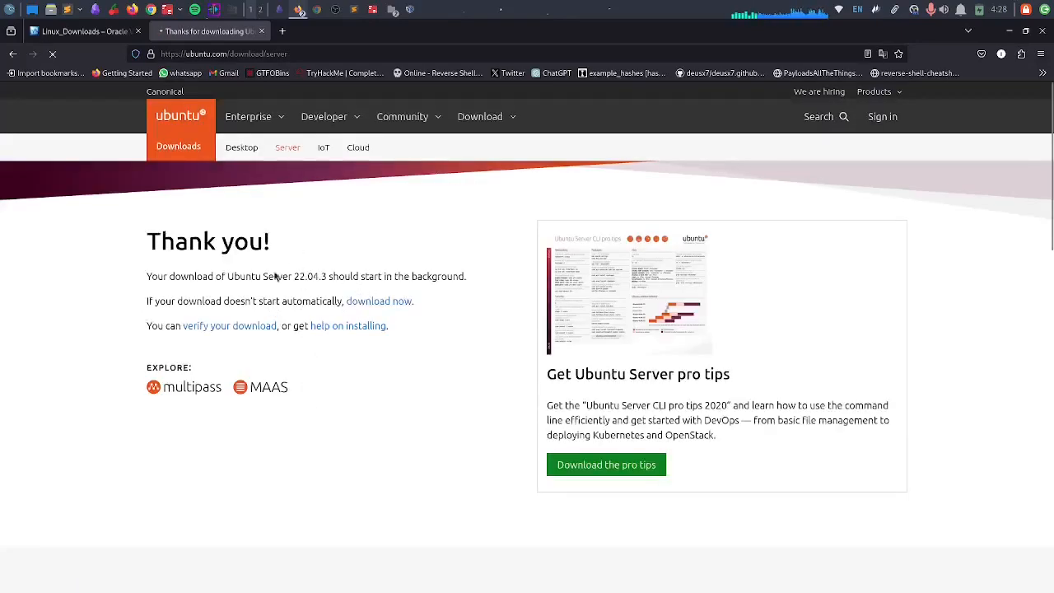
triple_click(309, 283)
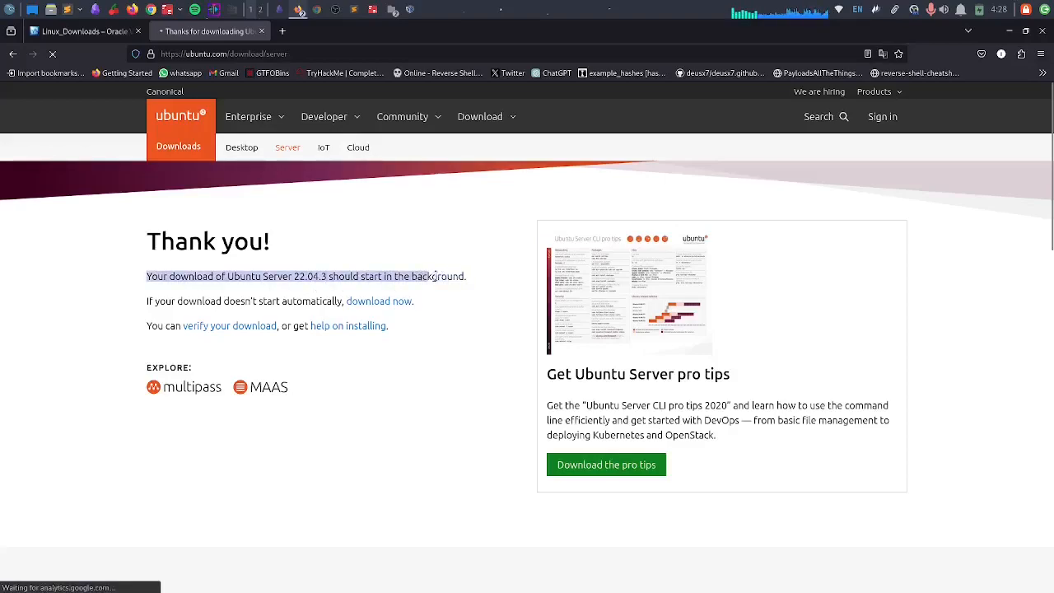
left_click(478, 289)
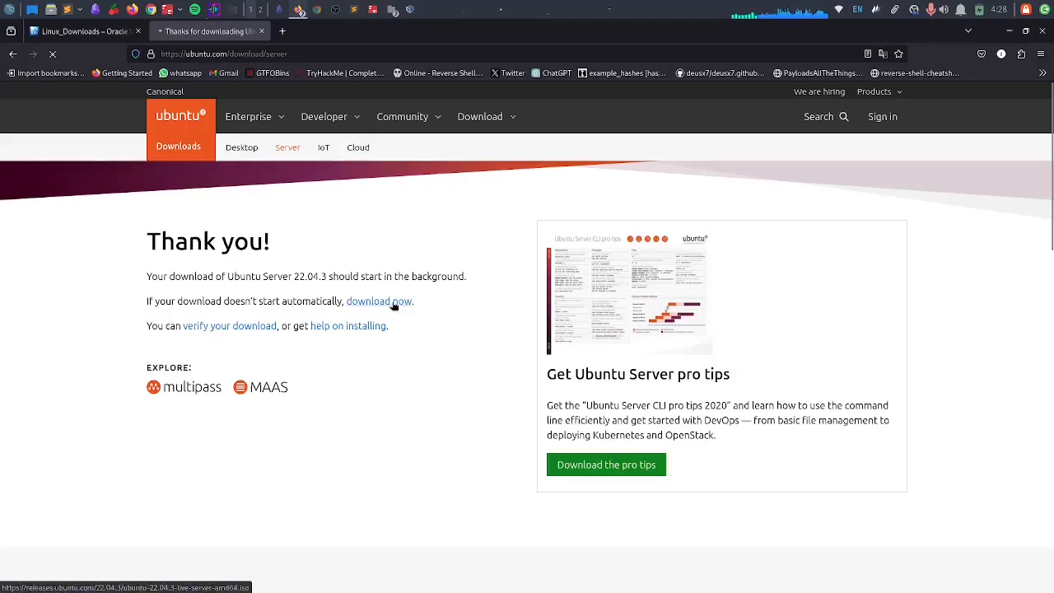
left_click(262, 30)
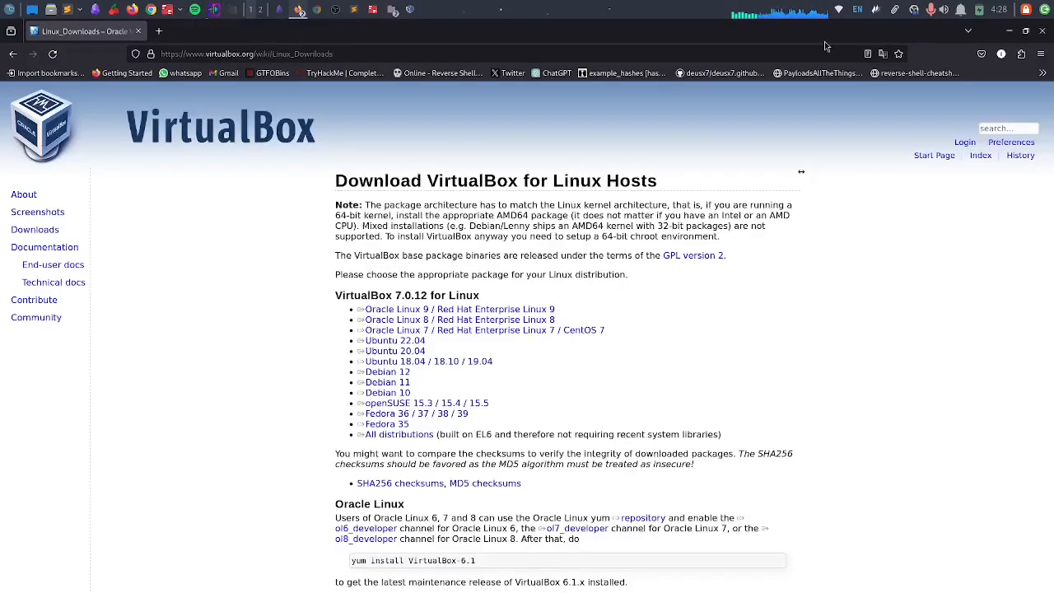
left_click(1009, 30)
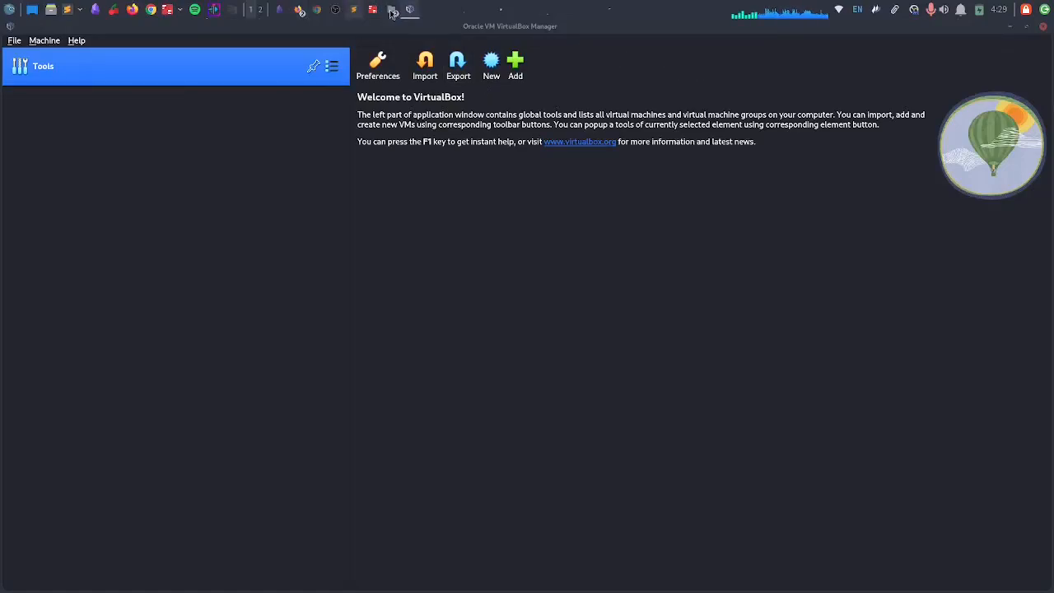
Check the location of ubuntu-22.04.3-live-server-amd64.iso in the Image_Files folder in the Thunar file manager, then minimize it
mouse_move(393, 11)
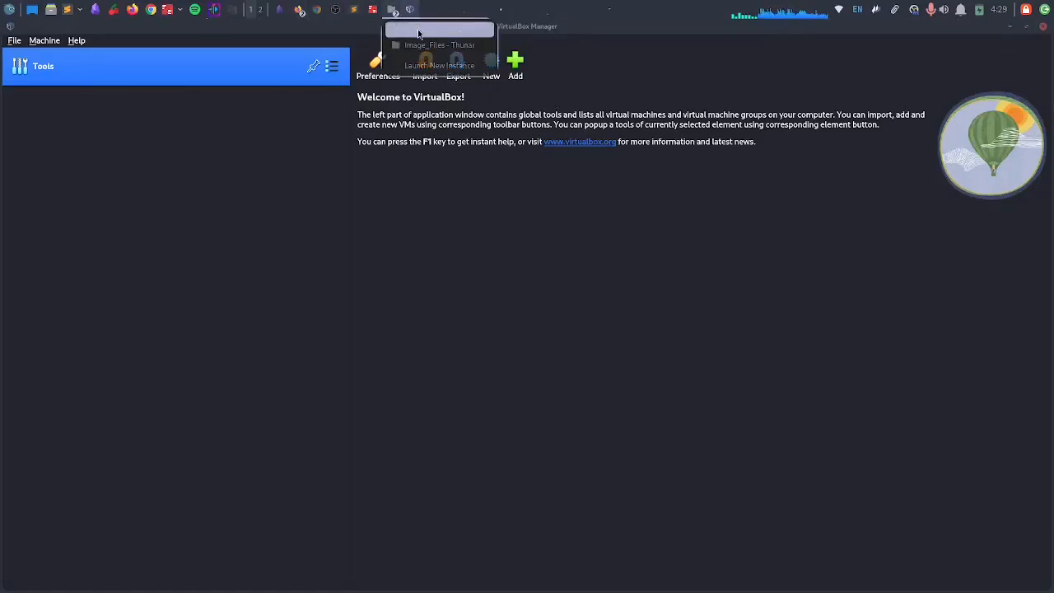
left_click(418, 41)
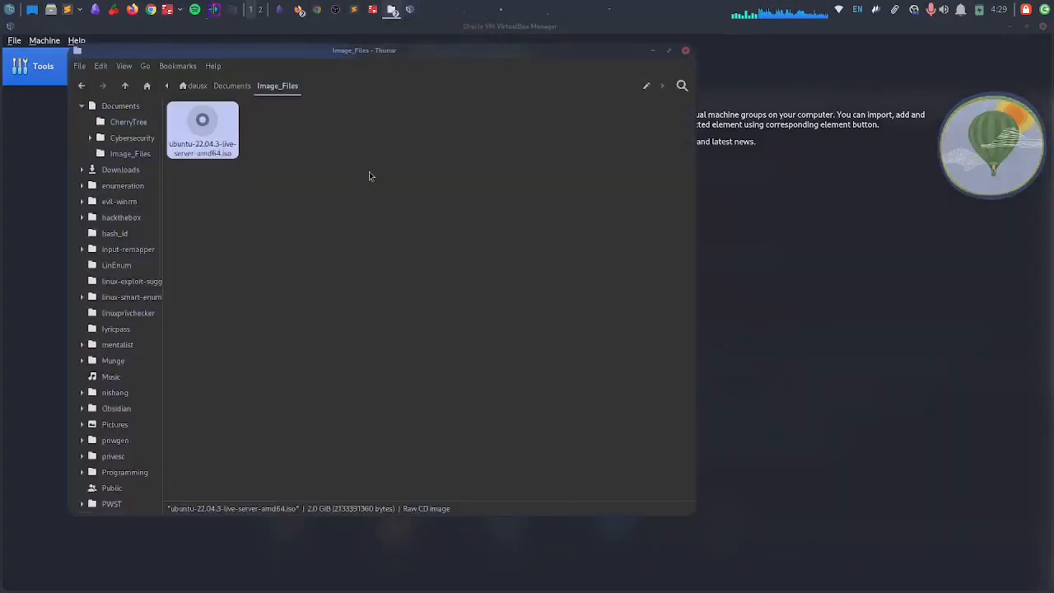
left_click(350, 86)
left_click(237, 80)
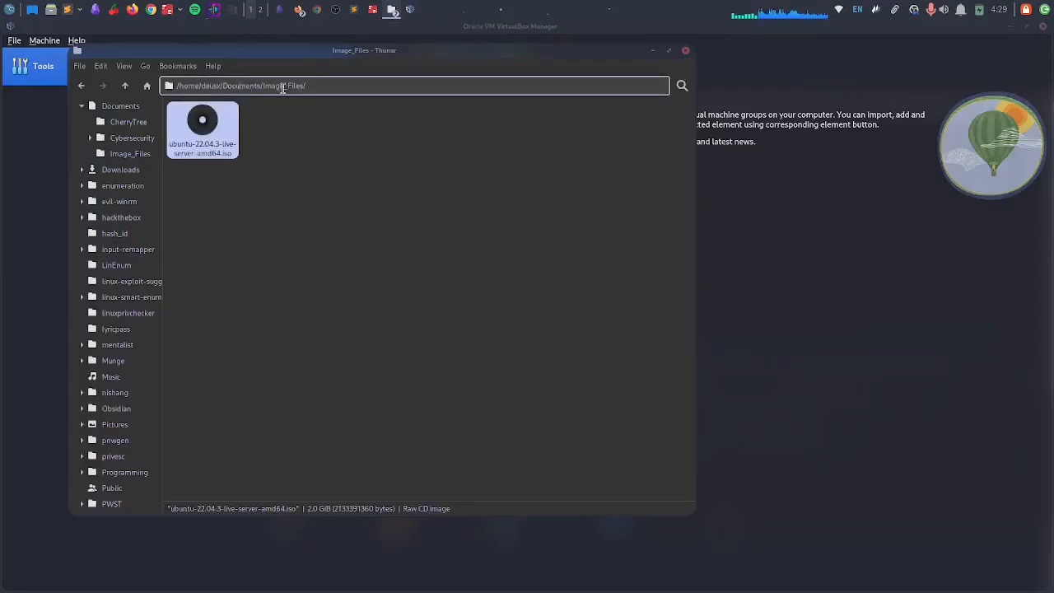
left_click(651, 53)
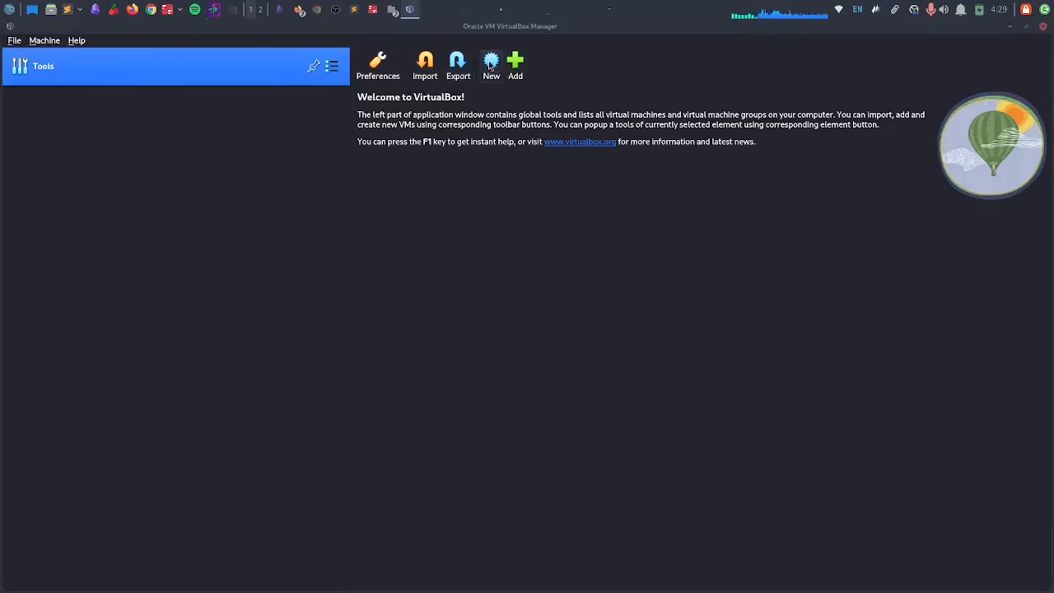
Set up a new virtual machine named Ubuntu_Server with ubuntu-22.04.3-live-server-amd64.iso as its ISO image, skipping unattended installation
left_click(492, 66)
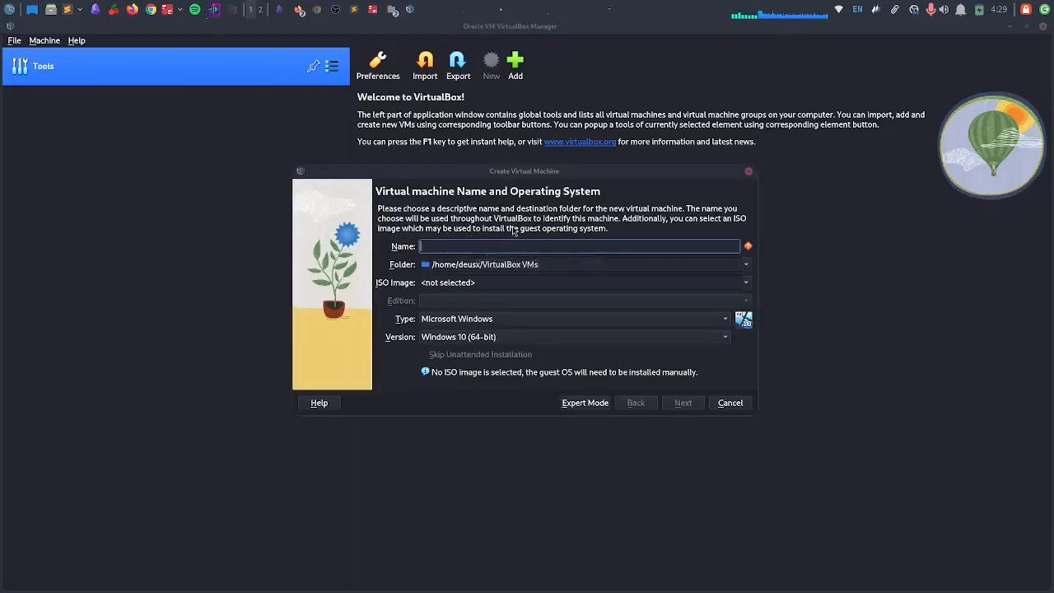
type("Ubuntu_Server")
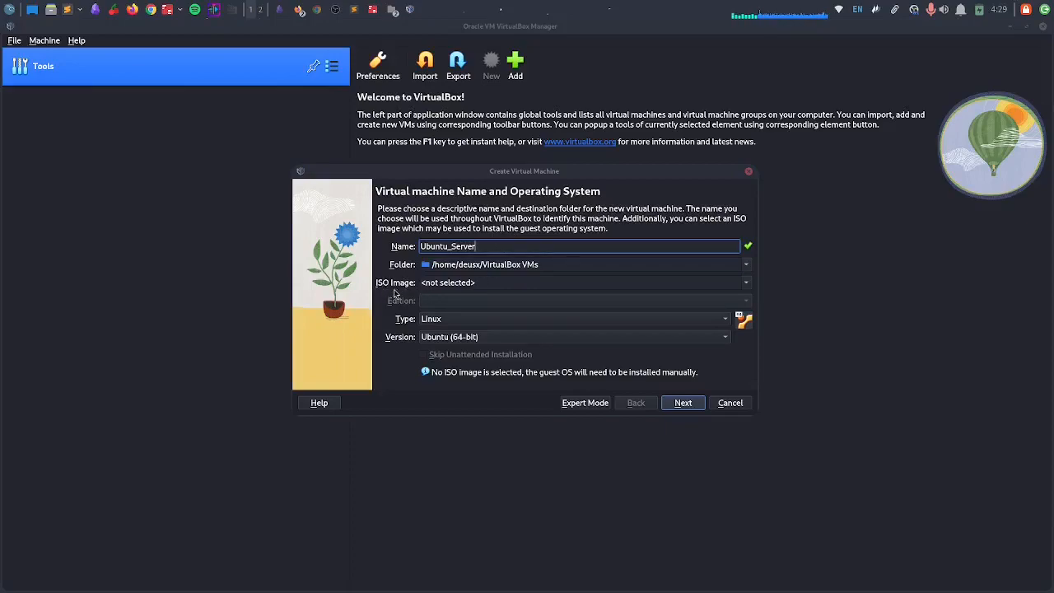
left_click(749, 287)
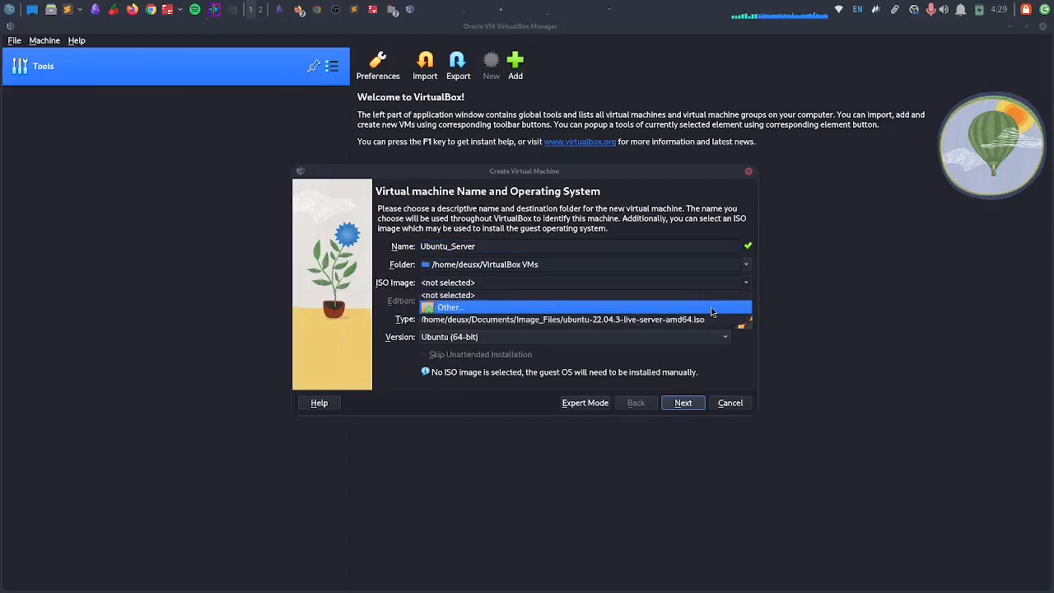
left_click(712, 308)
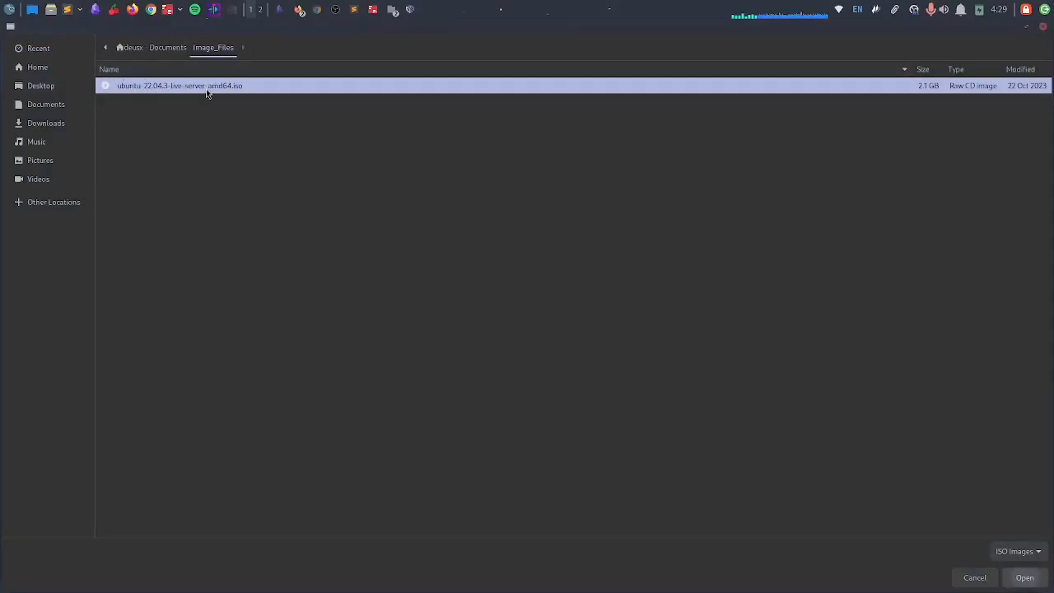
left_click(1039, 579)
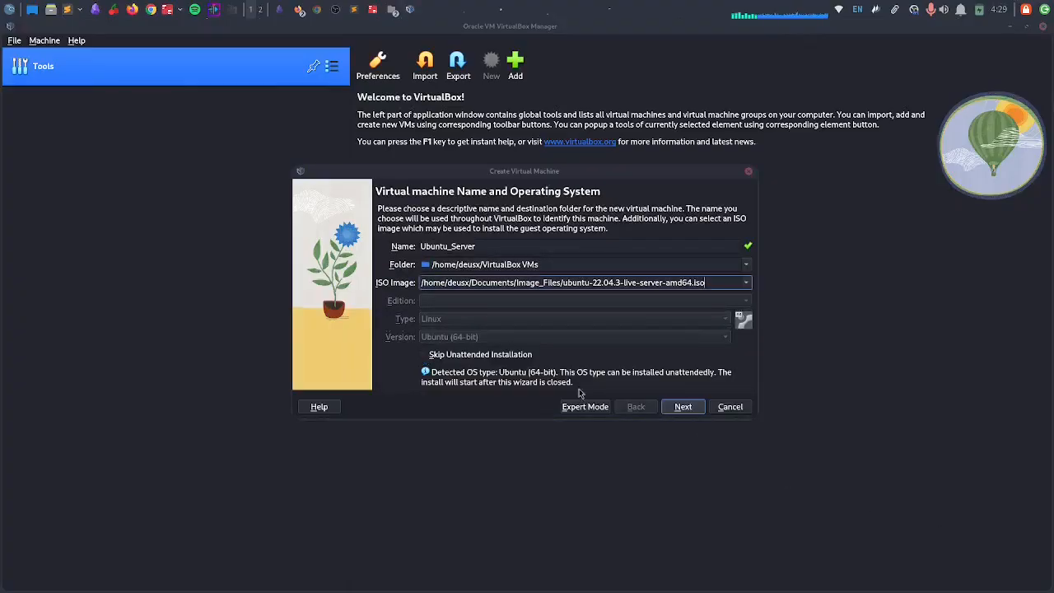
left_click(425, 356)
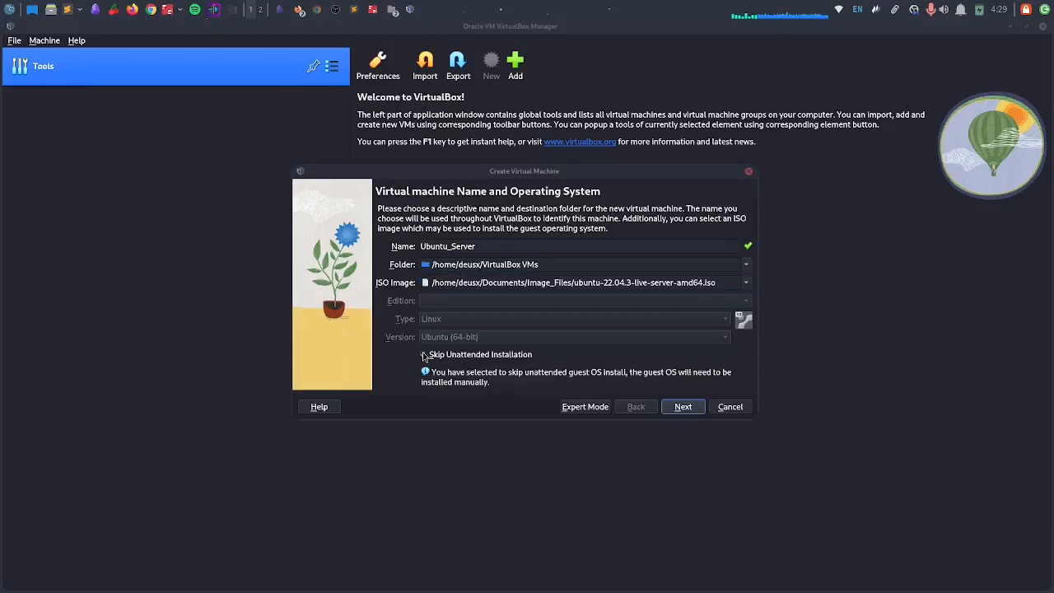
left_click(683, 409)
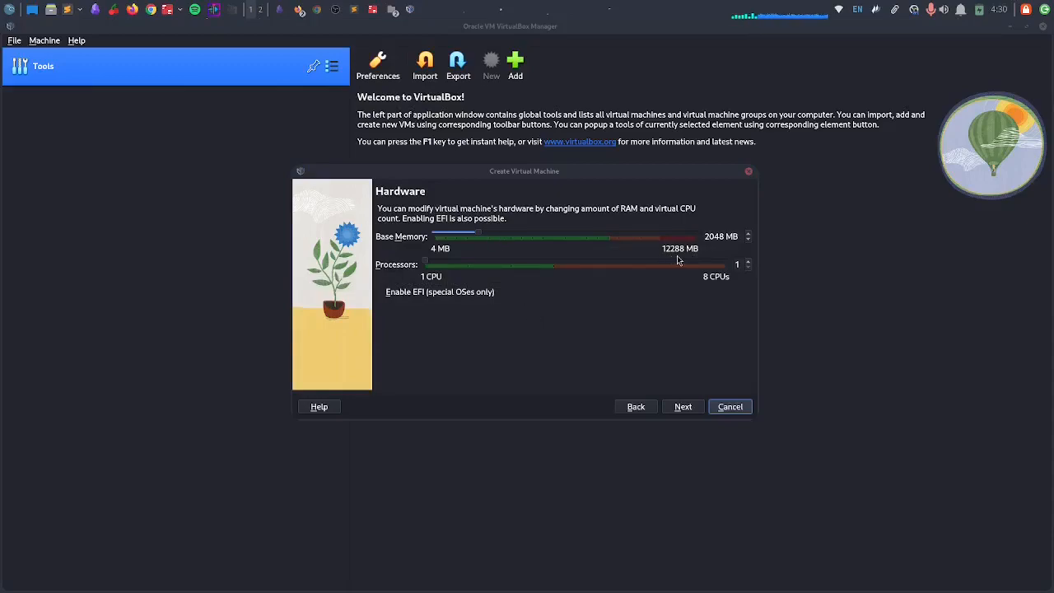
Give the machine about 3043 MB of memory, 2 processors and a new virtual hard disk of about 14.16 GB, and finish creating it
left_click_drag(481, 238, 499, 238)
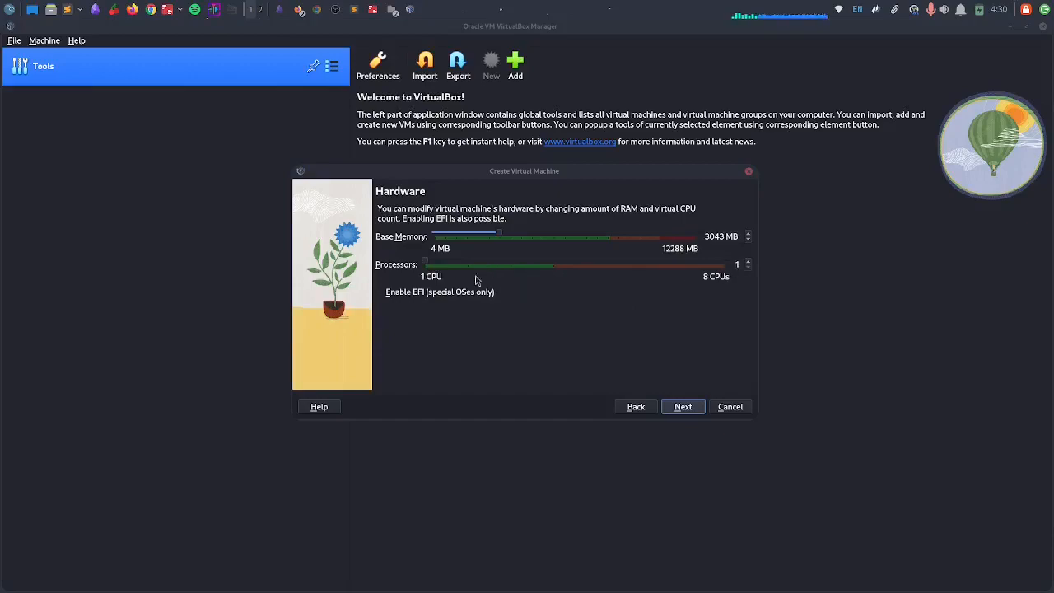
left_click_drag(428, 265, 462, 266)
left_click(682, 406)
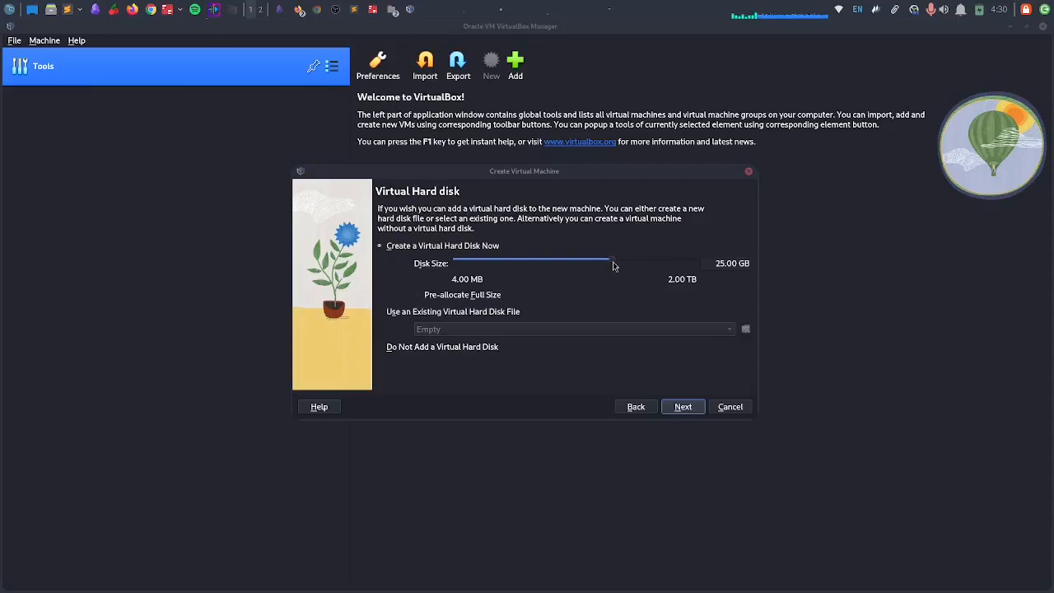
mouse_move(613, 266)
left_mouse_down()
mouse_move(578, 265)
mouse_move(604, 265)
left_mouse_up()
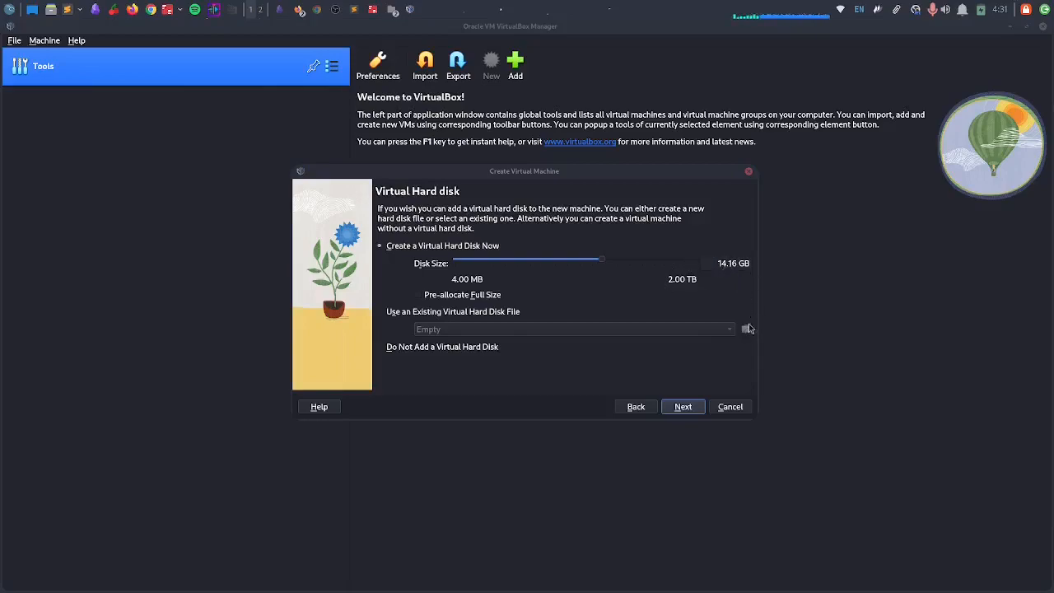
left_click(685, 407)
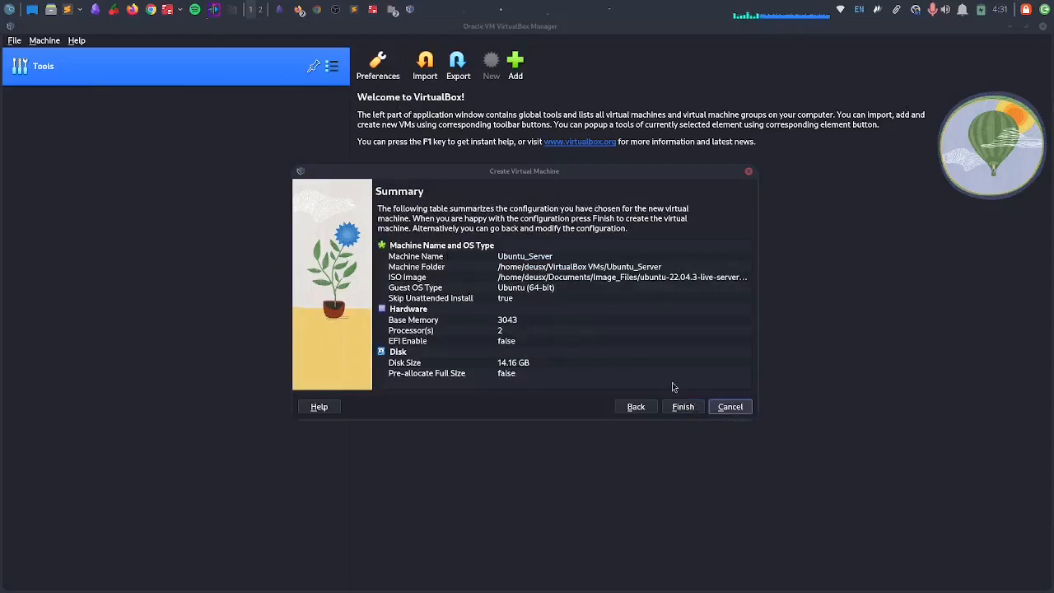
left_click(675, 407)
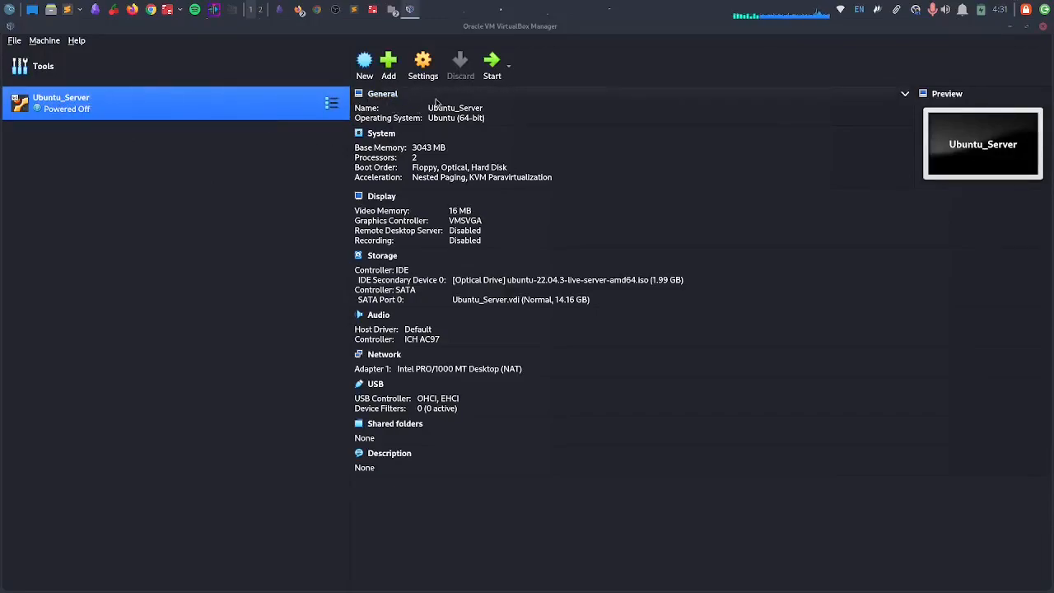
Start the Ubuntu_Server virtual machine, maximize its window, clear its notifications and decline the input capture
left_click(491, 73)
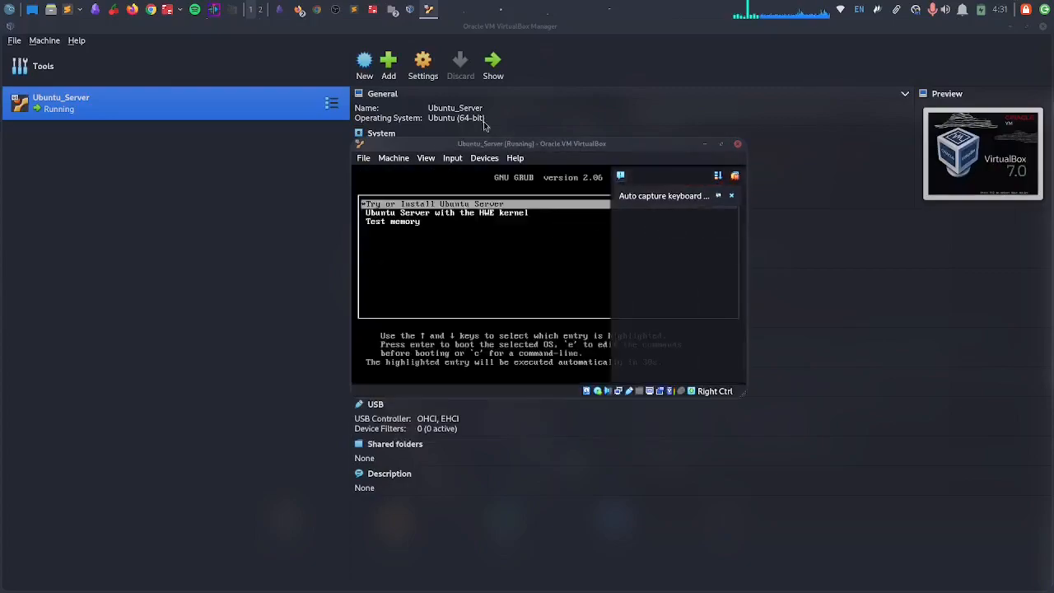
left_click(720, 145)
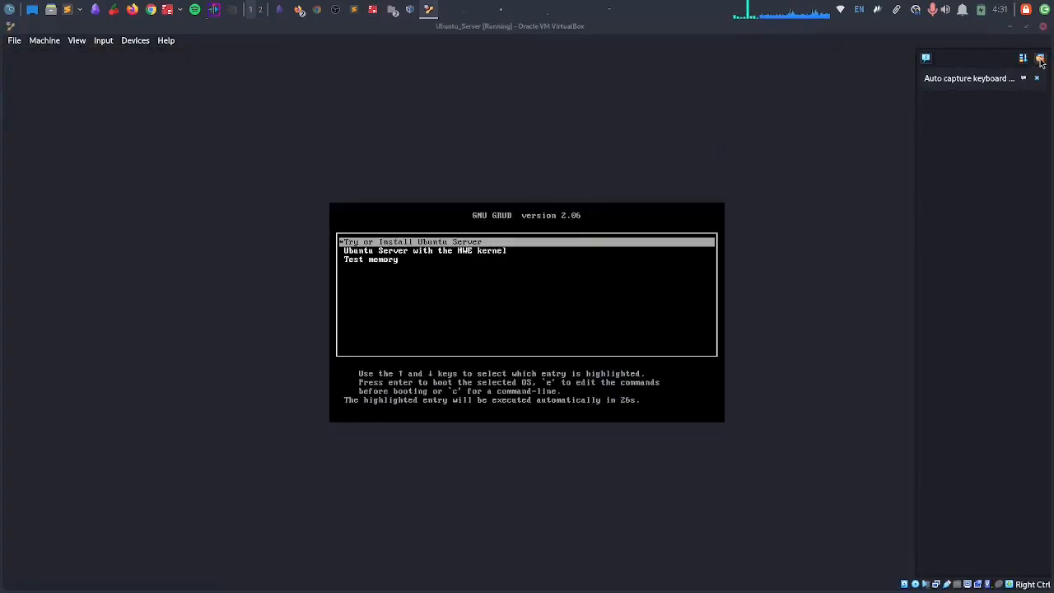
left_click(1040, 59)
left_click(538, 275)
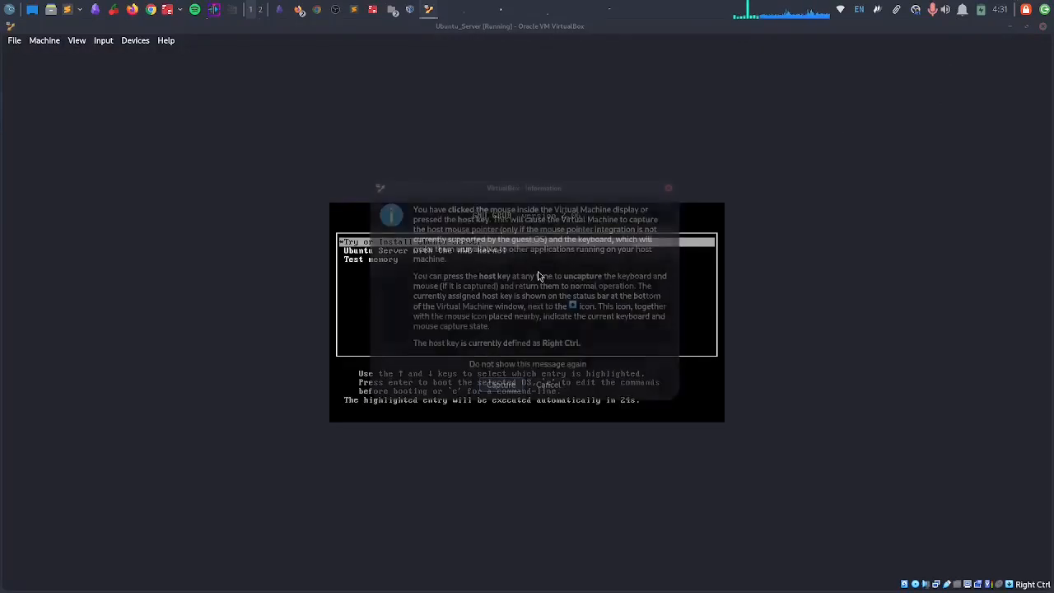
left_click(547, 384)
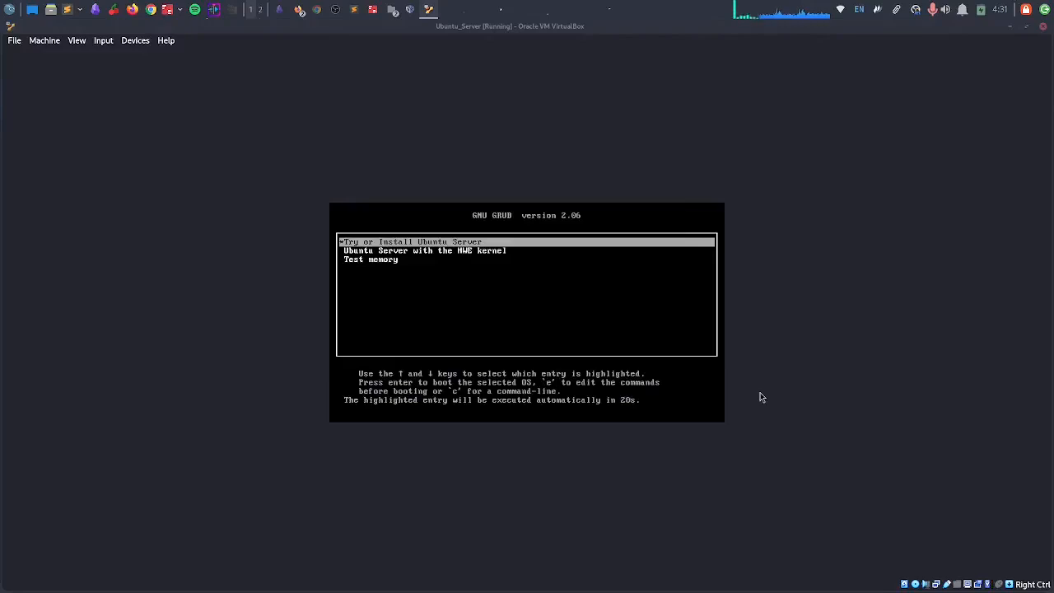
Try moving through the GRUB boot entries and boot "Try or Install Ubuntu Server"
key("Down")
key("Up")
key("Down")
key("Down")
key("Up")
key("Up")
key("Up")
key("Up")
key("Up")
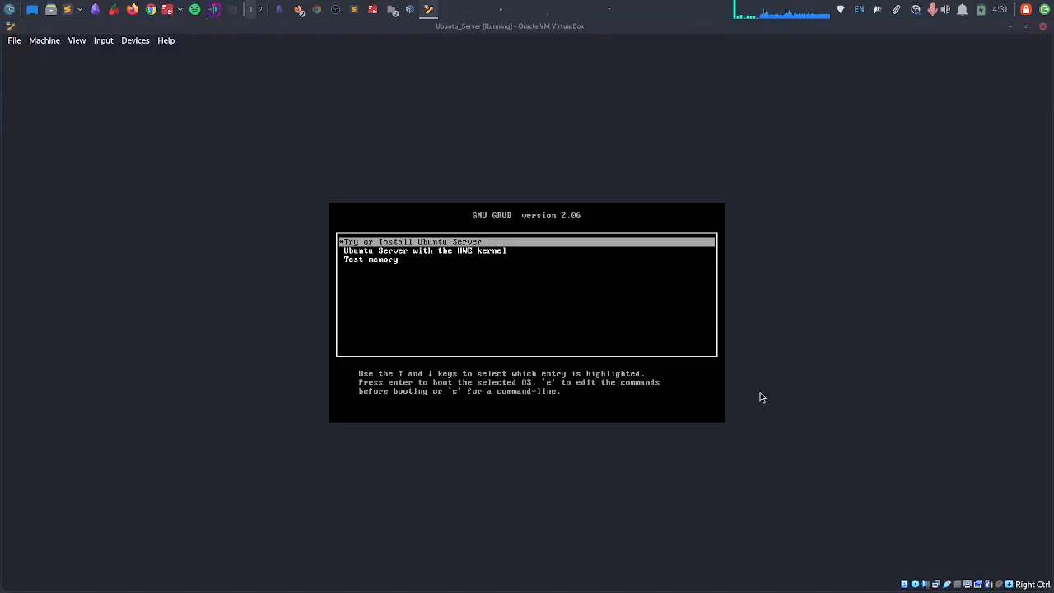
key("Return")
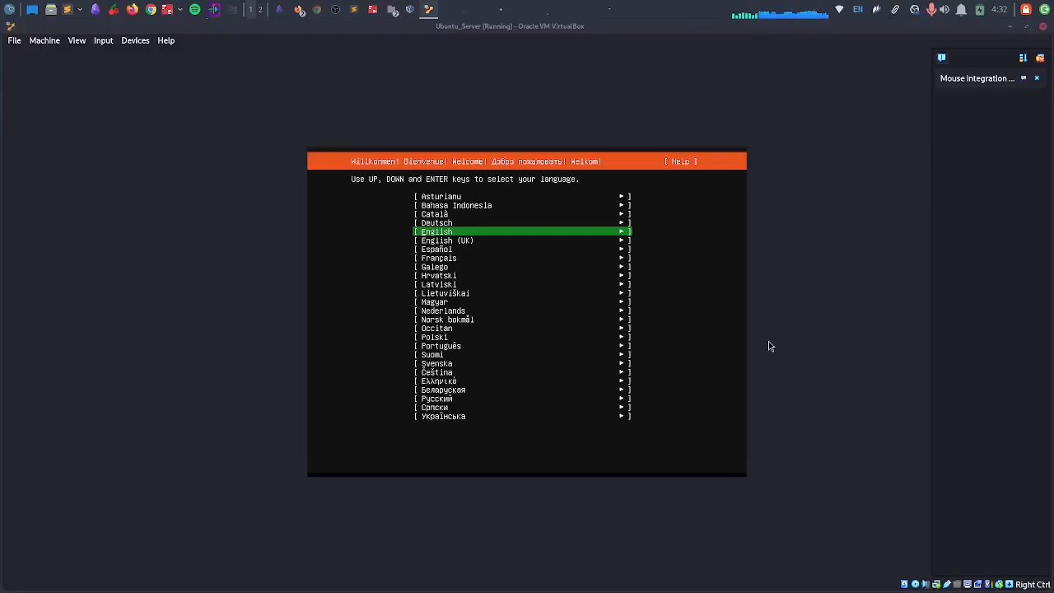
Choose English as the installer language and update to the new installer version
key("Return")
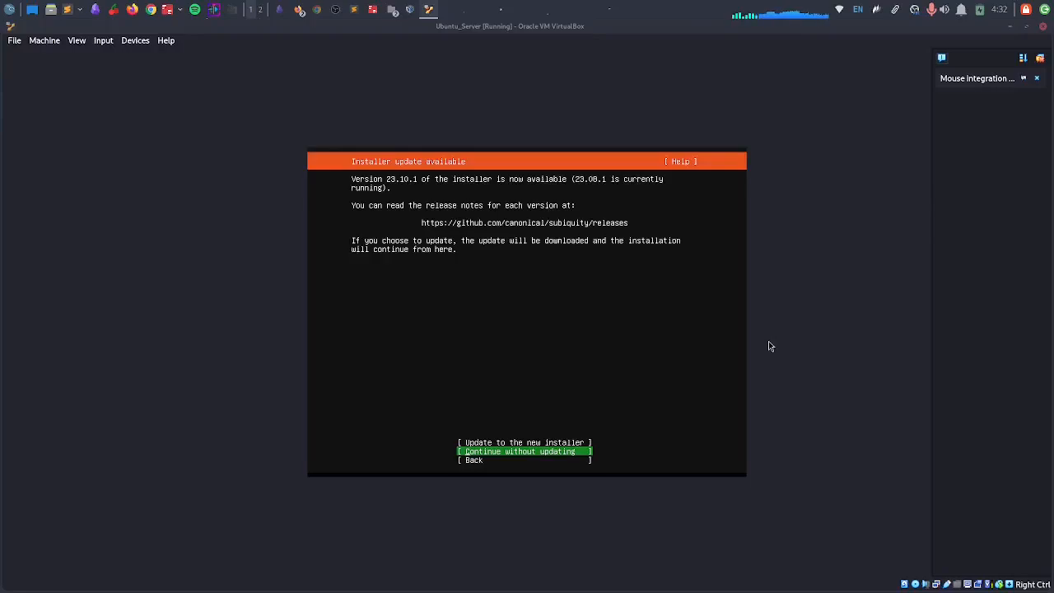
key("Up")
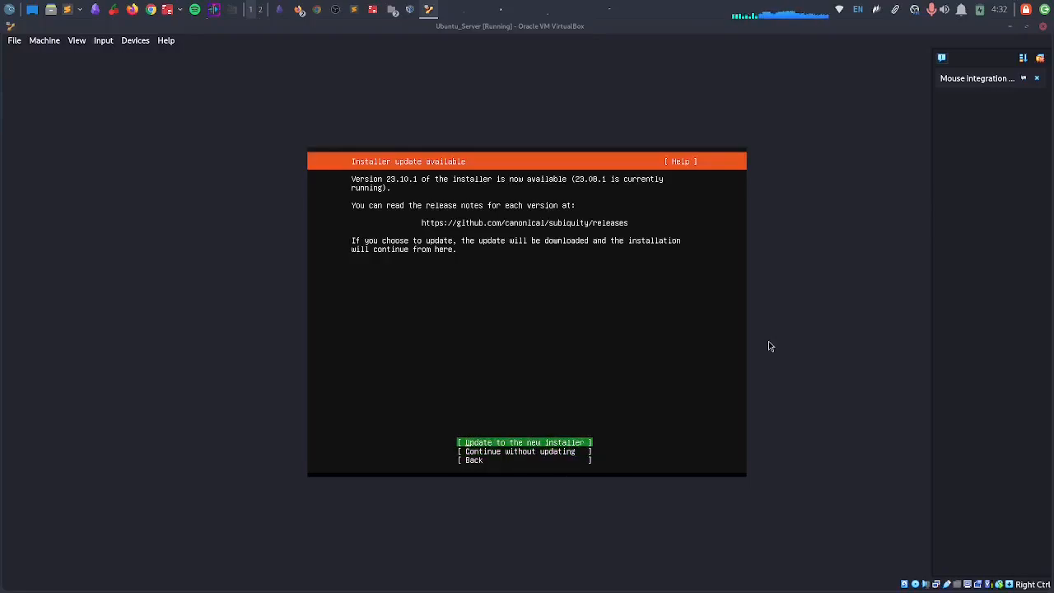
key("Down")
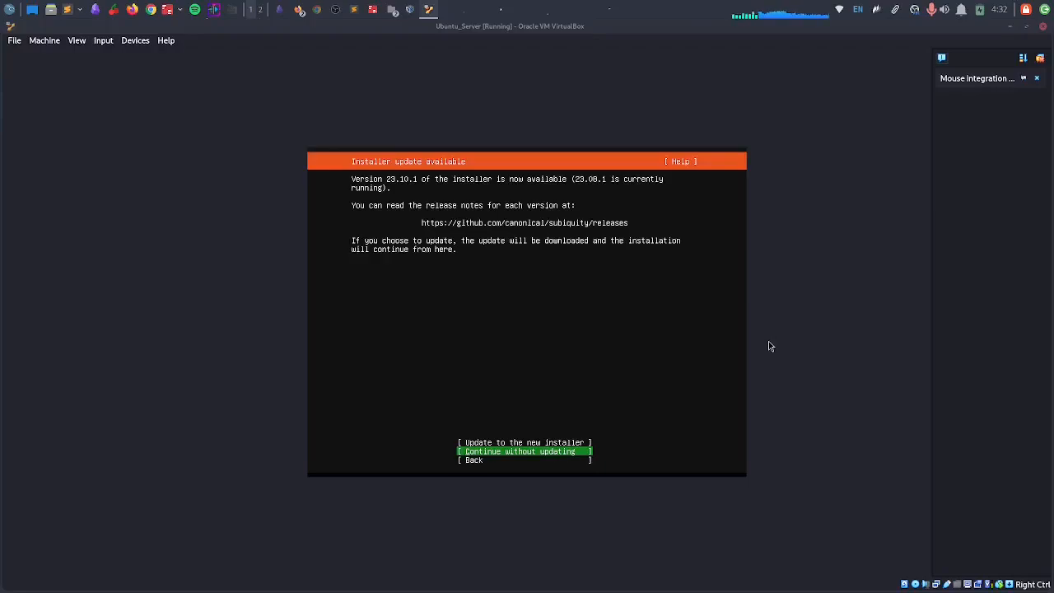
key("Up")
key("Return")
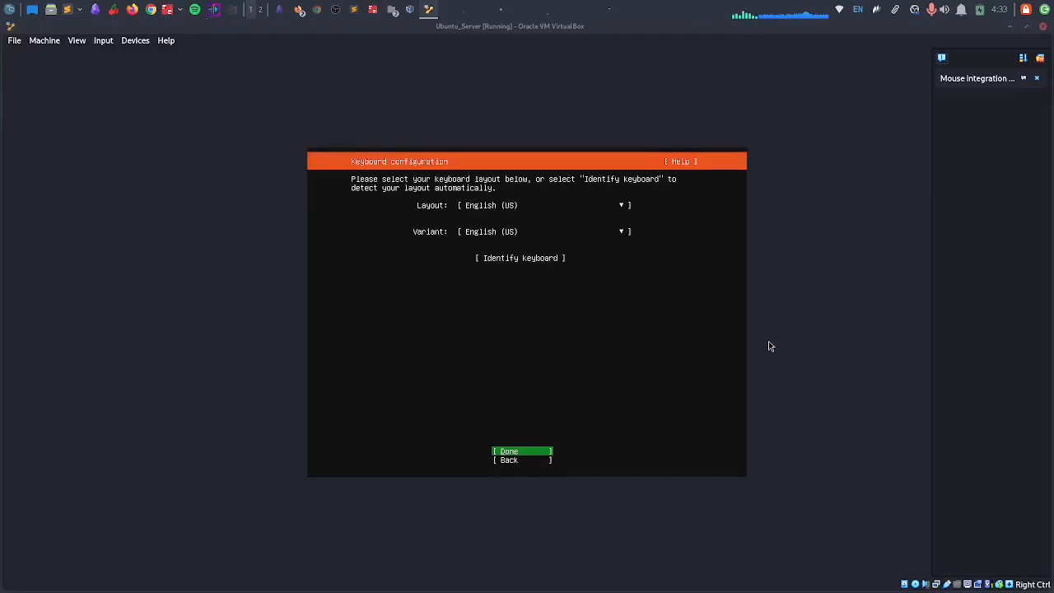
Accept the English (US) keyboard, the Ubuntu Server base, the default network connection and a blank proxy address
key("Return")
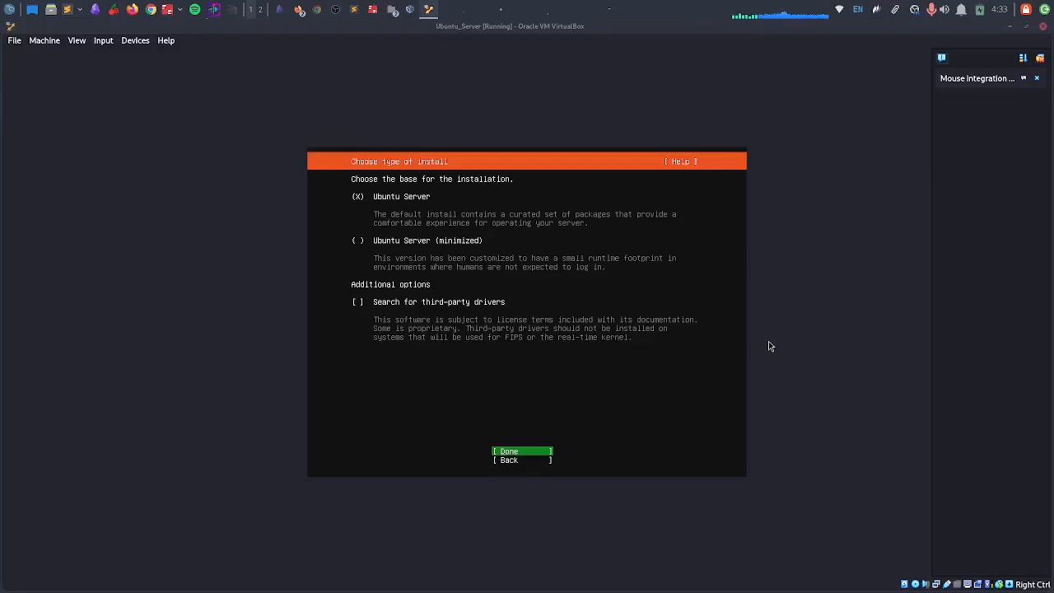
key("Return")
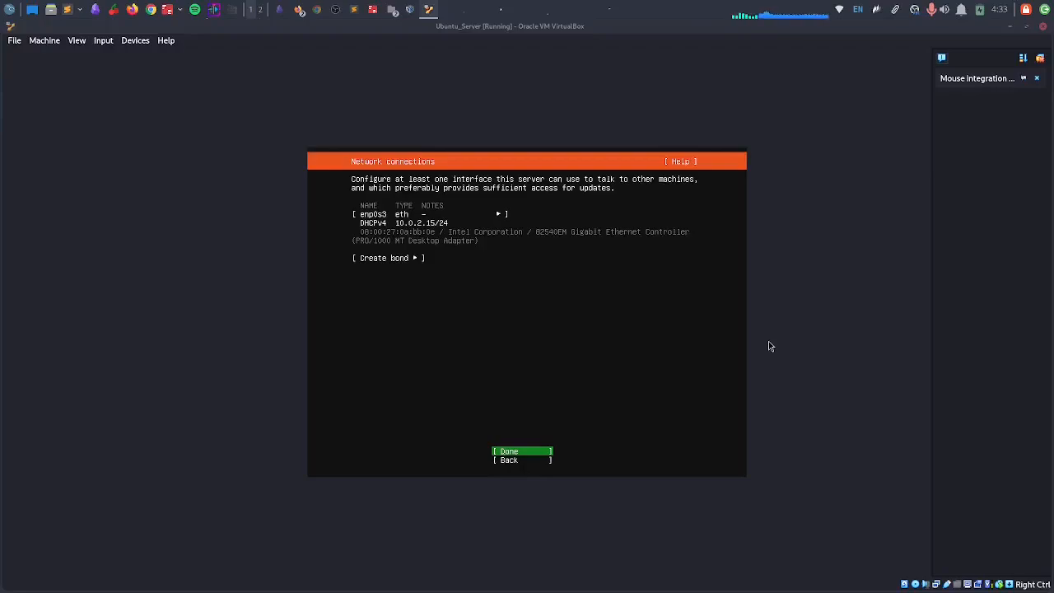
key("Return")
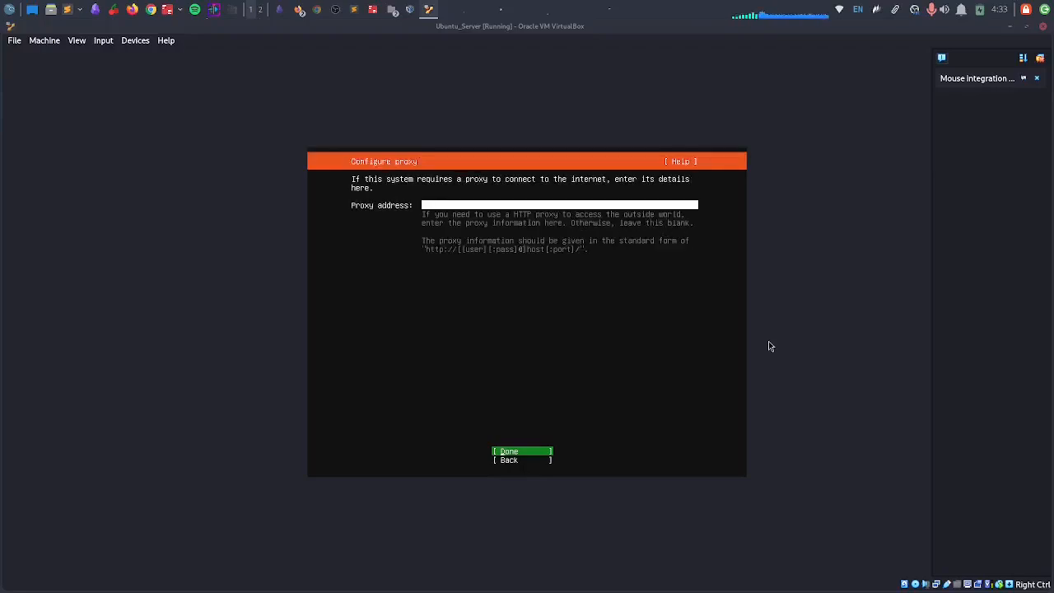
key("Return")
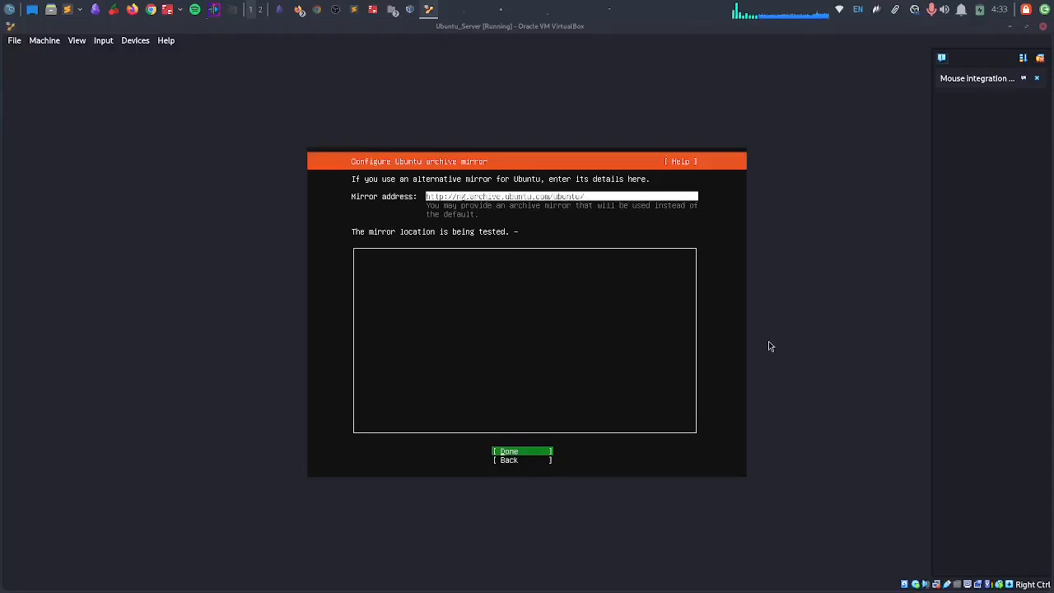
Accept the default Ubuntu archive mirror and continue without waiting for the mirror check
key("Return")
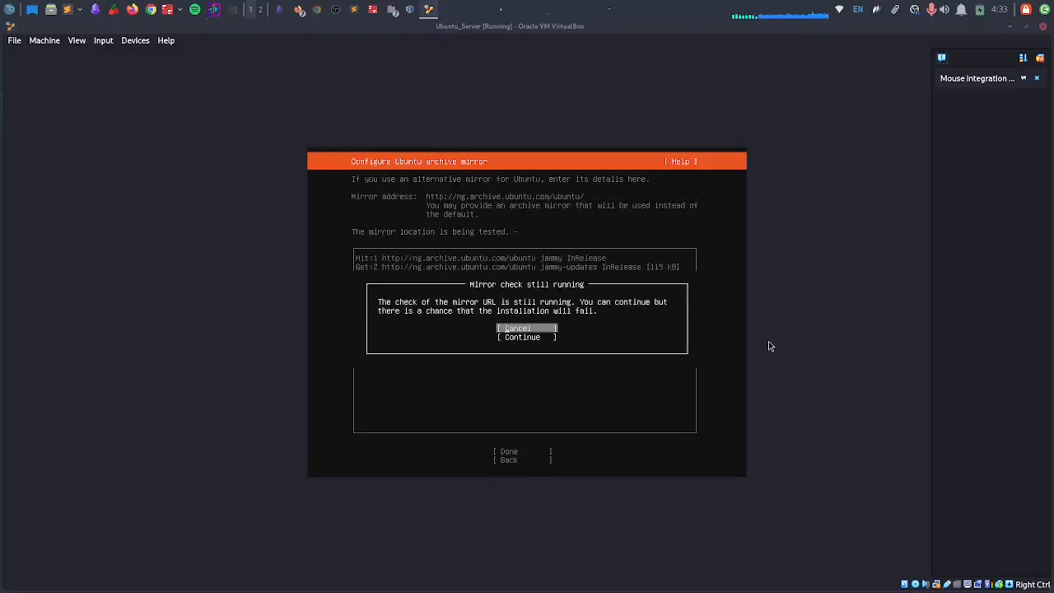
key("Down")
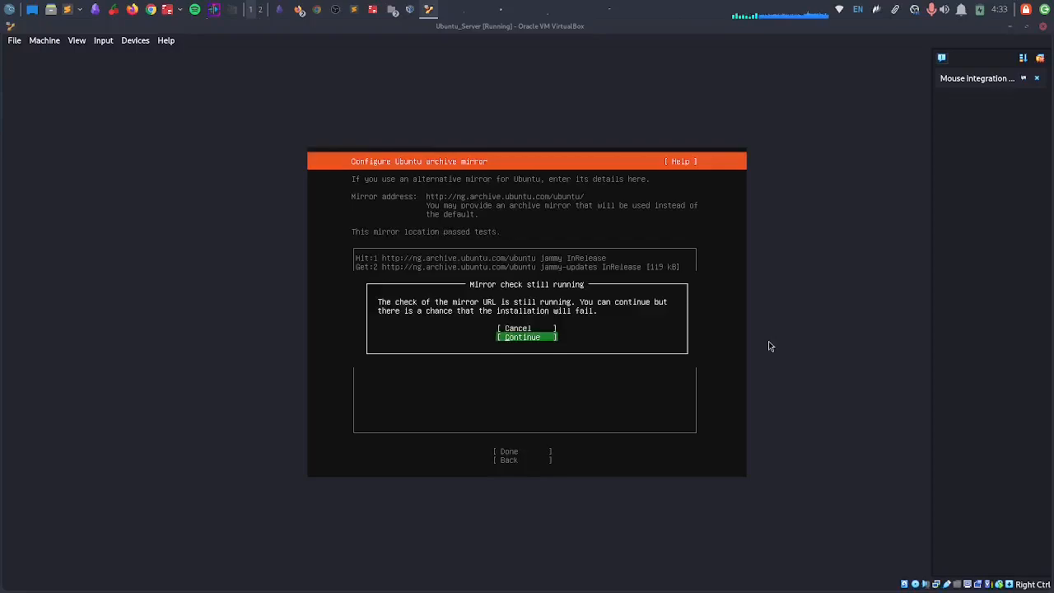
key("Return")
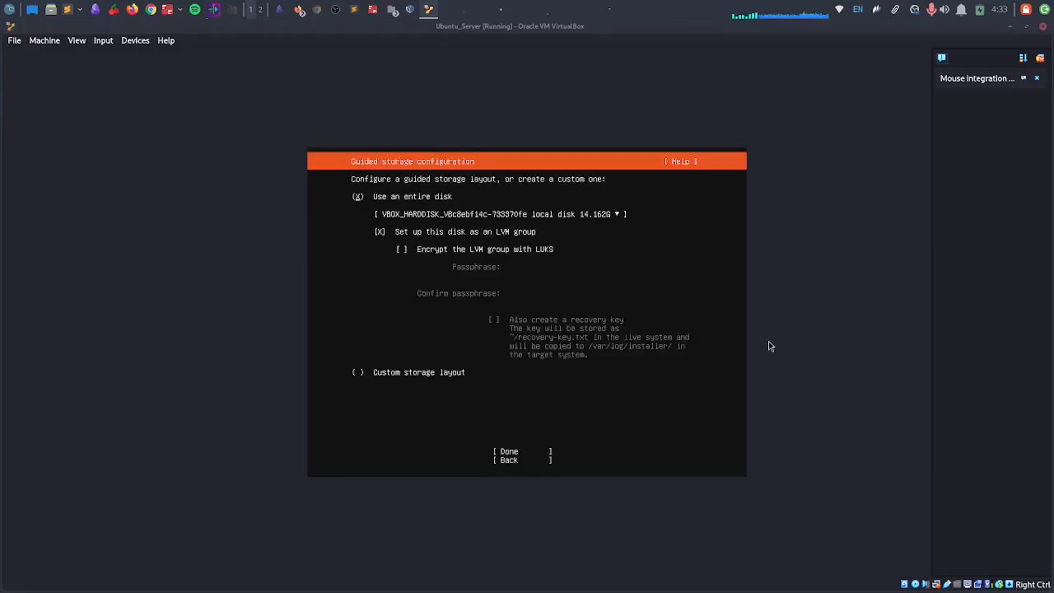
Accept the guided storage layout using the entire disk as an LVM group without LUKS encryption
key("Down")
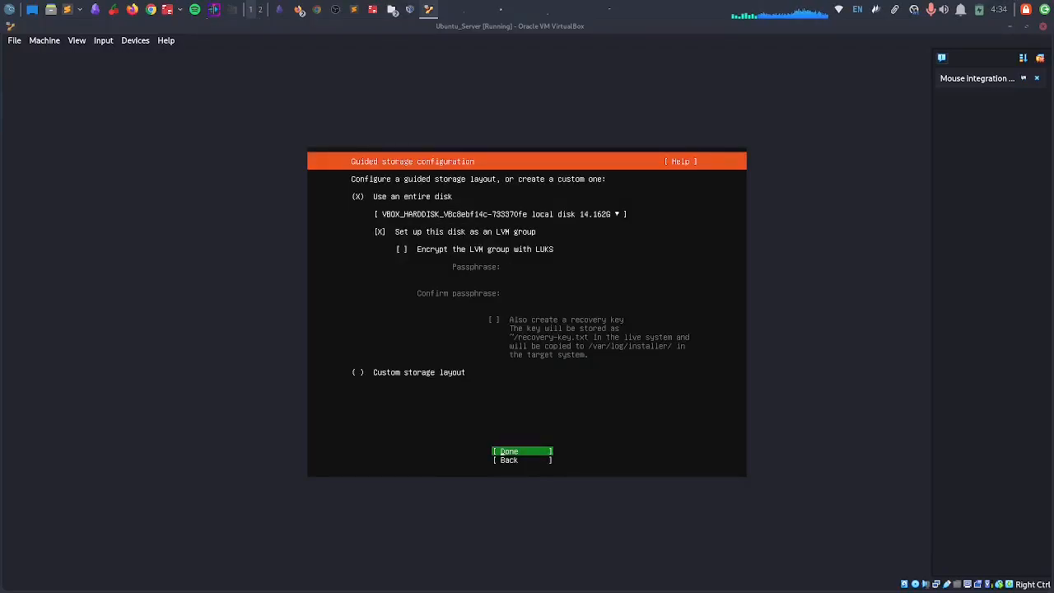
key("Up")
key("Up")
key("Up")
key("Up")
key("Up")
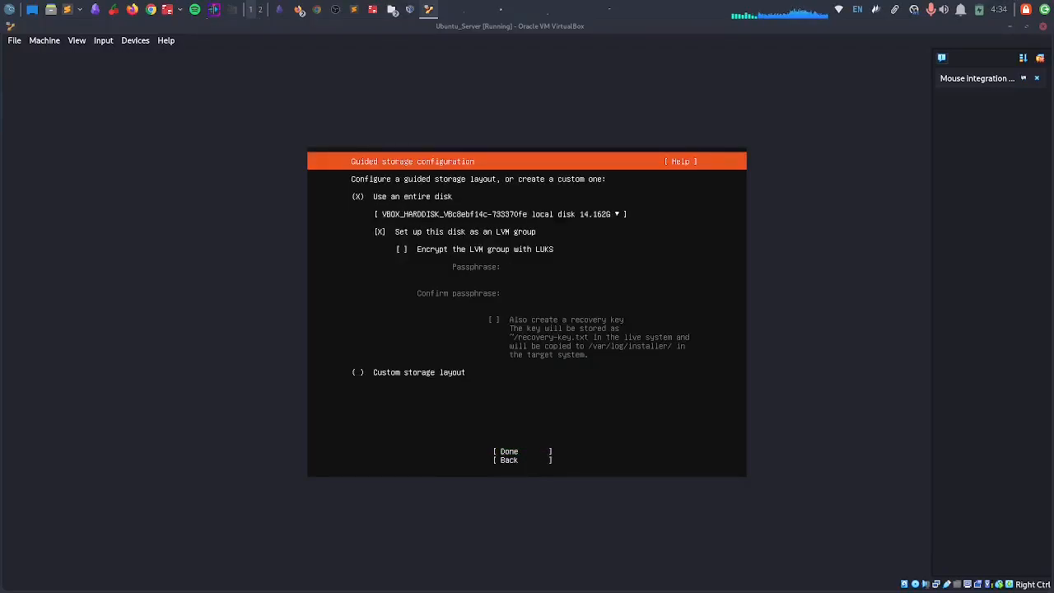
key("Down")
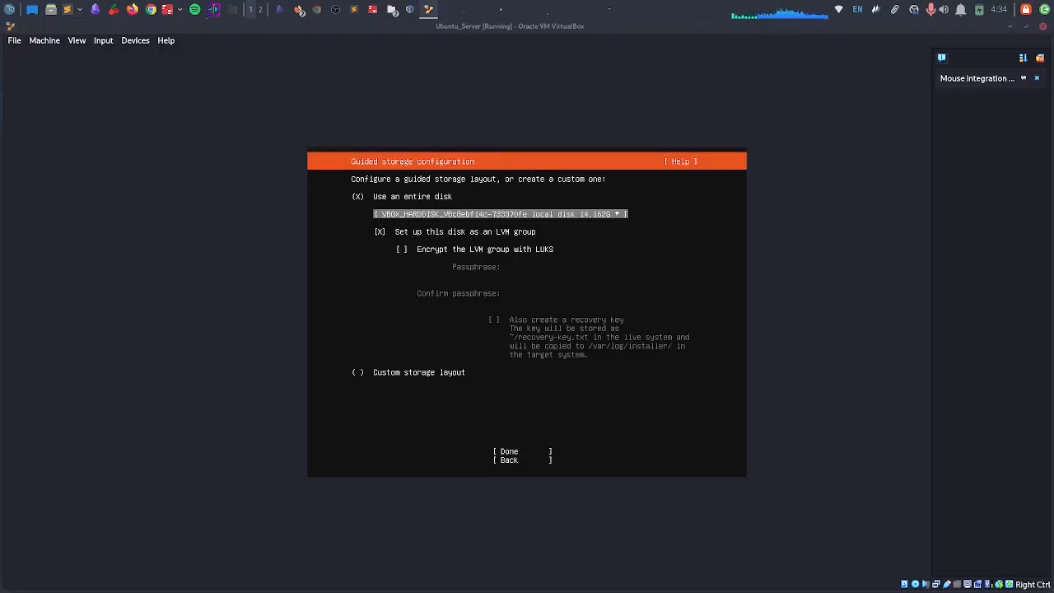
key("Down")
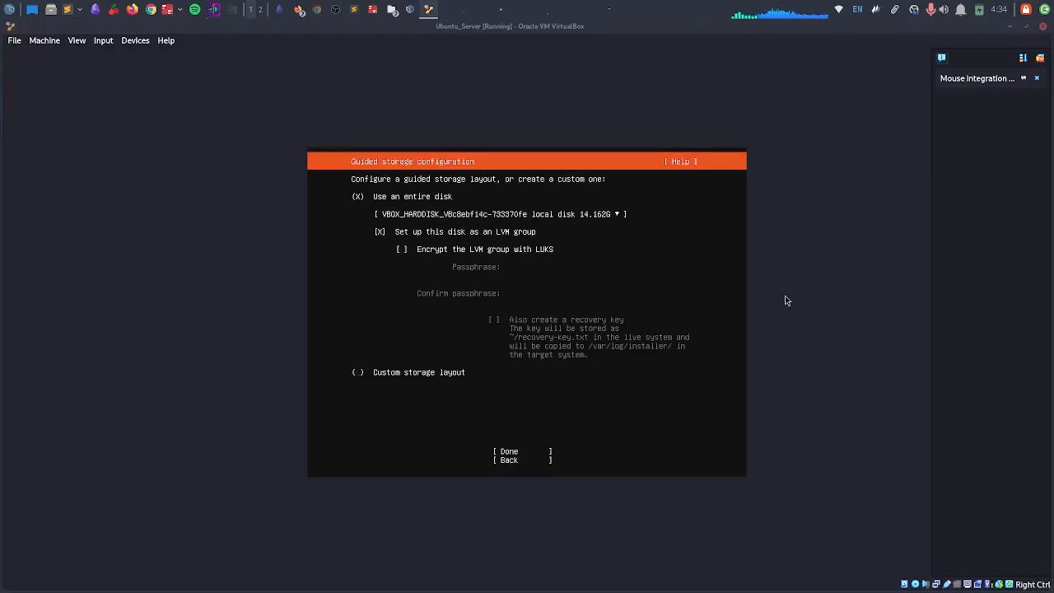
key("Down")
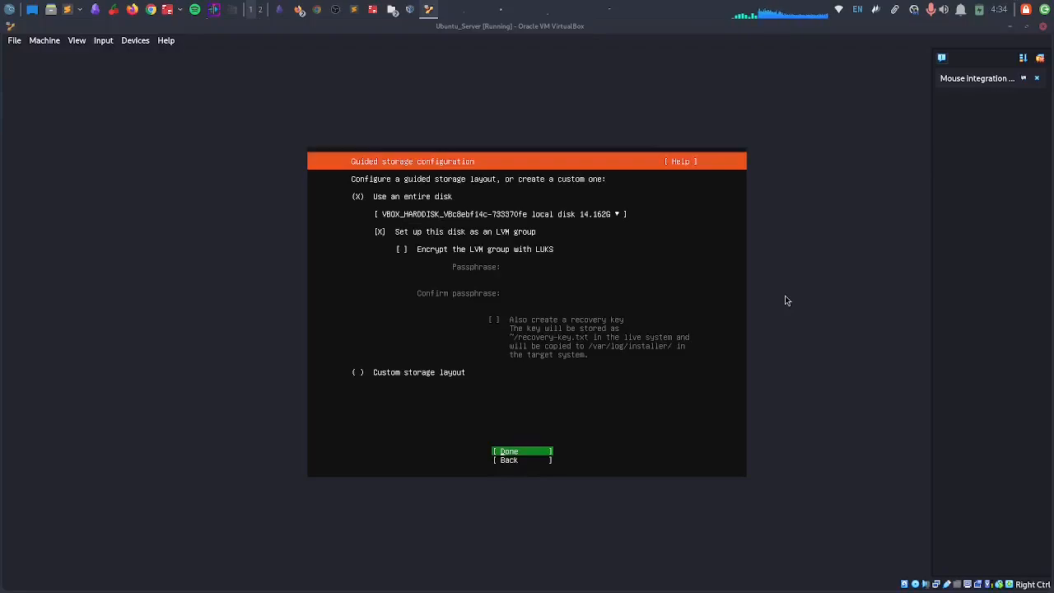
key("Return")
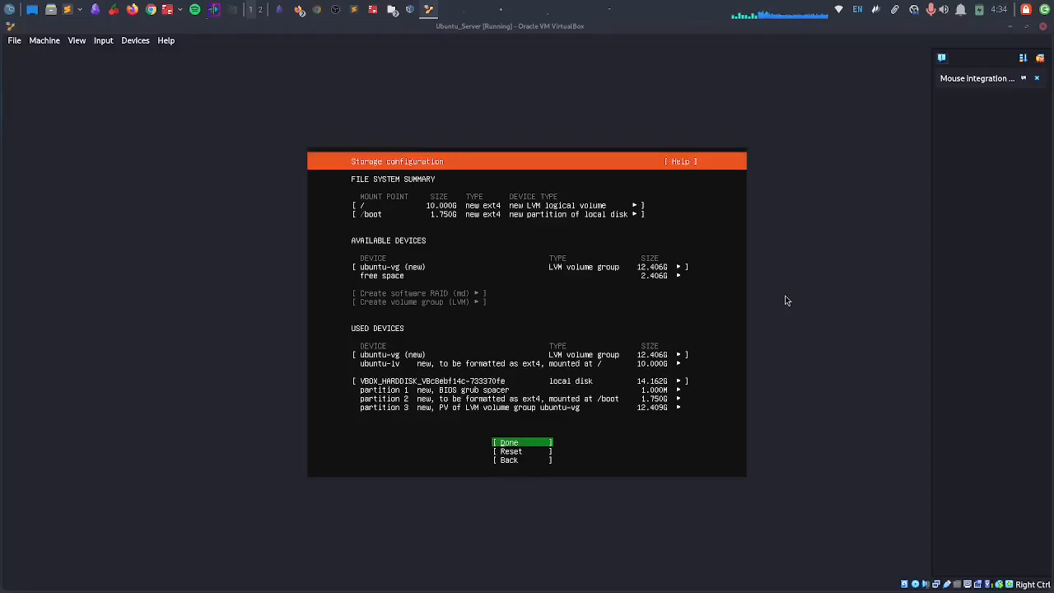
Accept the storage configuration summary and confirm formatting the disk to begin the installation
key("Return")
key("Down")
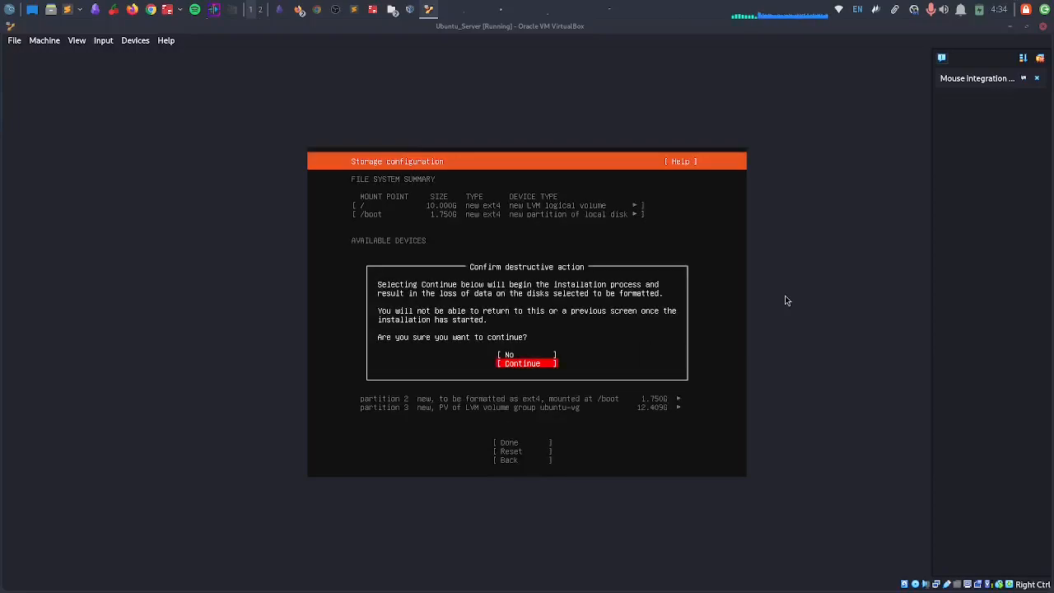
key("Return")
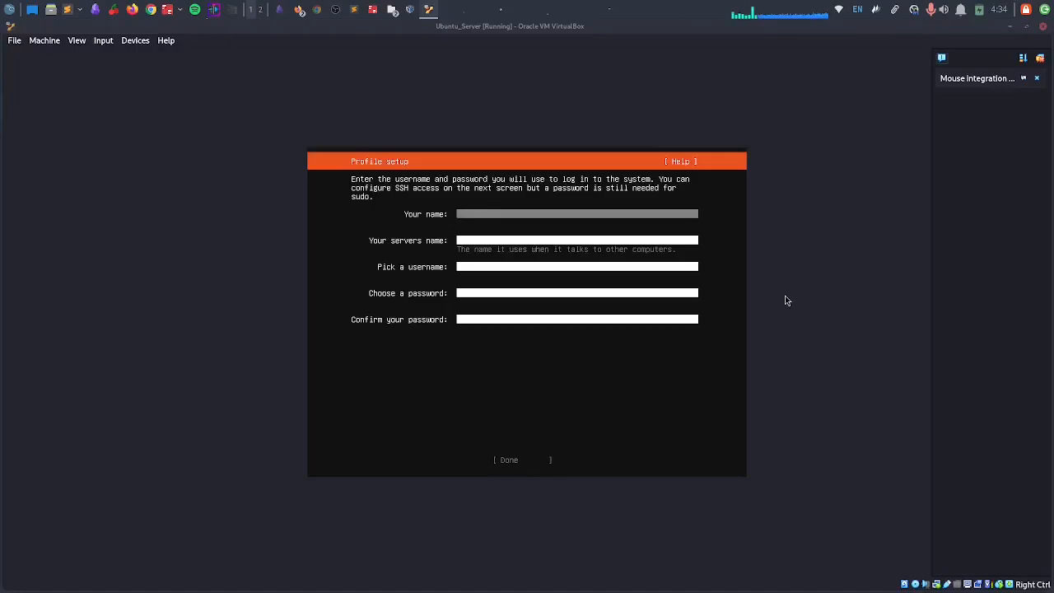
Enter the user's name in the profile setup and set the server's name to ubuntu_server
type("deusx")
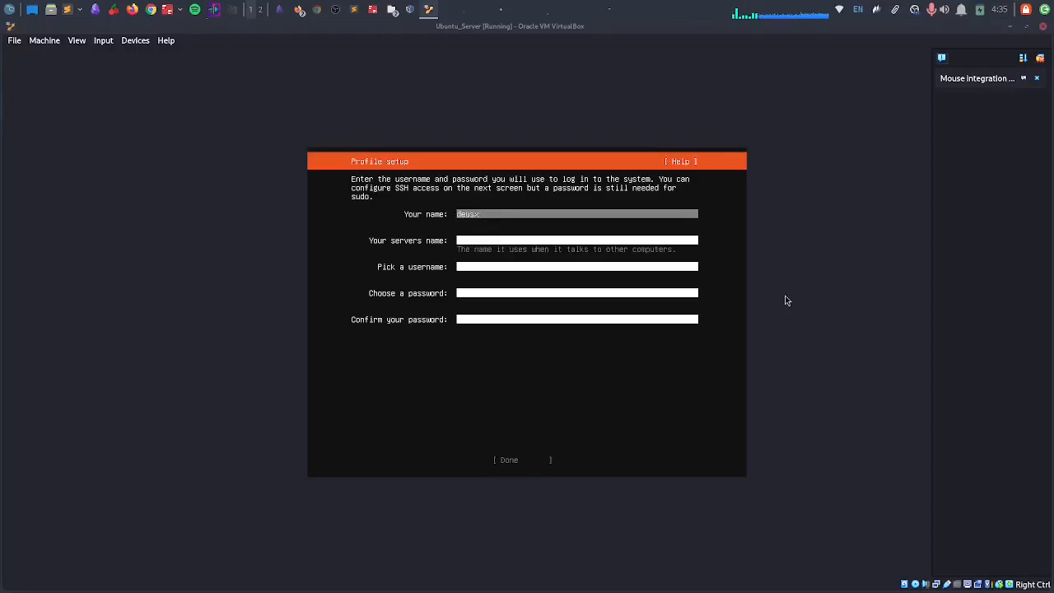
key("Tab")
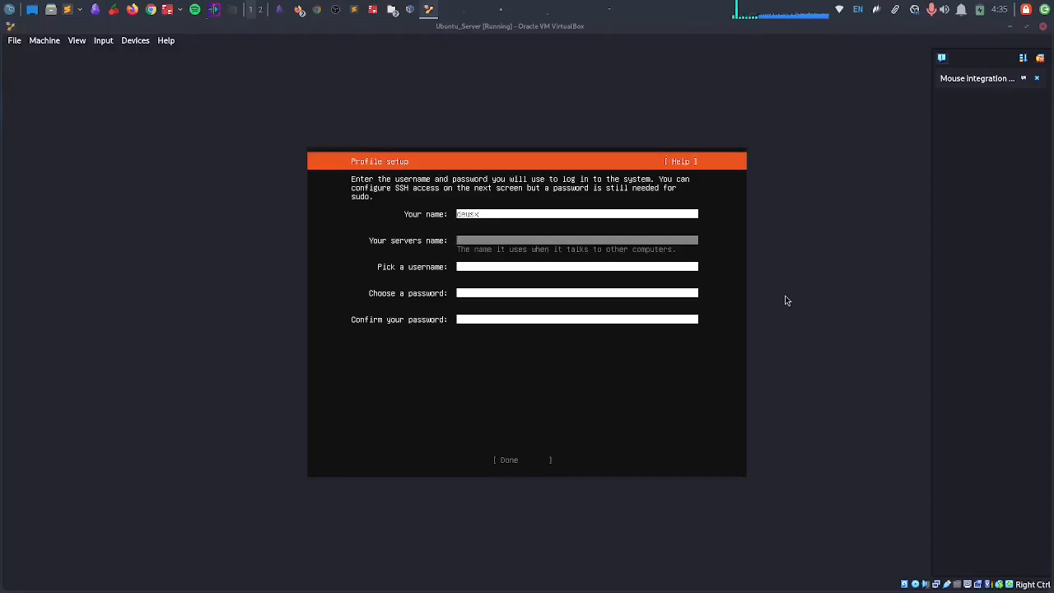
type("bunt")
key("BackSpace")
key("BackSpace")
key("BackSpace")
type("U")
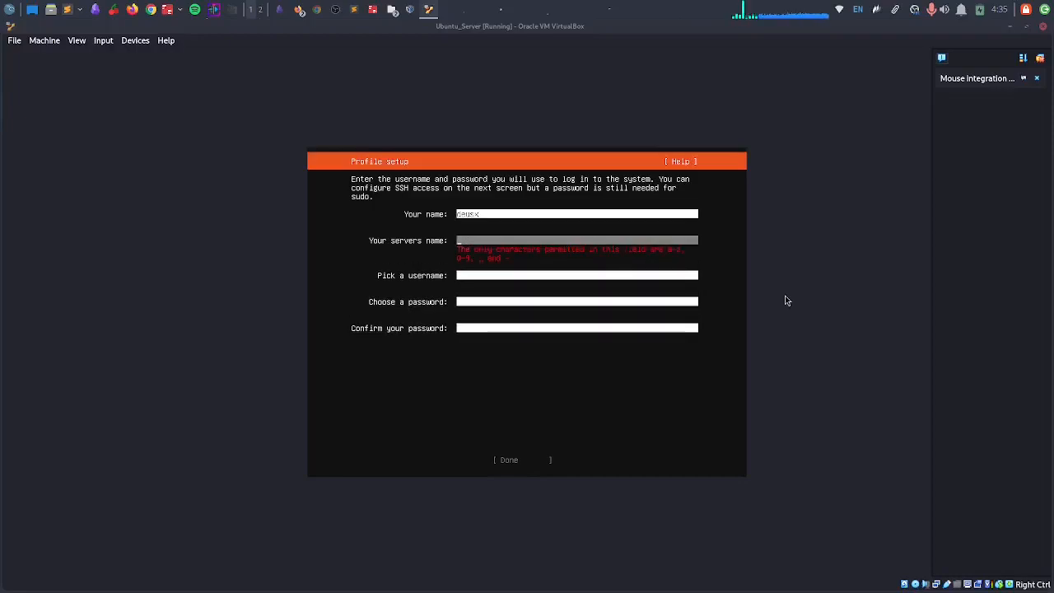
type("ubuntus")
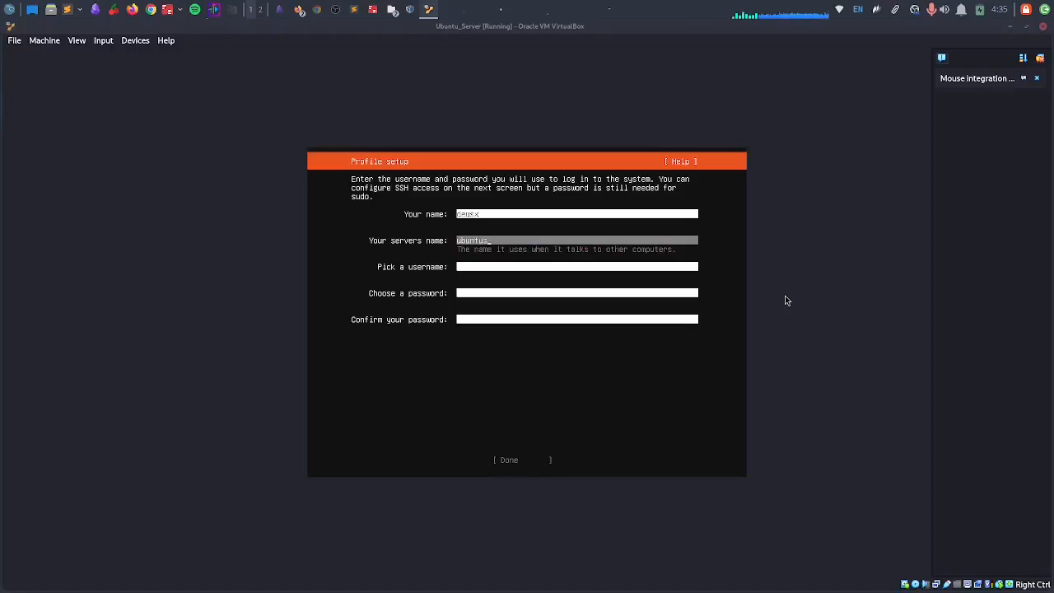
key("BackSpace")
type("_server")
Enter the account username, enter and confirm the account password, and submit the profile
key("Tab")
type("deusx")
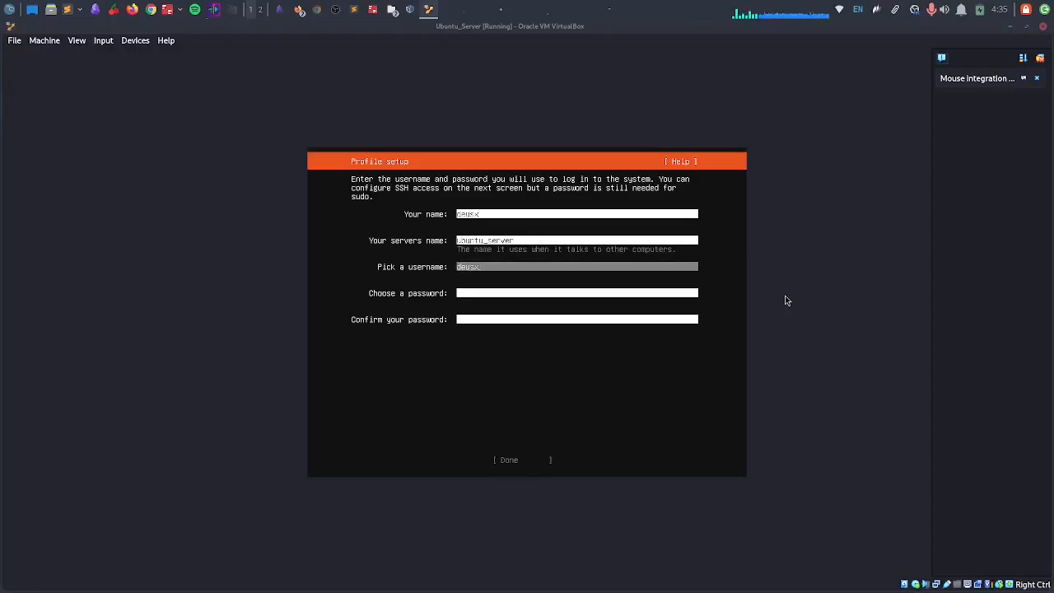
key("Tab")
type("***********")
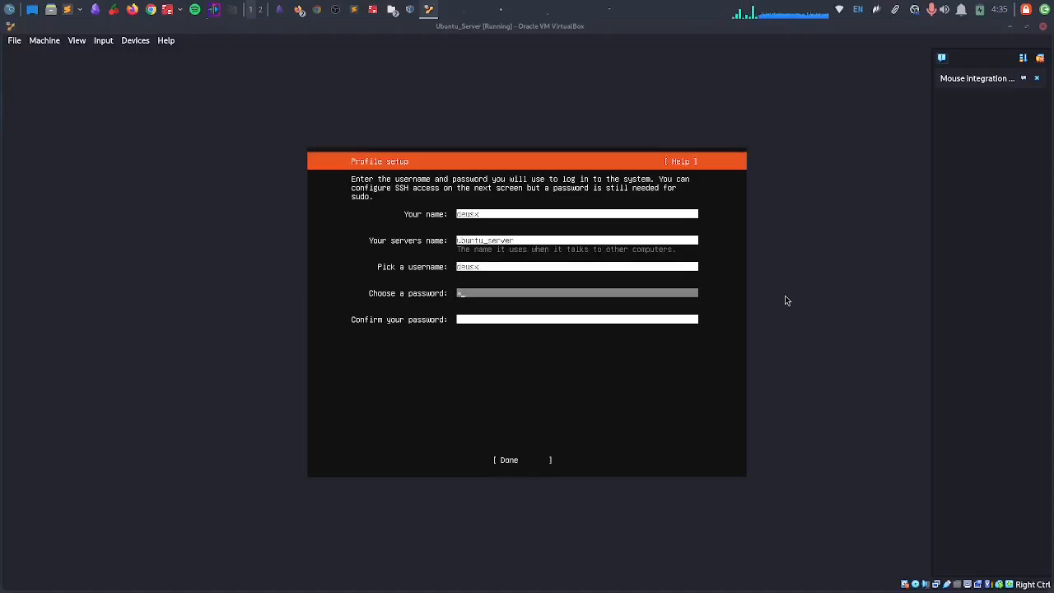
type("*")
key("Tab")
type("************")
key("Tab")
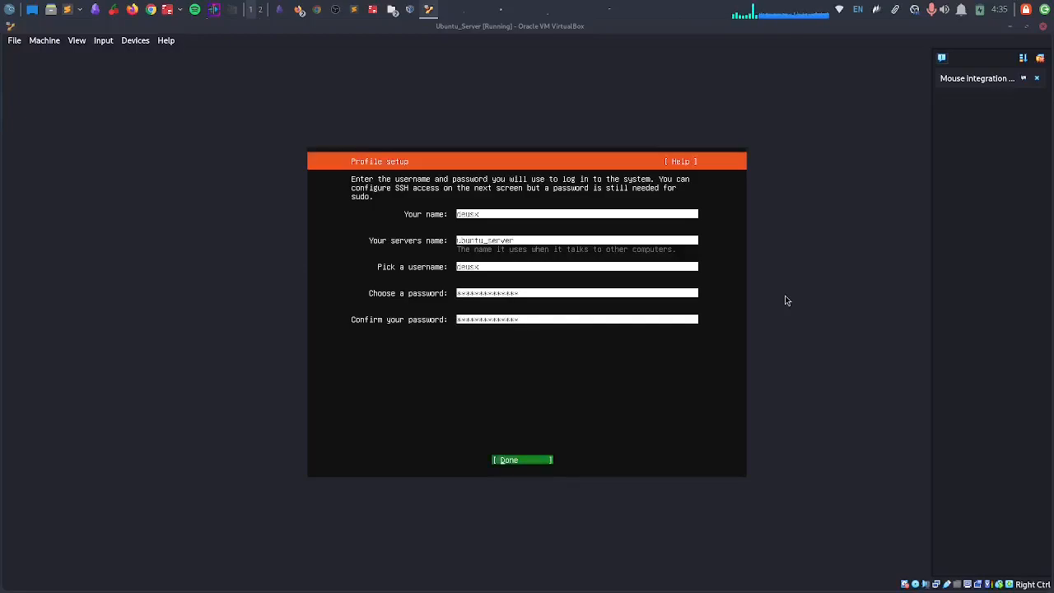
key("Return")
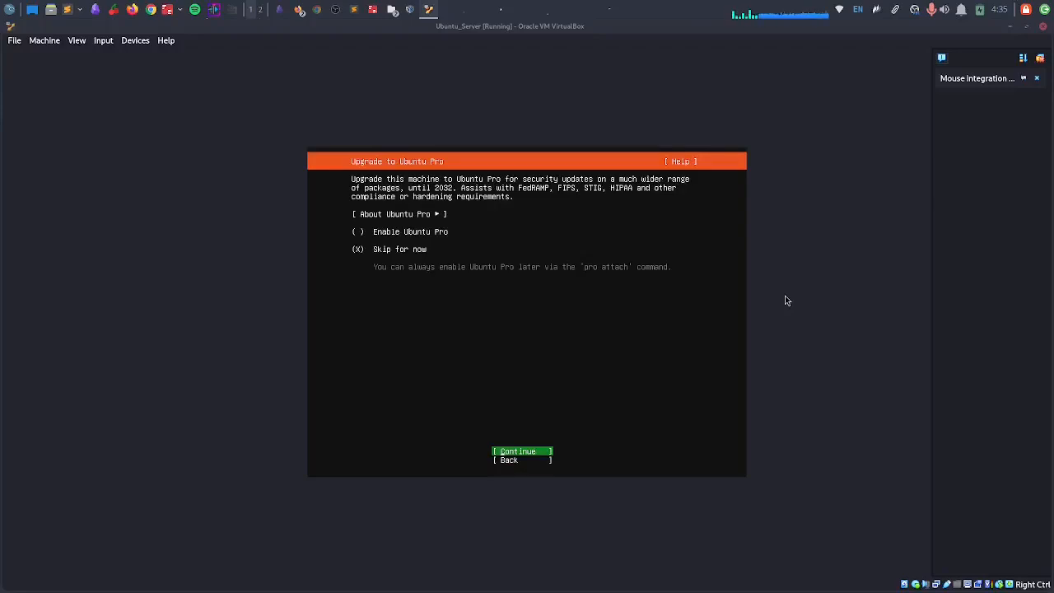
Skip Ubuntu Pro for now and enable the OpenSSH server installation without importing an SSH identity
key("Return")
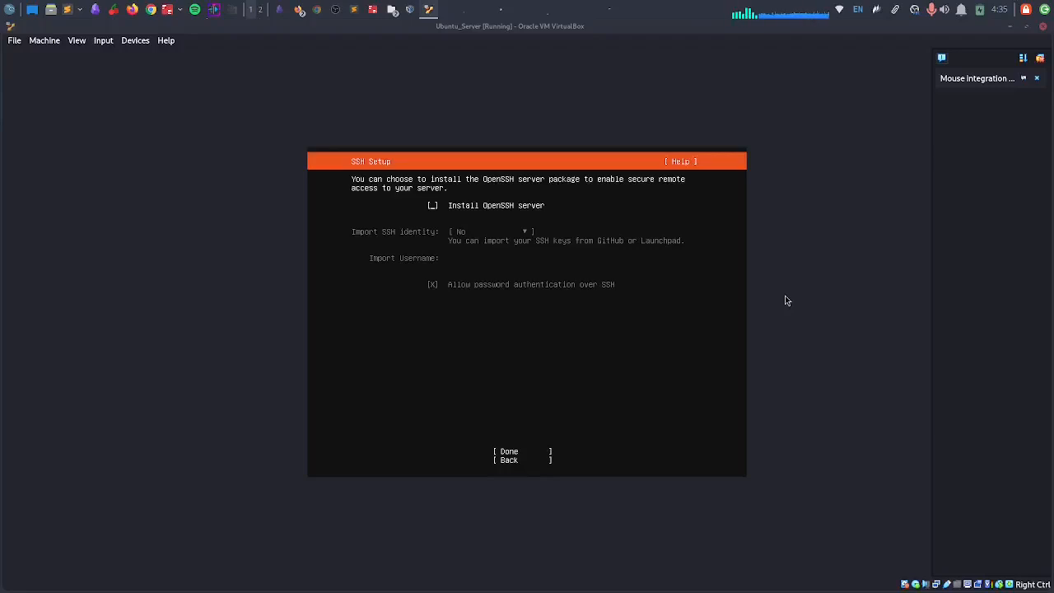
key("space")
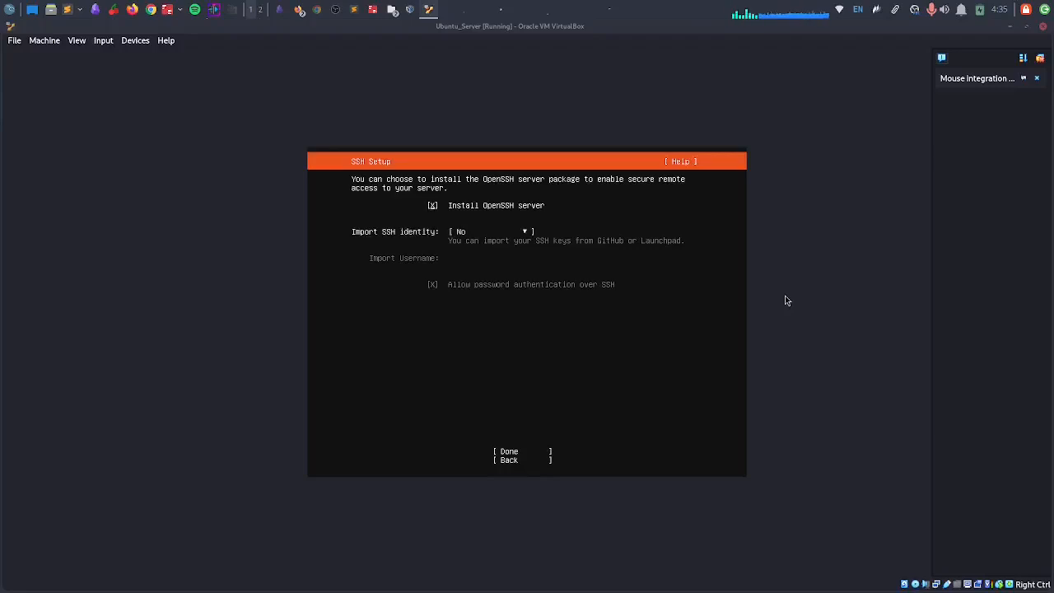
key("Down")
key("Down")
key("Down")
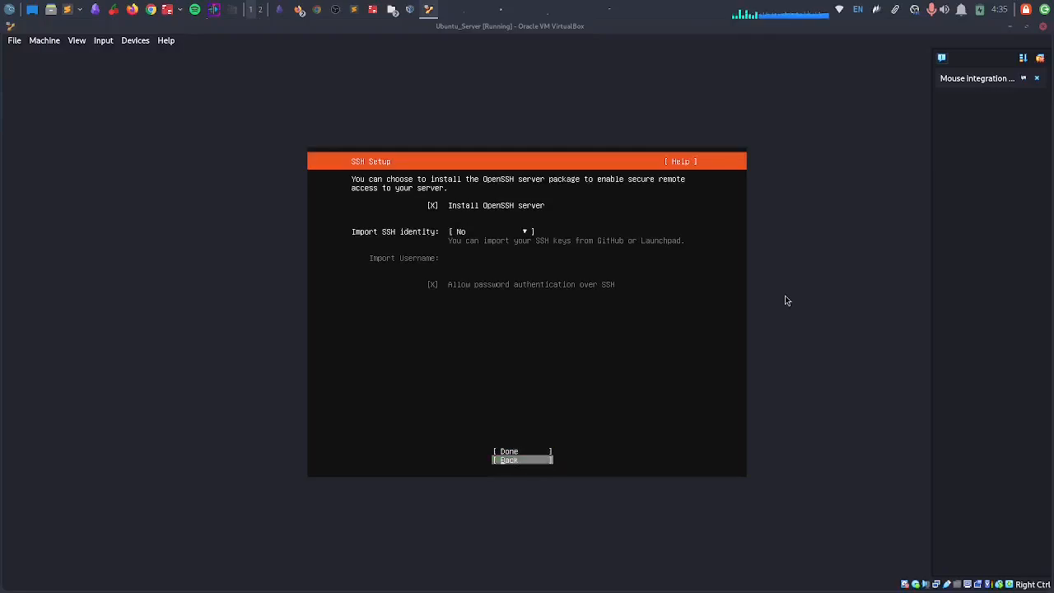
key("Up")
key("Return")
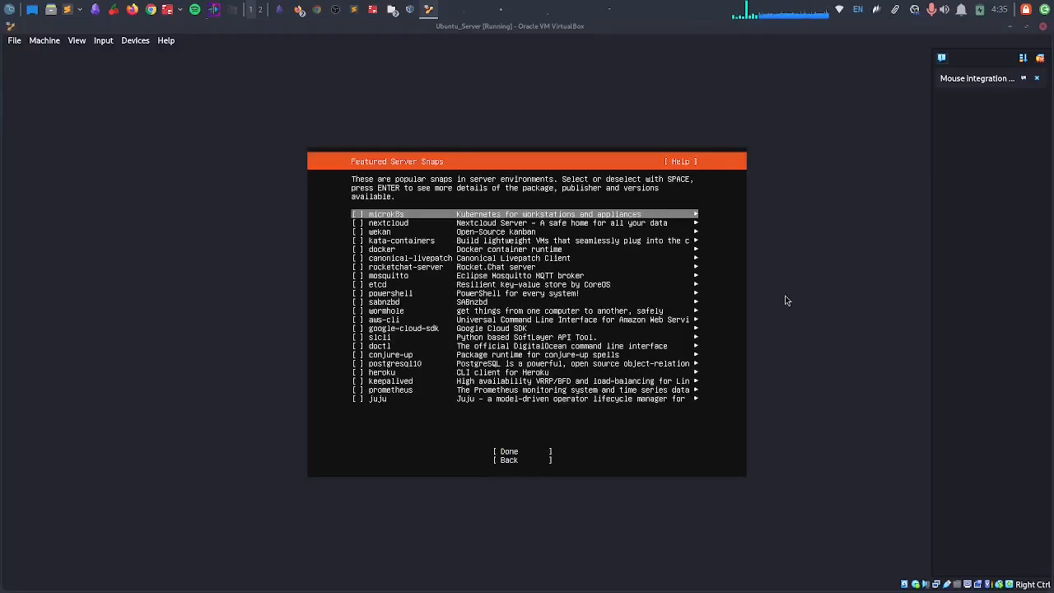
Finish the Featured Server Snaps page without selecting any snap and let the installation run
key("Down")
key("Down")
key("Down")
key("Down")
key("Down")
key("Down")
key("Down")
key("Down")
key("Down")
key("Down")
key("Down")
key("Down")
key("Down")
key("Down")
key("Down")
key("Down")
key("Down")
key("Down")
key("Down")
key("Down")
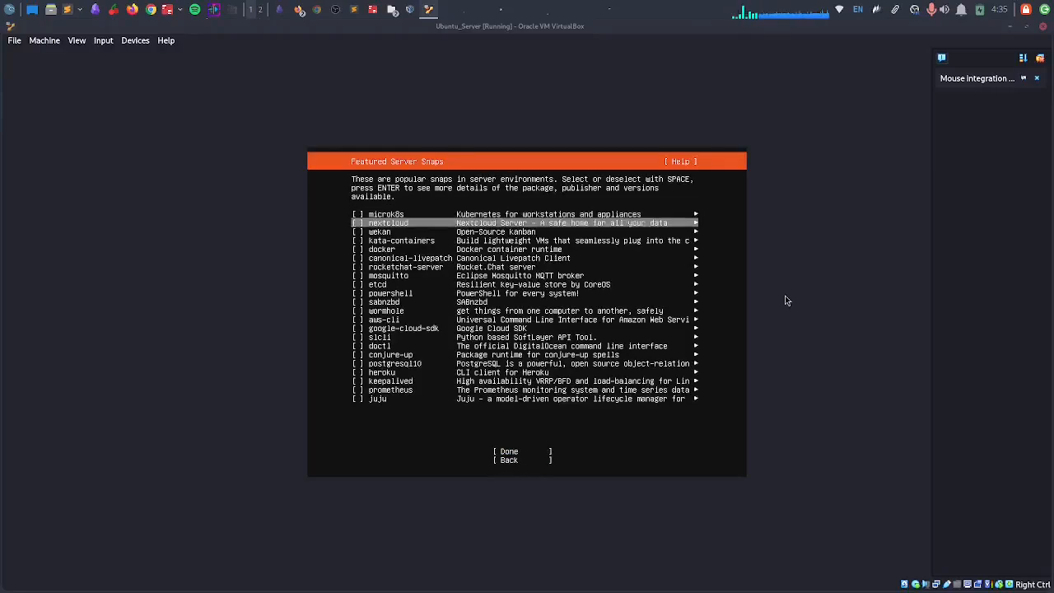
key("Up")
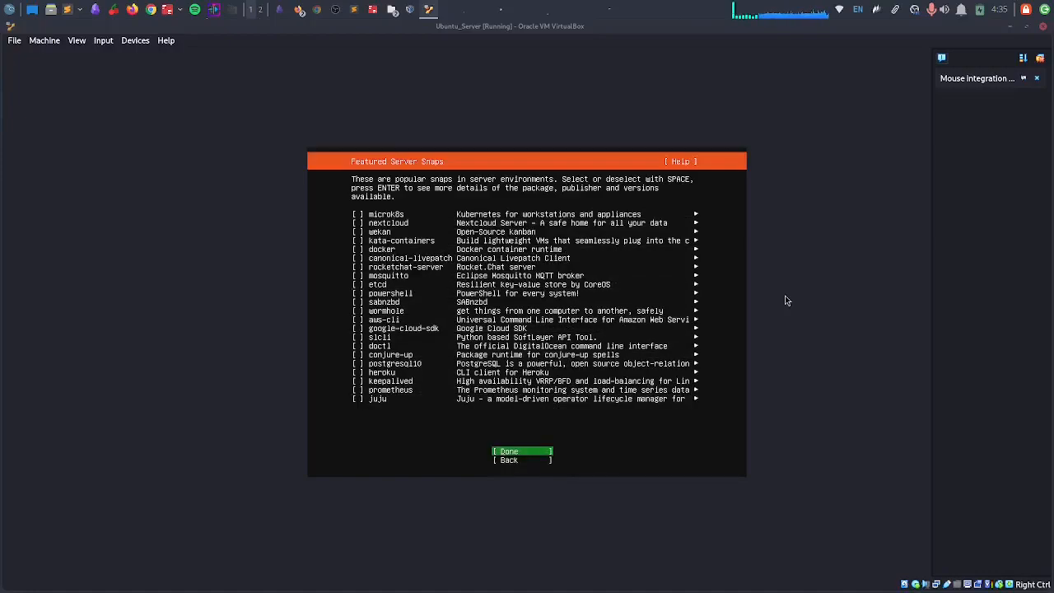
key("Return")
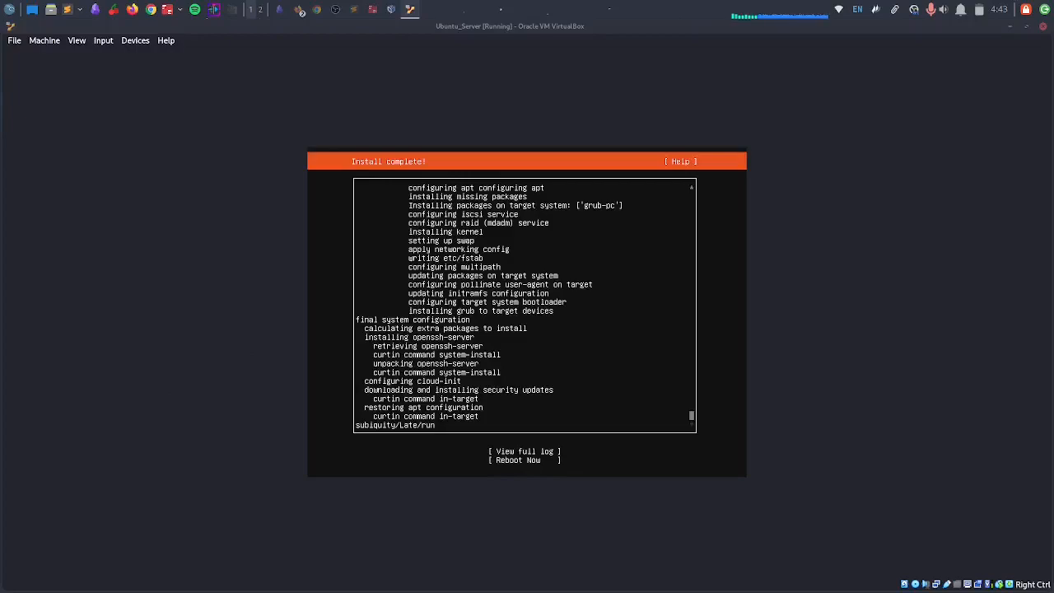
Reboot the server from the Install complete screen and continue past the request to remove the installation medium
key("Tab")
key("Down")
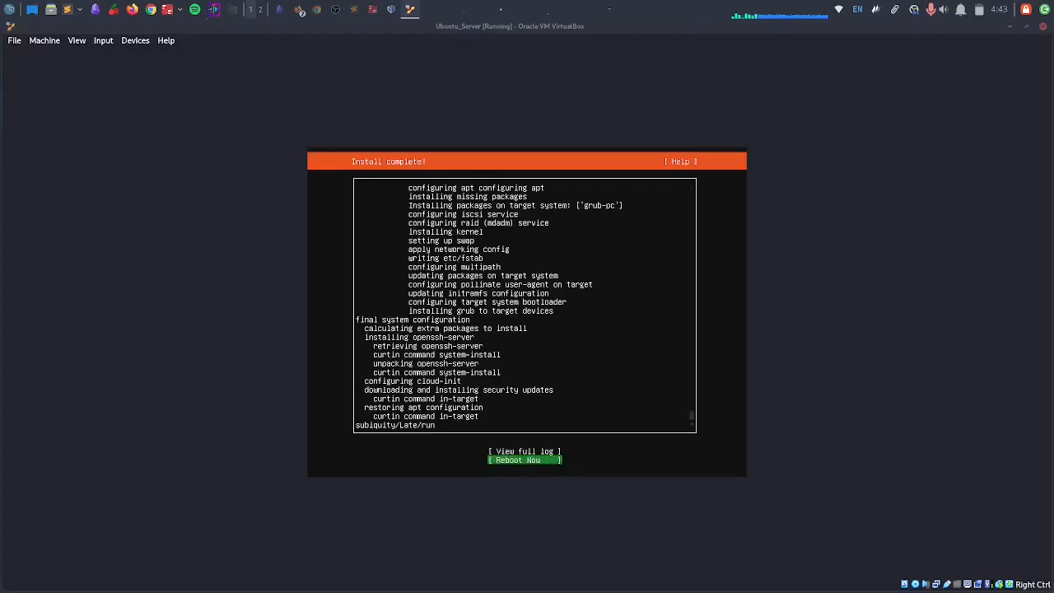
key("Up")
key("Down")
key("Return")
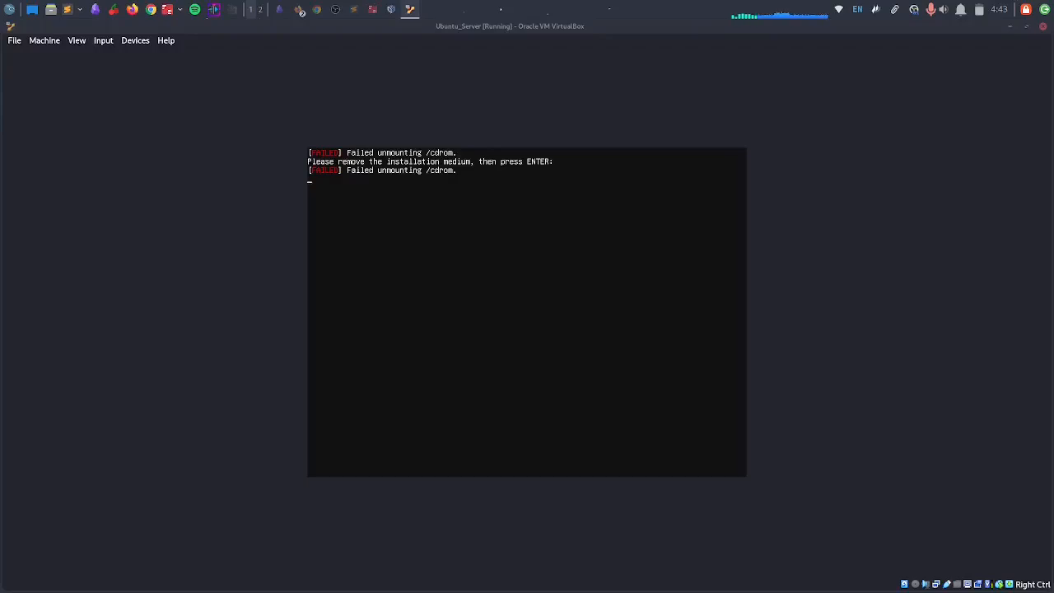
key("Return")
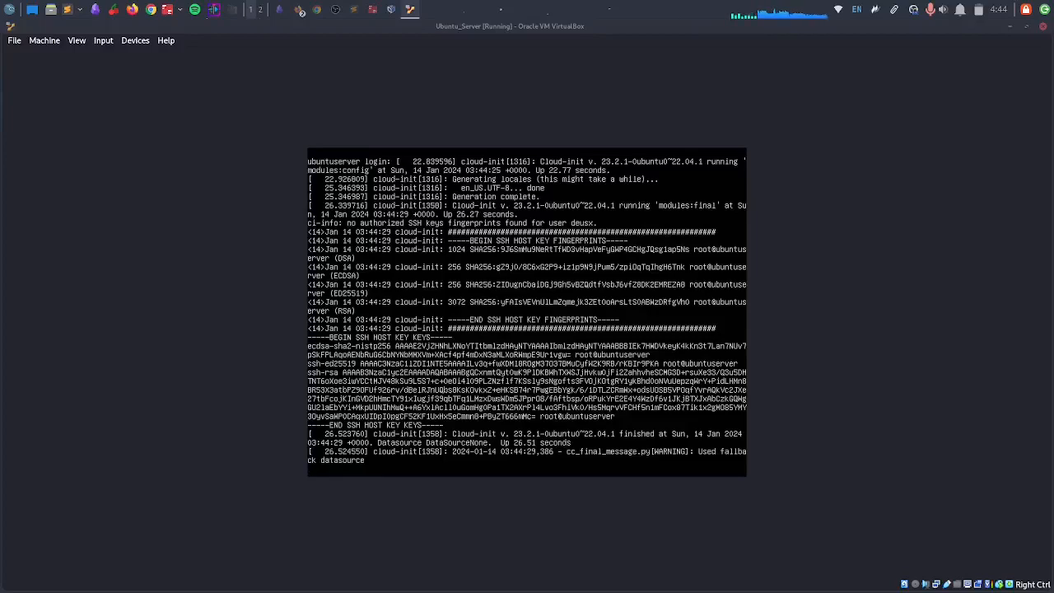
Bring up the server's login prompt and log in with the account username and password
key("Return")
key("Return")
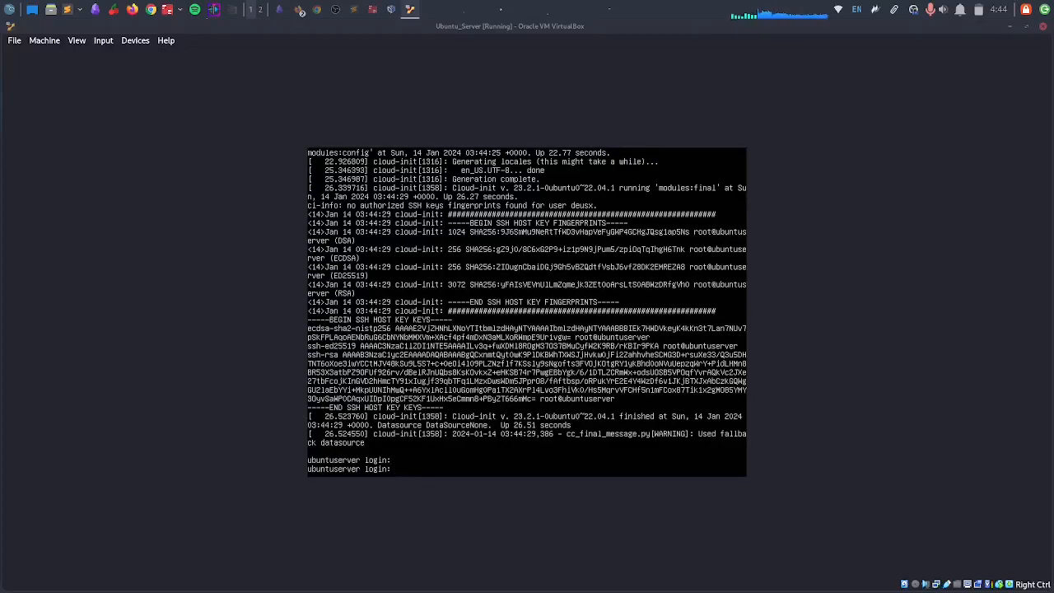
type("deusx")
key("Return")
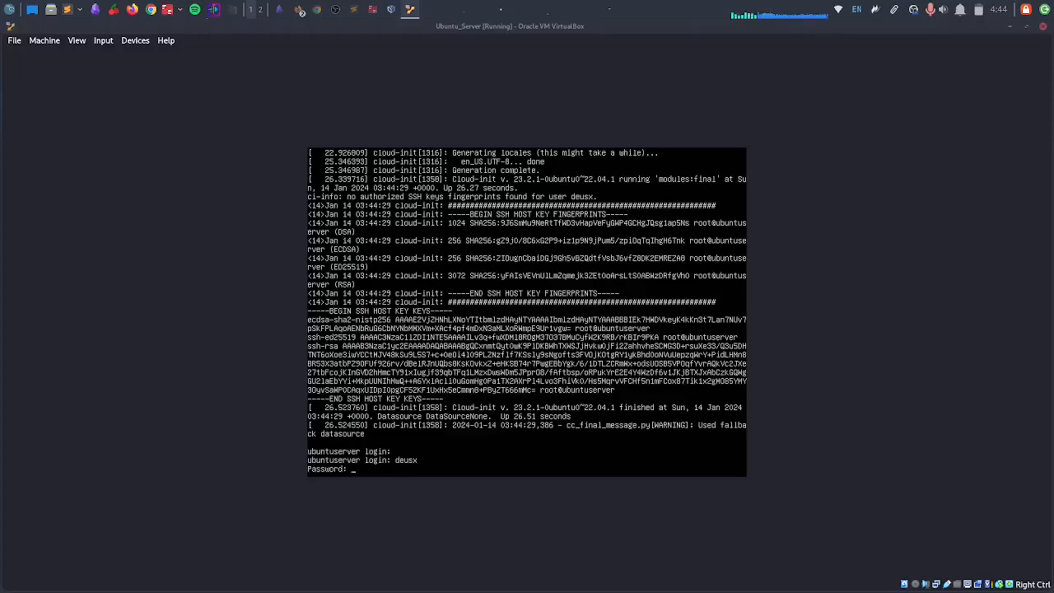
key("Return")
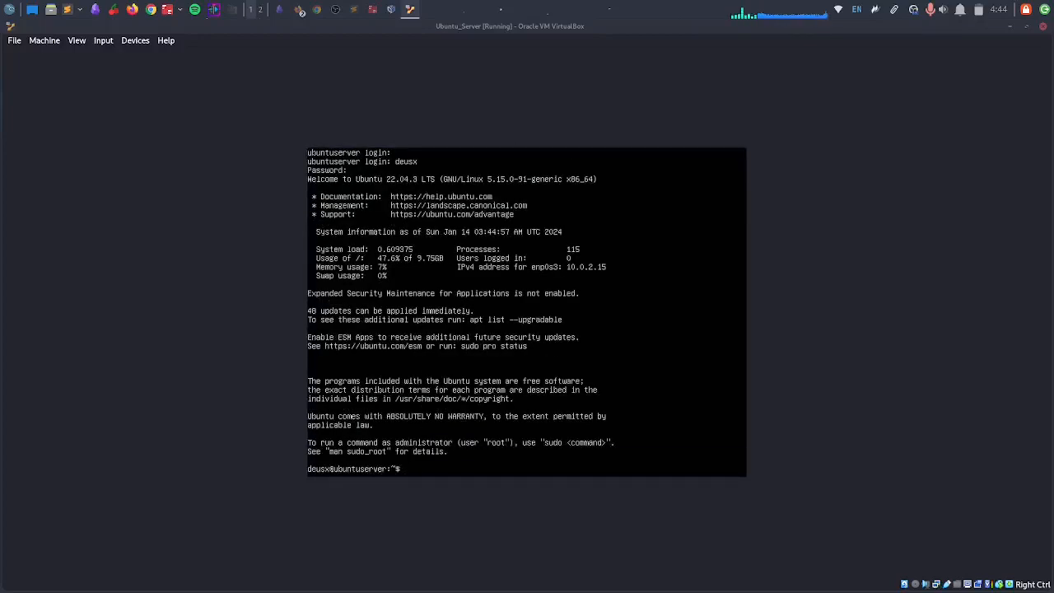
Check the logged-in account's identity and group memberships with whoami and id
type("whoami")
key("Return")
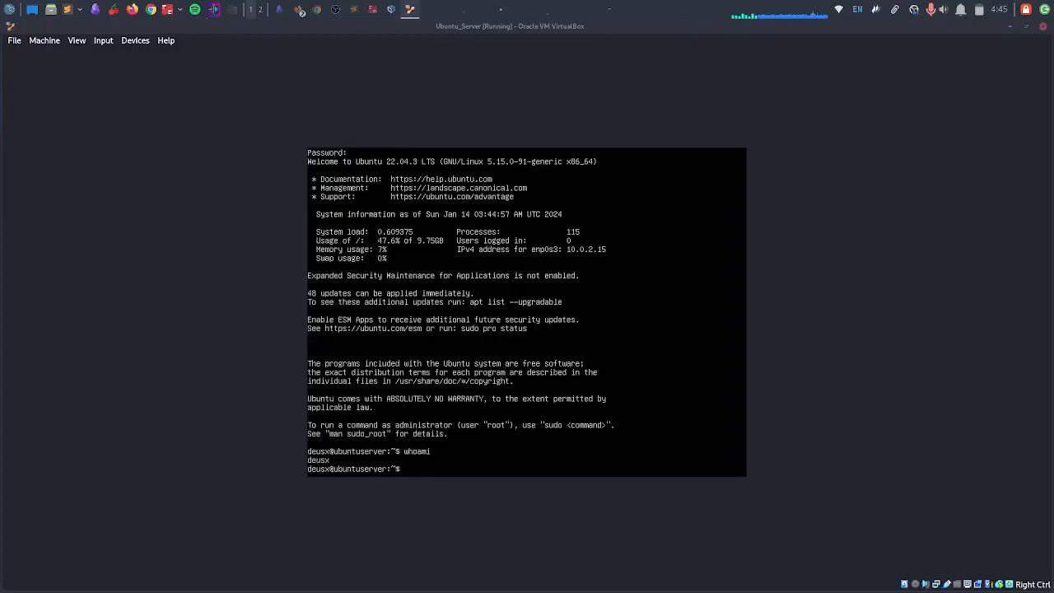
type("id")
key("Return")
Clear the server console and list its network interfaces with ip addr
type("cat")
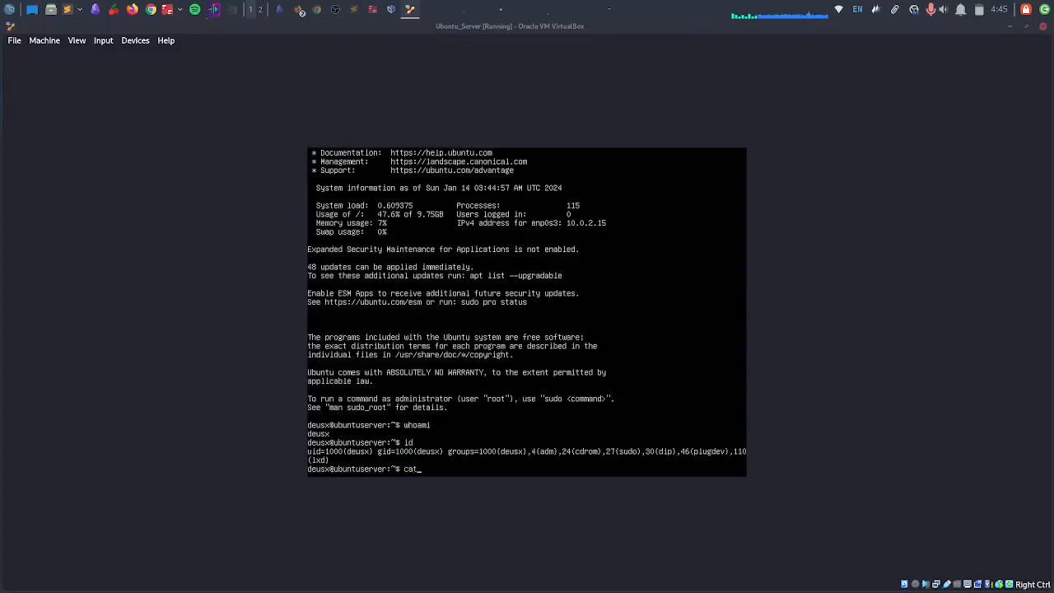
key("BackSpace")
key("BackSpace")
key("BackSpace")
type("clear")
key("Return")
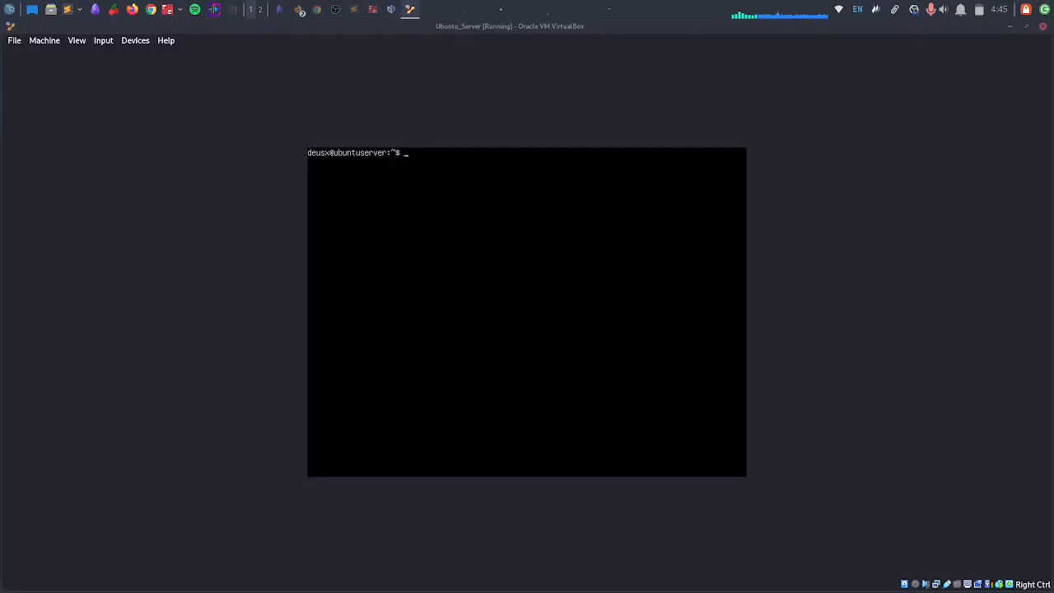
type("ddr")
key("Return")
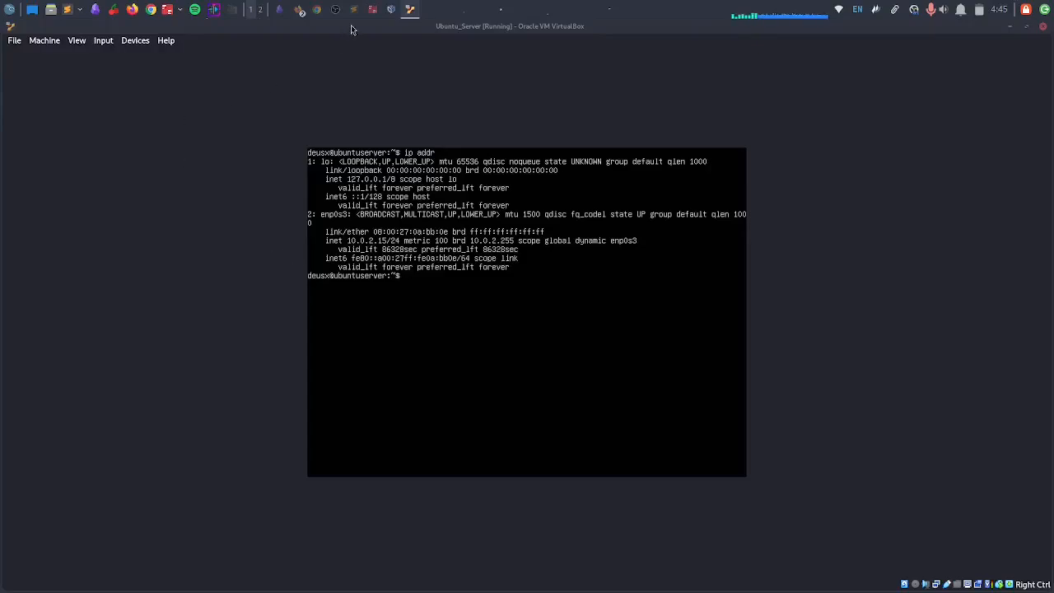
Switch to the host terminal, run ip addr, and compare the wlan0 IP address with the server's address
left_click(372, 9)
type("ip addr")
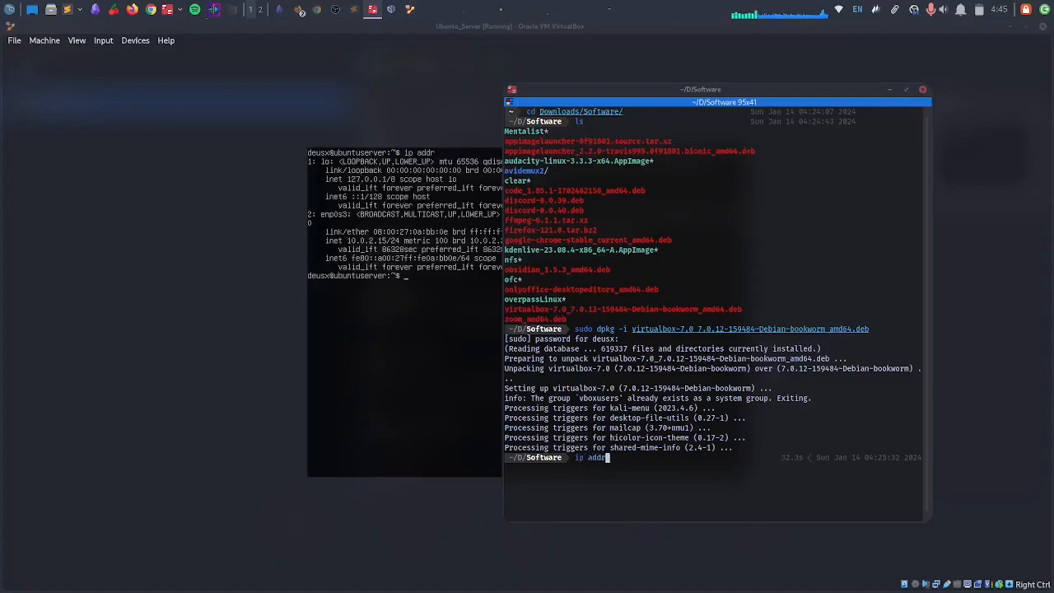
key("Return")
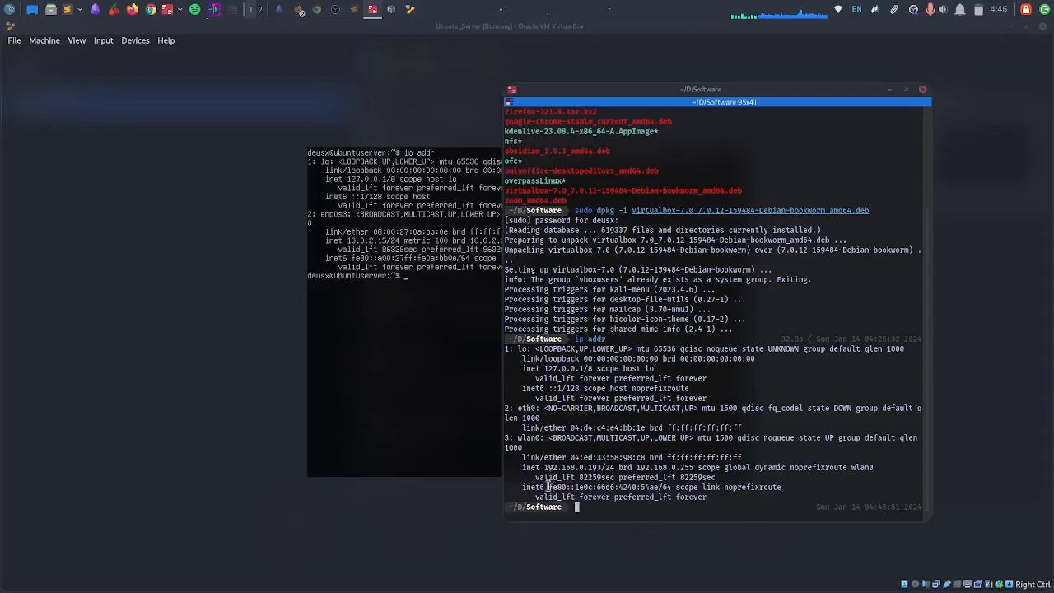
double_click(519, 438)
left_click_drag(544, 466, 610, 467)
left_click(610, 468)
left_click(119, 398)
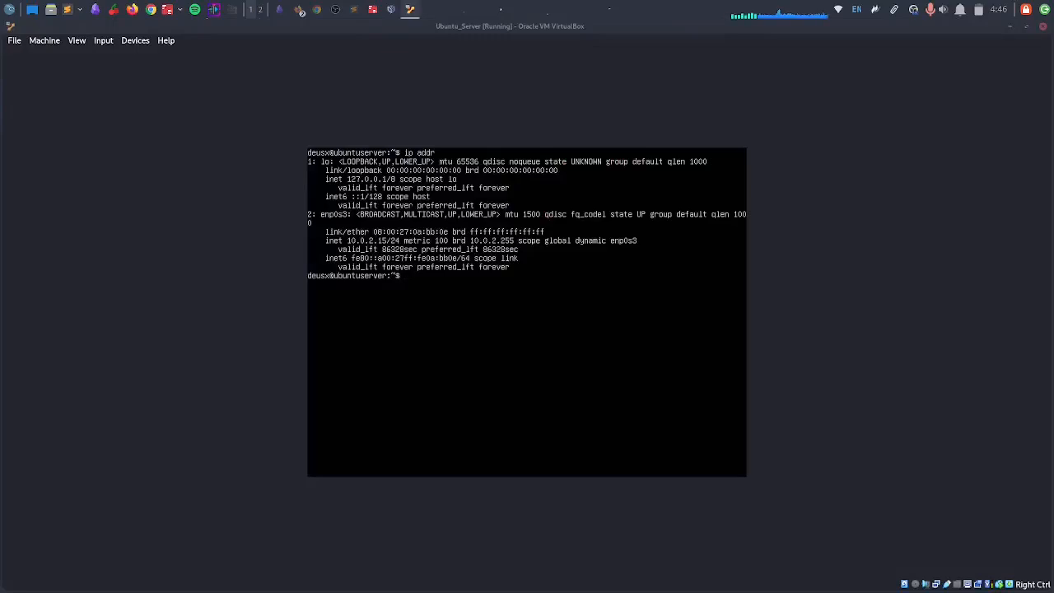
left_click(373, 9)
type("ssh ")
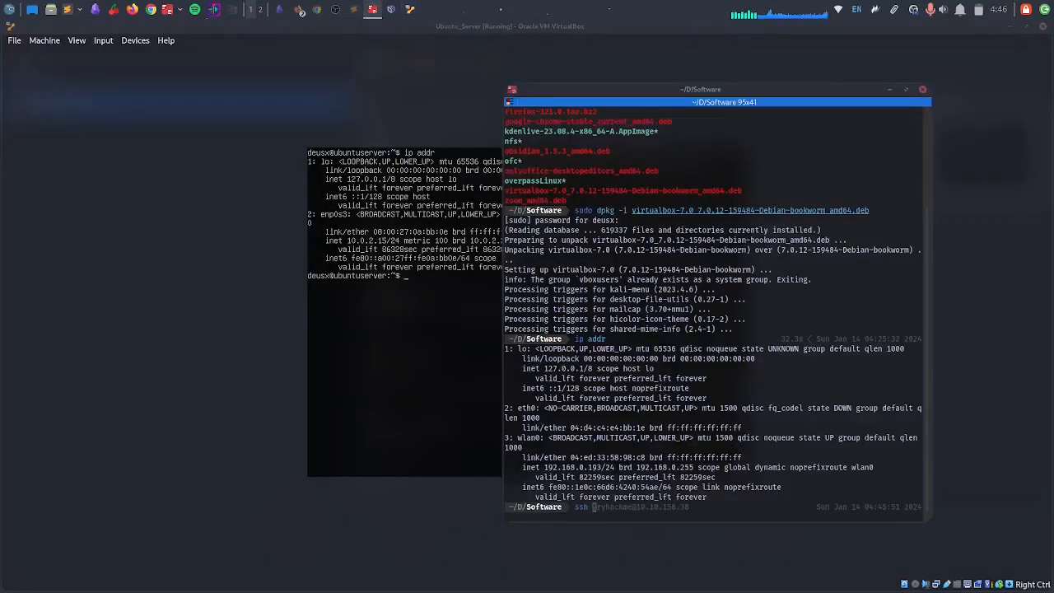
type("deusx")
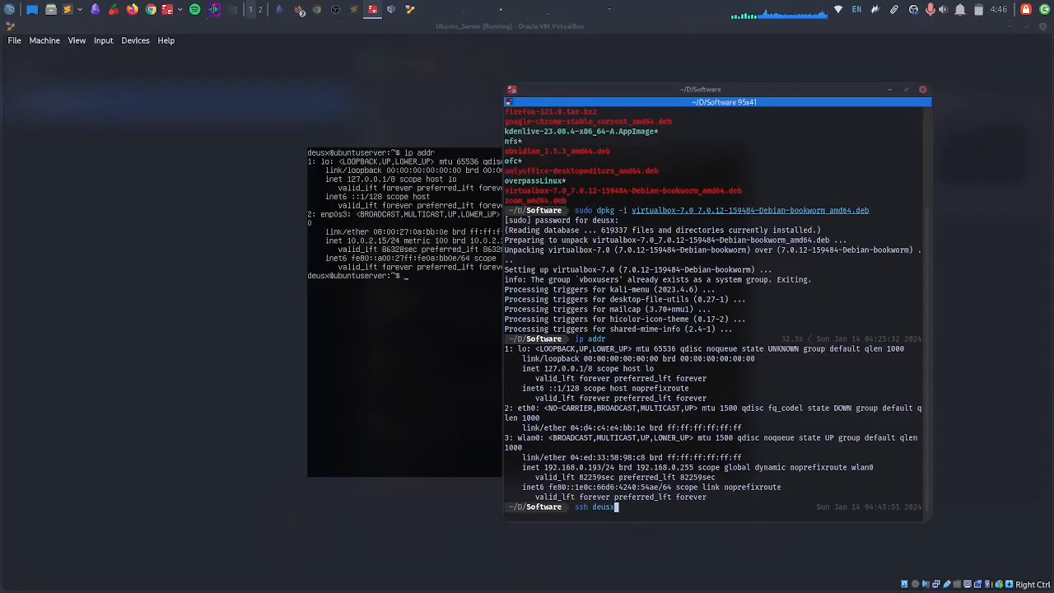
type("@")
key("BackSpace")
key("BackSpace")
key("BackSpace")
key("BackSpace")
key("BackSpace")
key("BackSpace")
key("BackSpace")
key("BackSpace")
key("BackSpace")
left_click(101, 381)
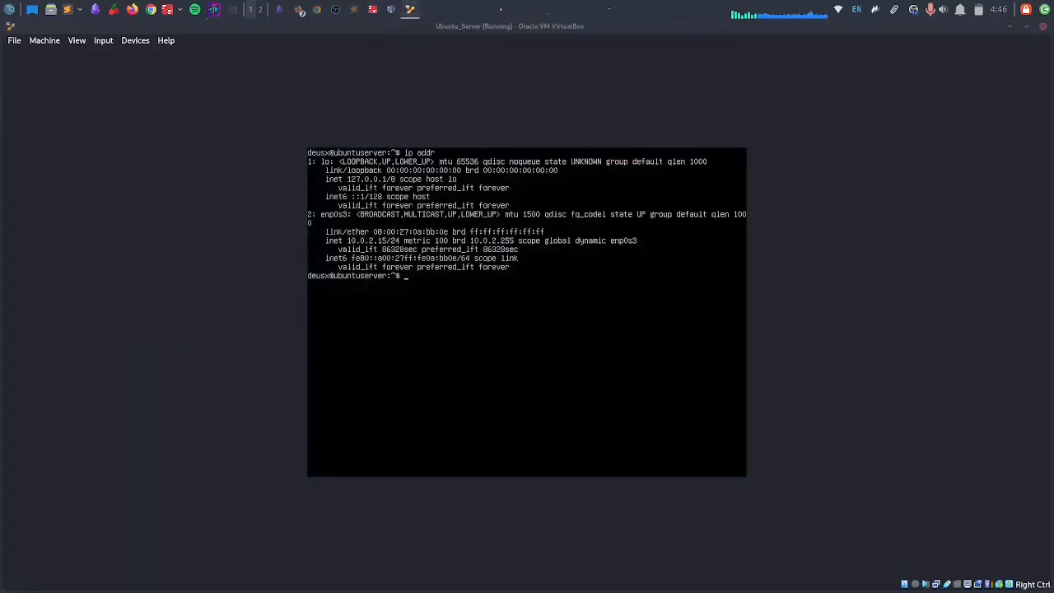
Close the running Ubuntu_Server virtual machine by powering it off
left_click(1042, 27)
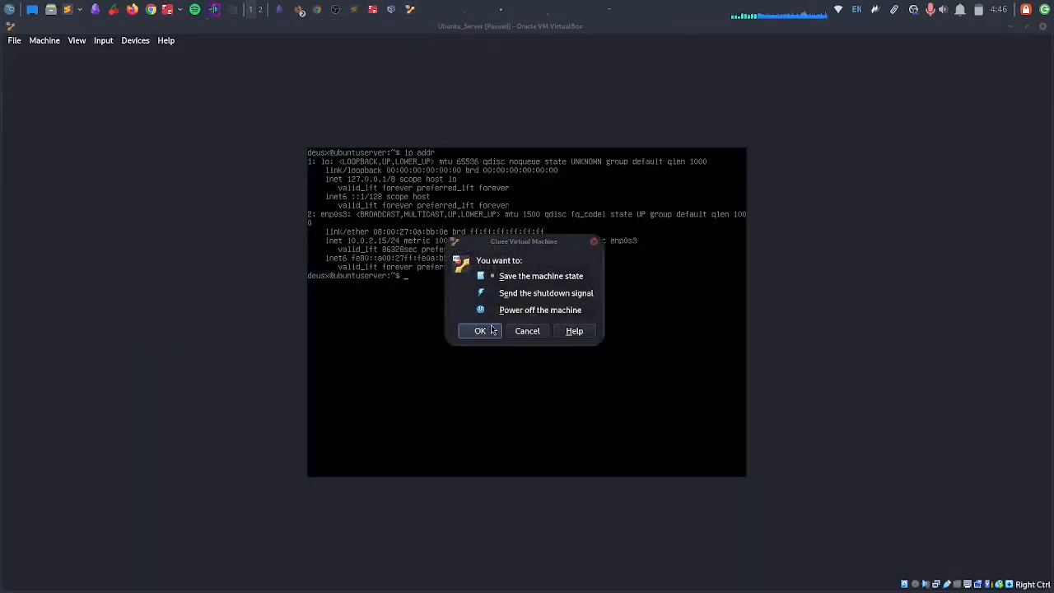
left_click(537, 311)
left_click(480, 330)
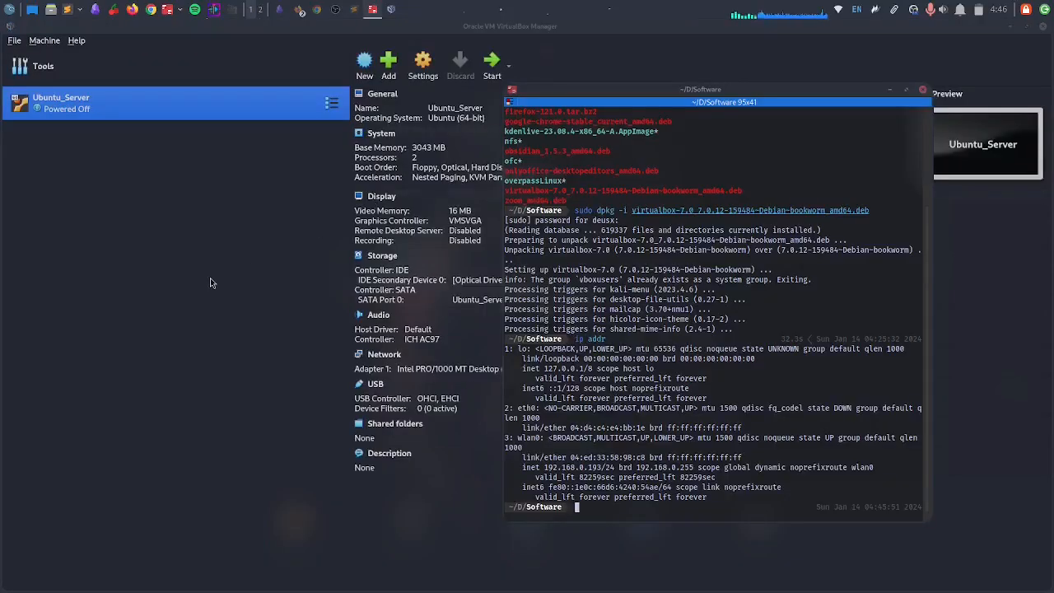
Attach Ubuntu_Server's network Adapter 1 to Bridged Adapter on wlan0, with adapter type Paravirtualized Network (virtio-net), and save the settings
left_click(321, 208)
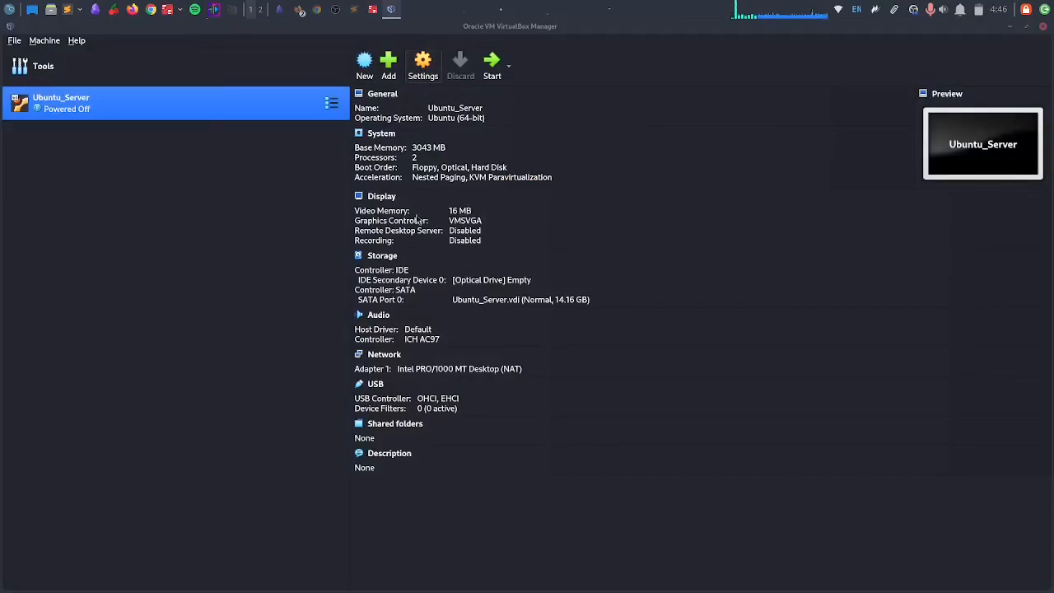
key("ctrl+s")
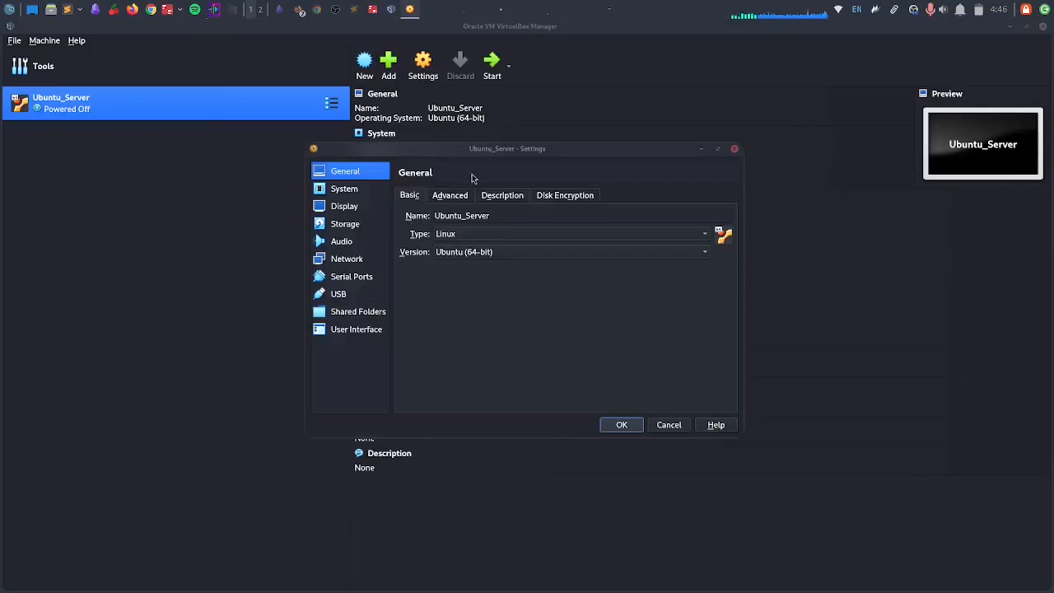
left_click(349, 259)
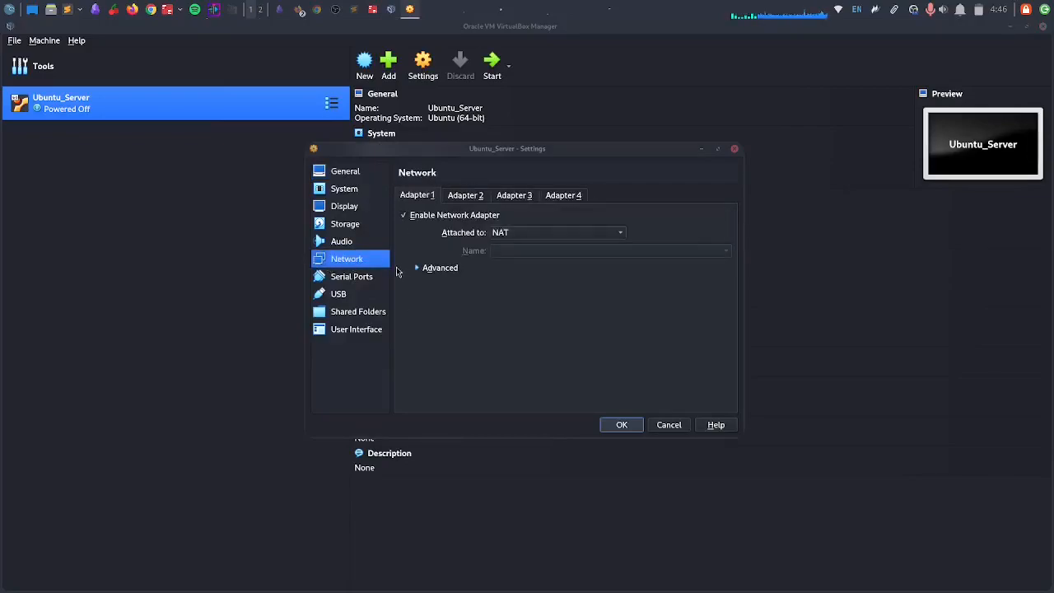
left_click(521, 232)
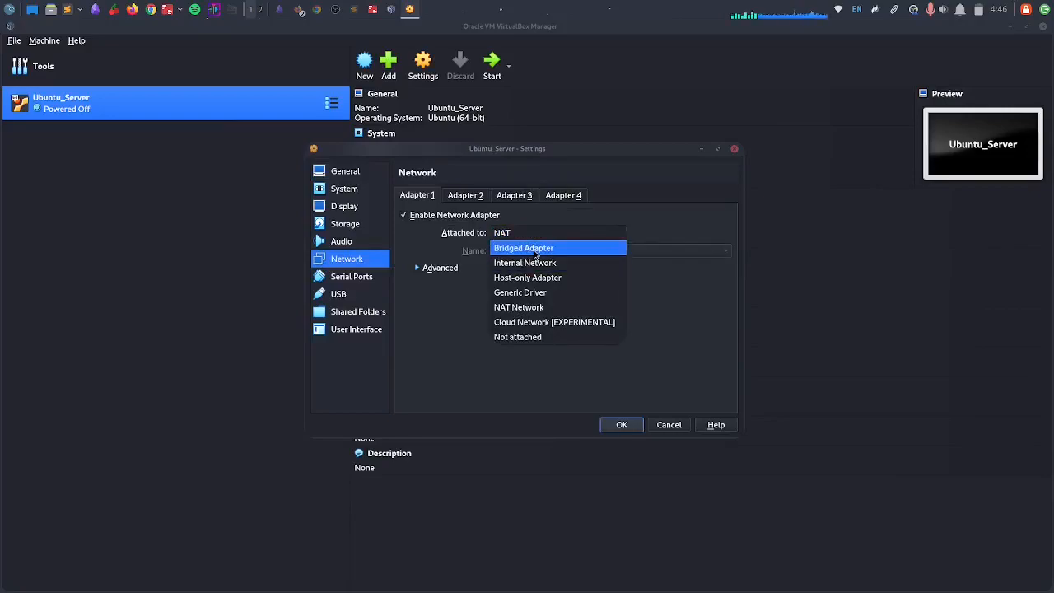
left_click(534, 248)
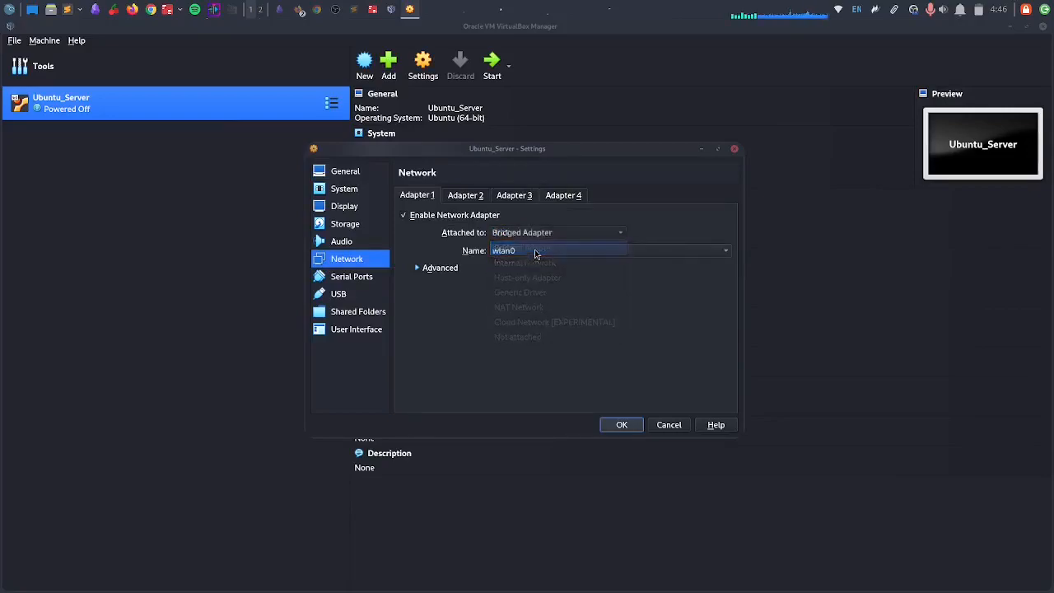
left_click(420, 275)
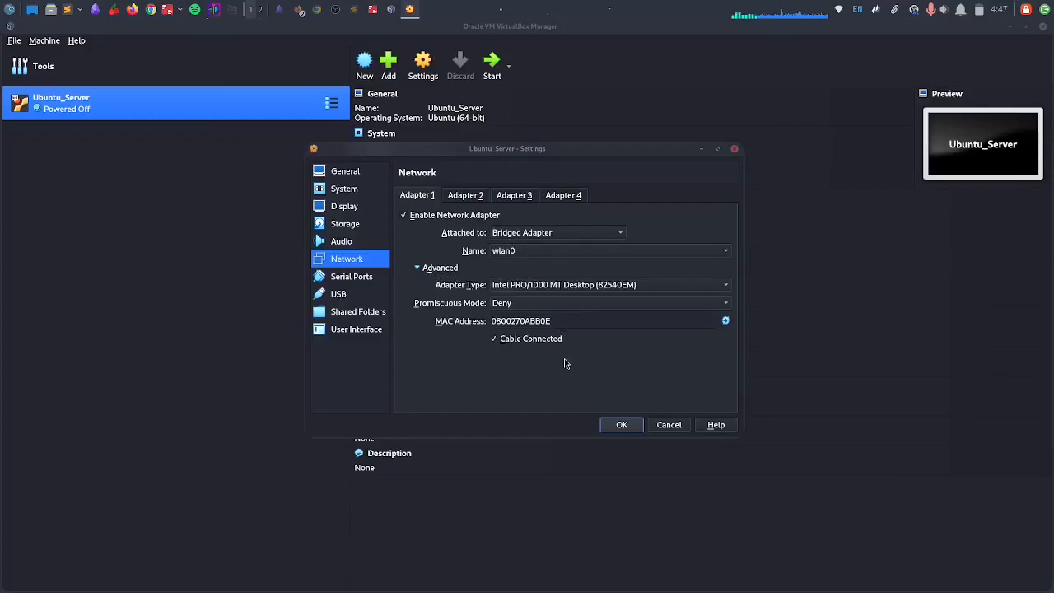
left_click(527, 287)
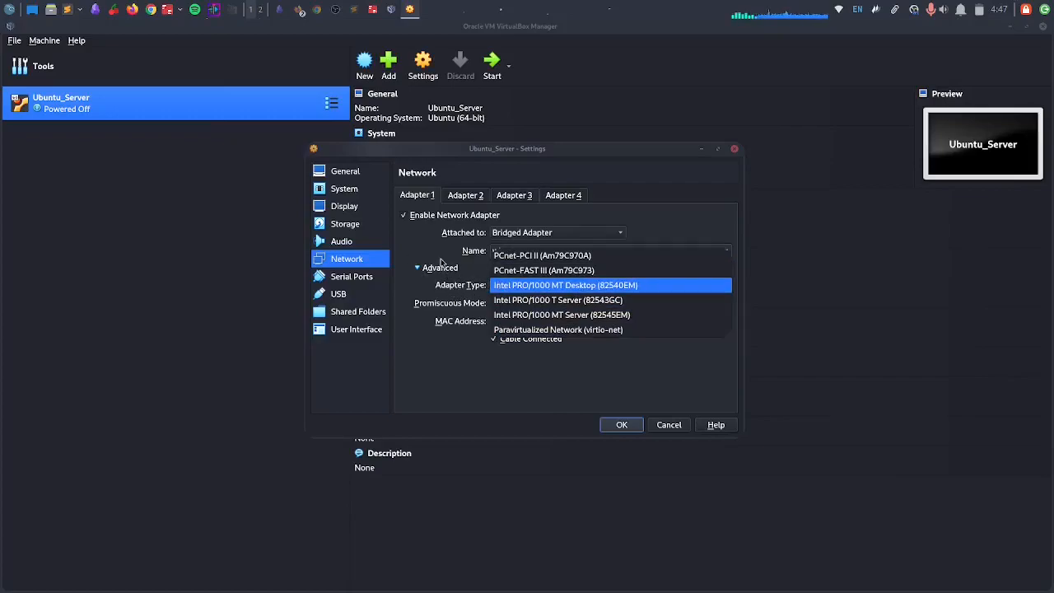
left_click(517, 329)
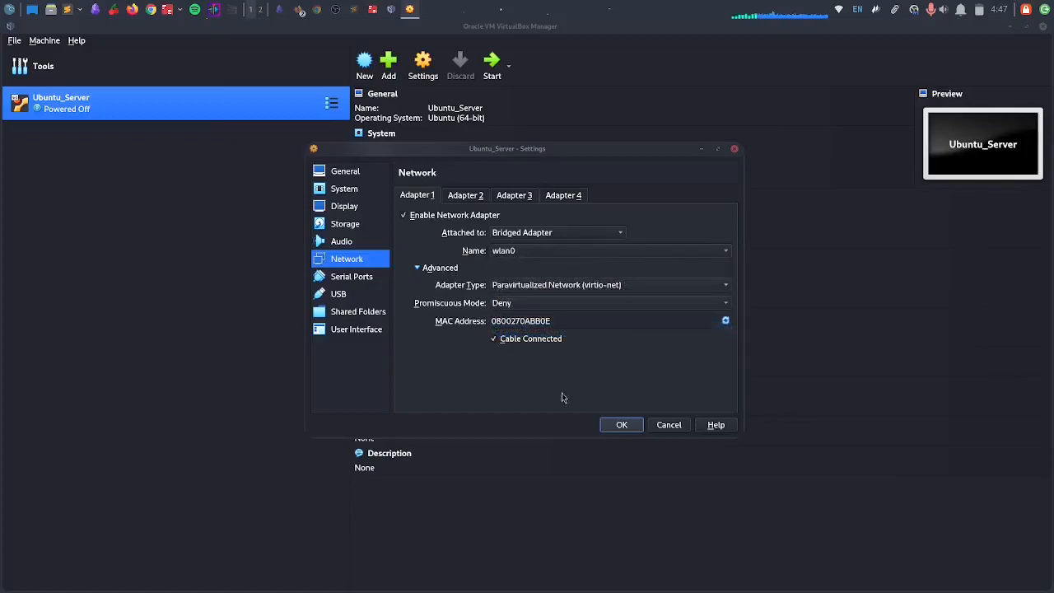
left_click(619, 425)
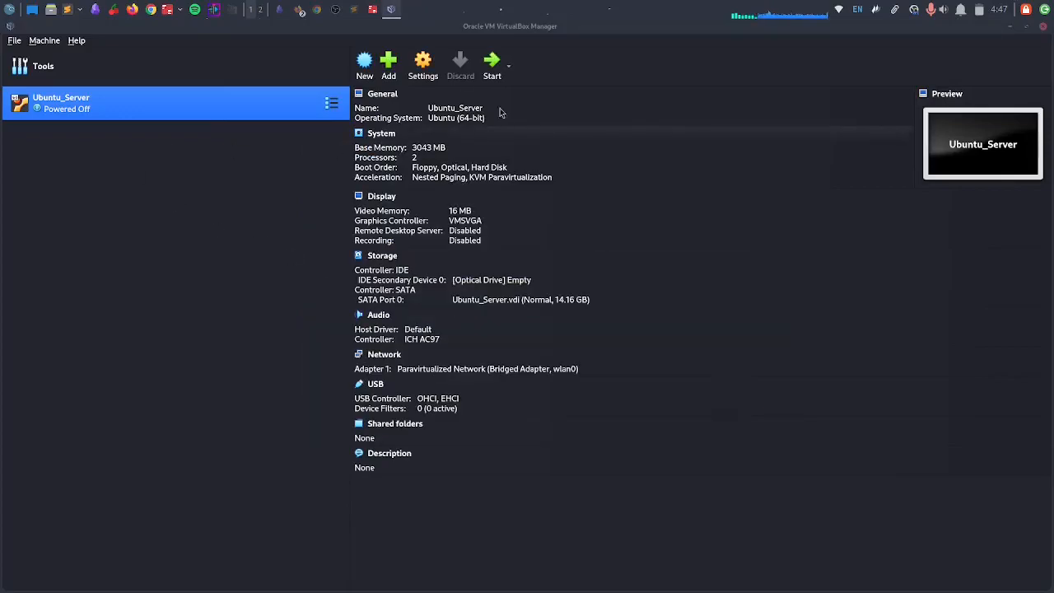
Start the Ubuntu_Server virtual machine and highlight the host's wlan0 IP address in the terminal while it boots
left_click(486, 71)
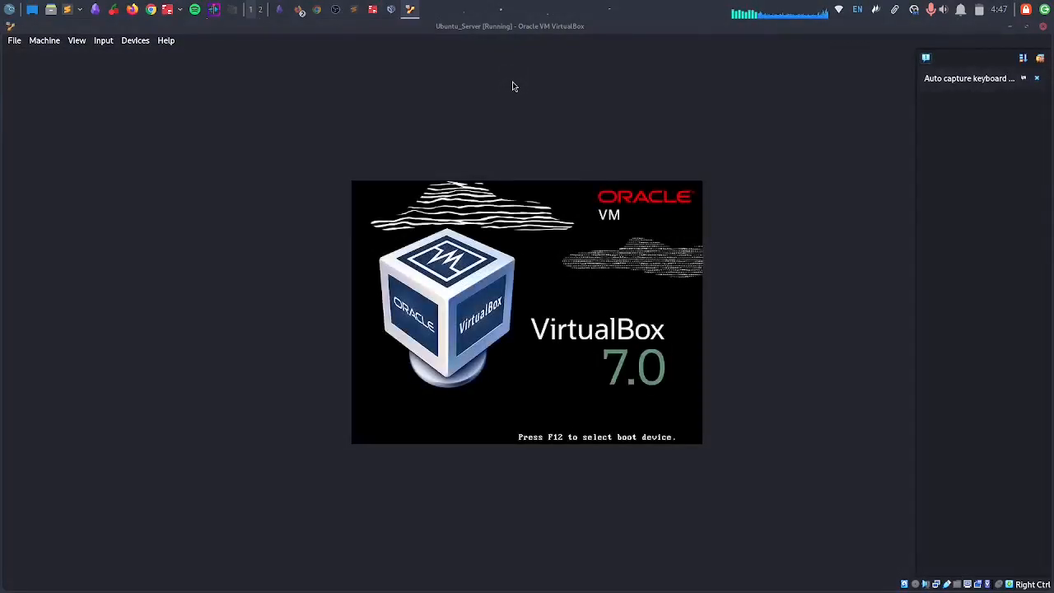
left_click(1039, 60)
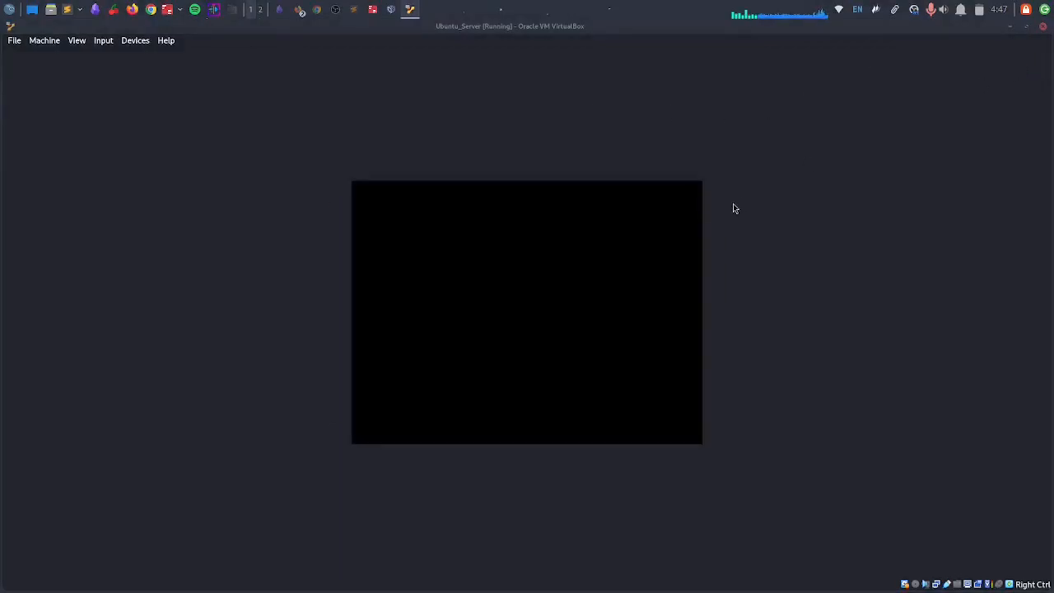
left_click(372, 10)
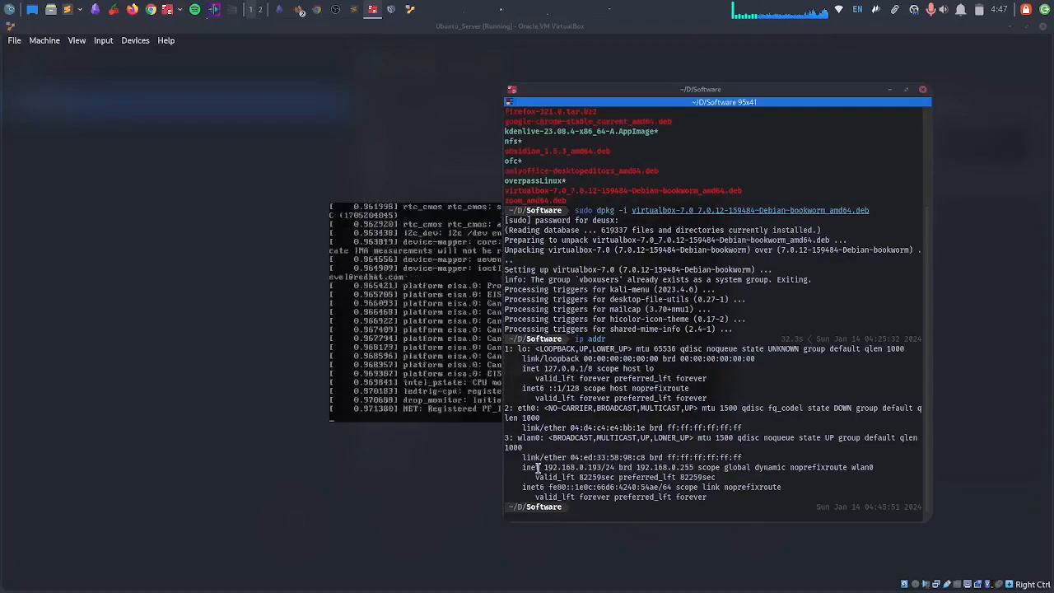
left_click_drag(543, 467, 607, 468)
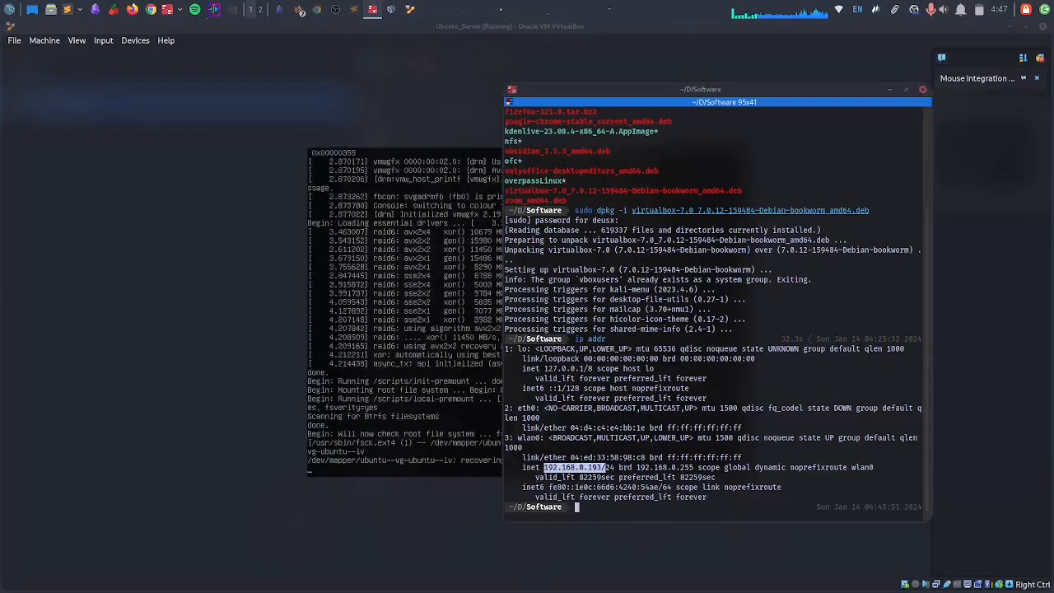
left_click(261, 442)
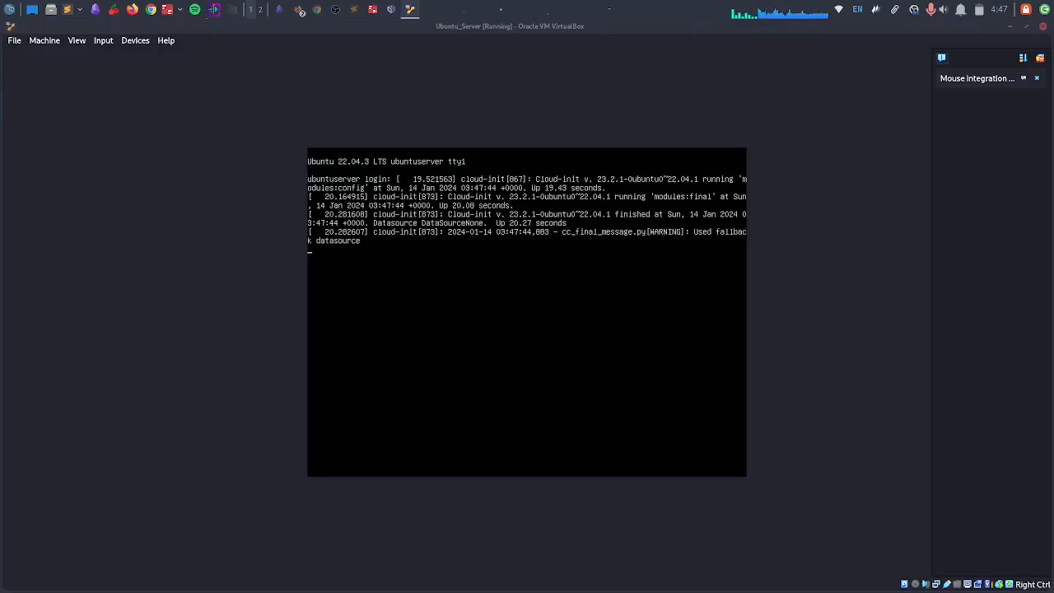
Log in to the restarted server with the account username and password and list its network addresses with ip addr
key("Return")
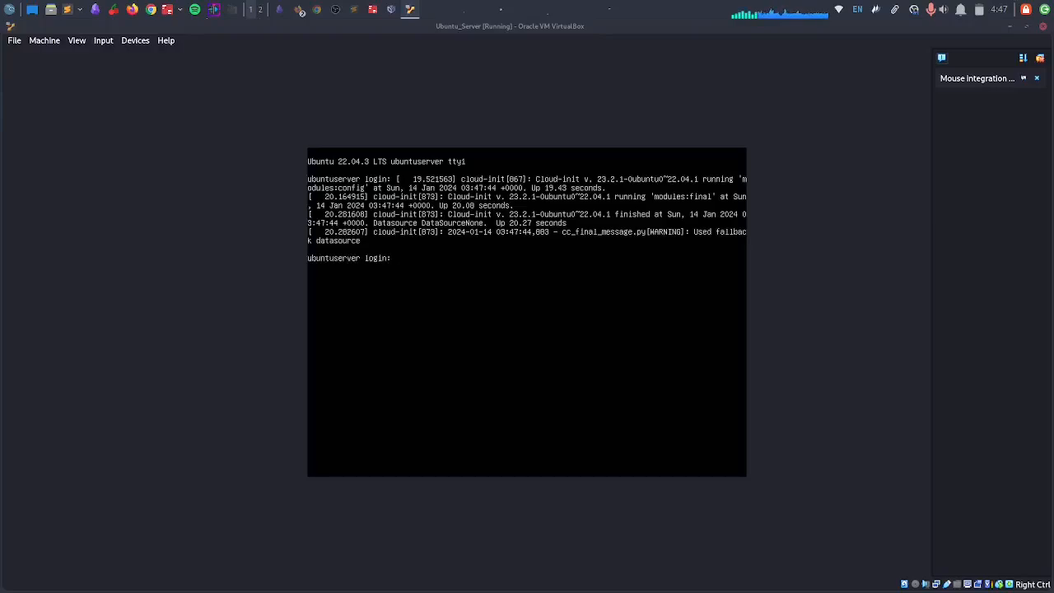
type("deusx")
key("Return")
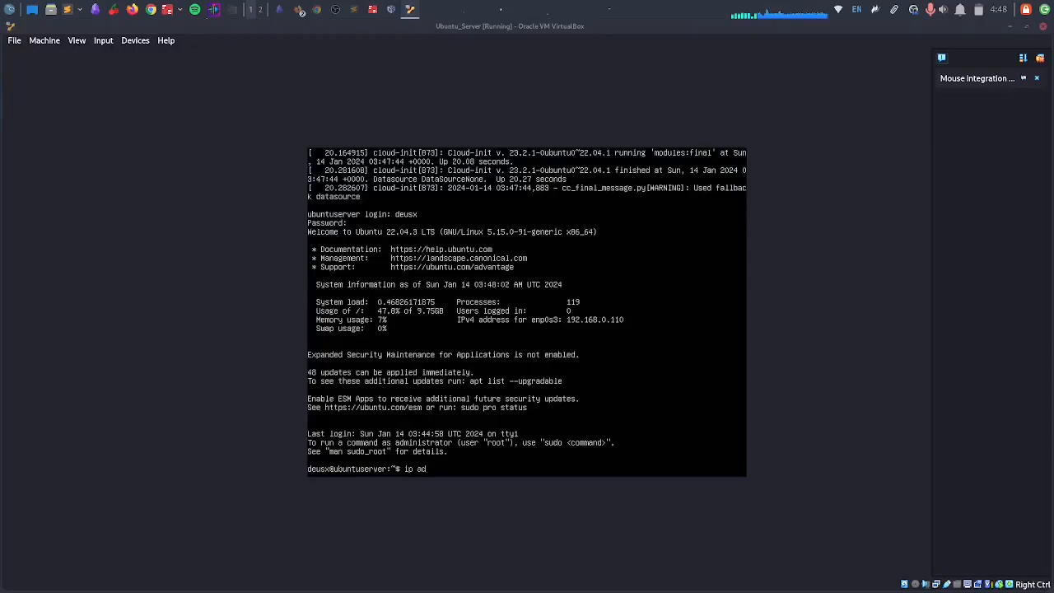
key("Return")
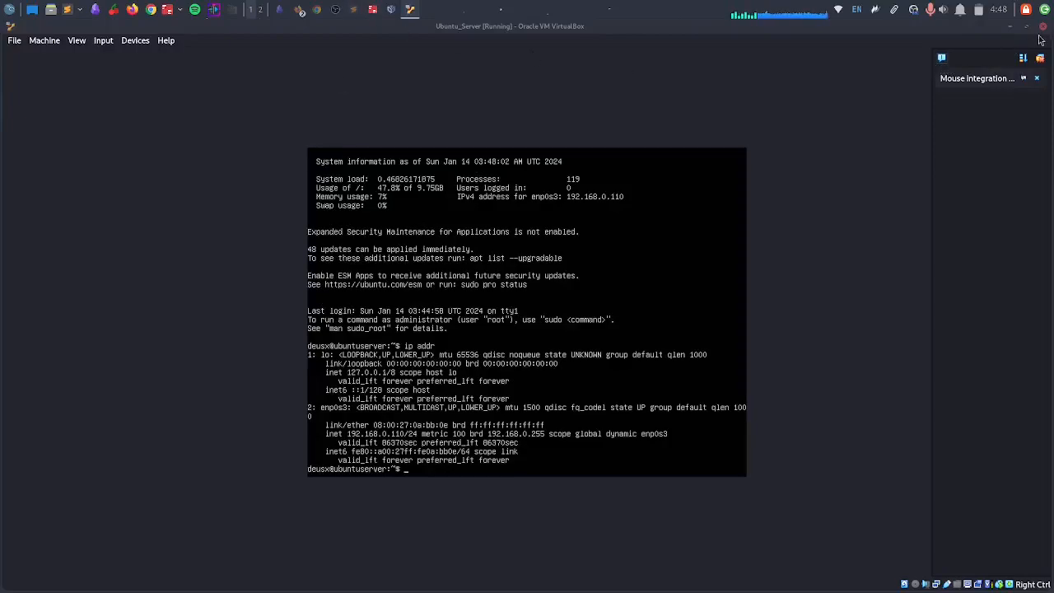
Dismiss the virtual machine's notification and place the host terminal beside the server console to compare the host's wlan0 address with the server's
left_click(1041, 59)
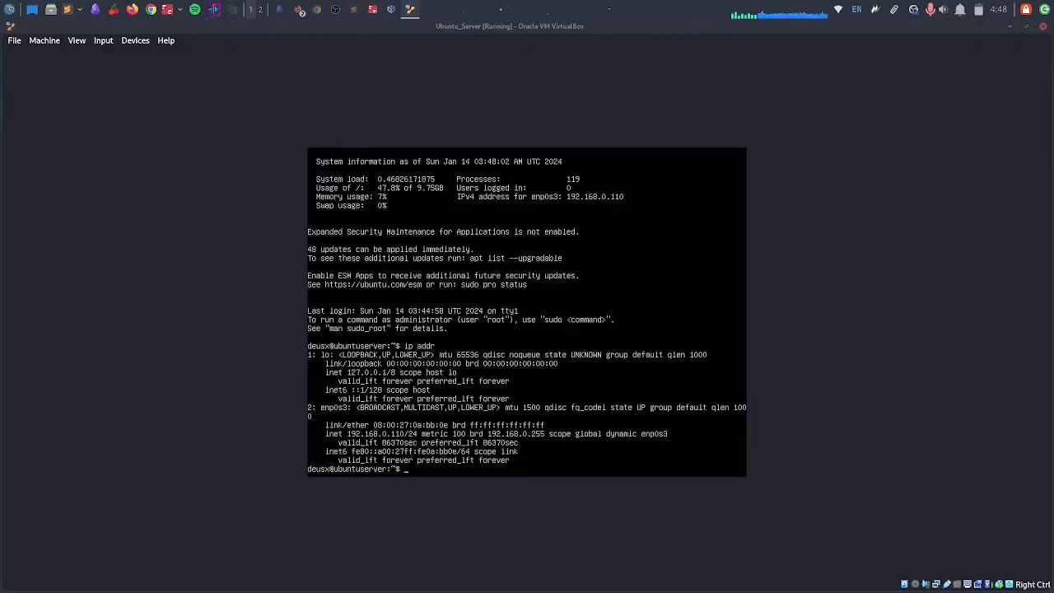
left_click(372, 10)
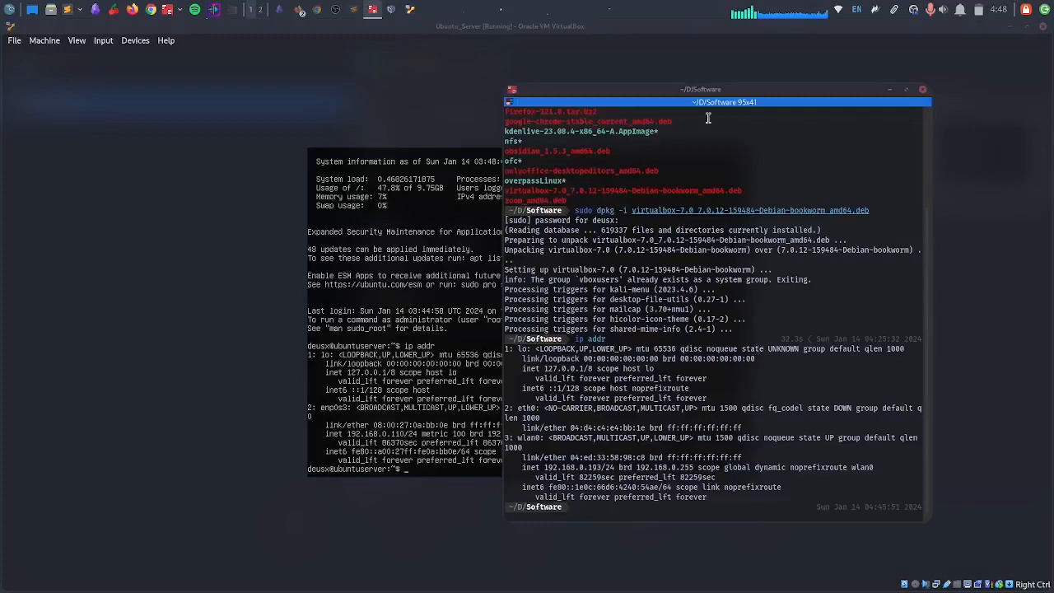
left_click_drag(698, 89, 787, 81)
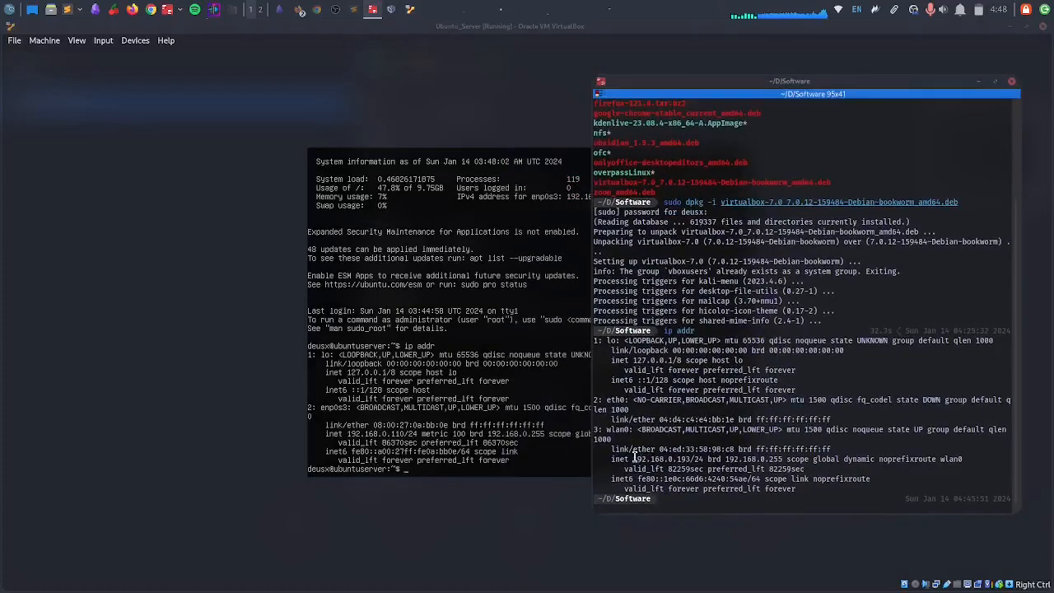
left_click_drag(632, 459, 696, 459)
left_click(706, 458)
Ping the server at 192.168.0.110 from the host terminal and stop the ping after a few replies
type("ping 192.168.0.110")
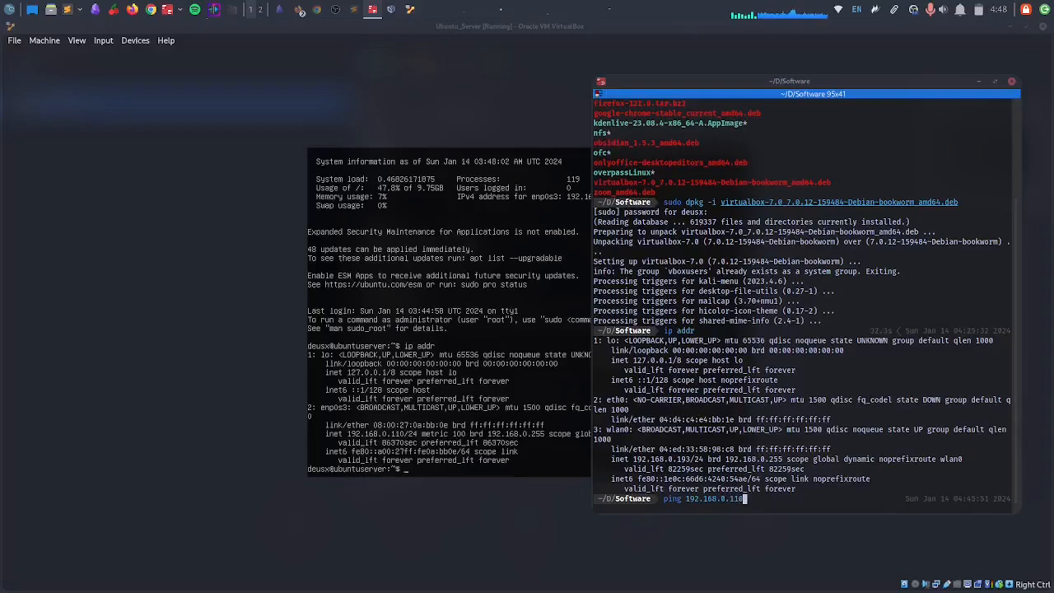
key("Return")
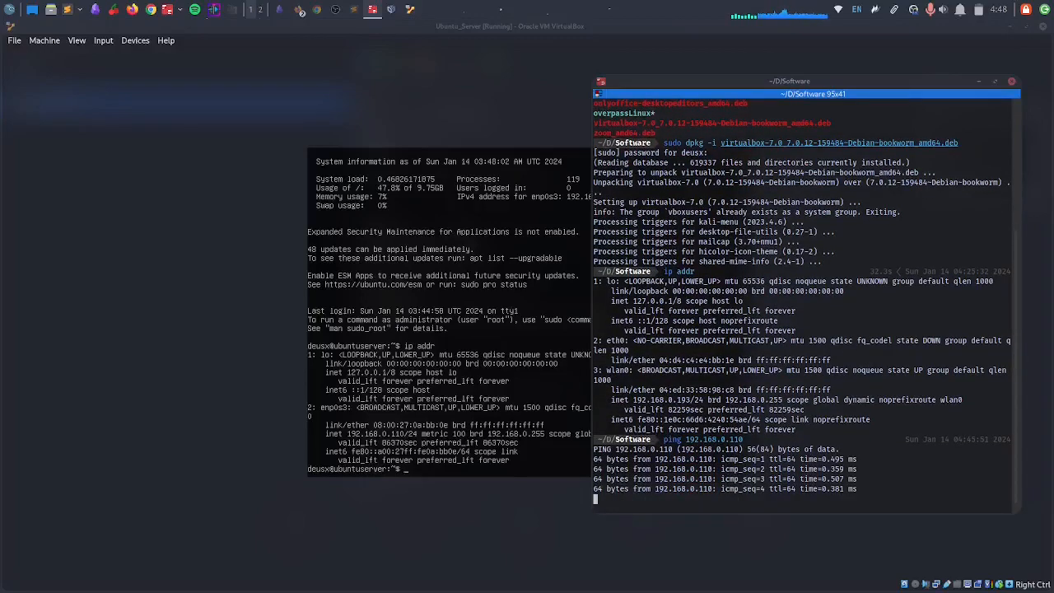
key("ctrl+c")
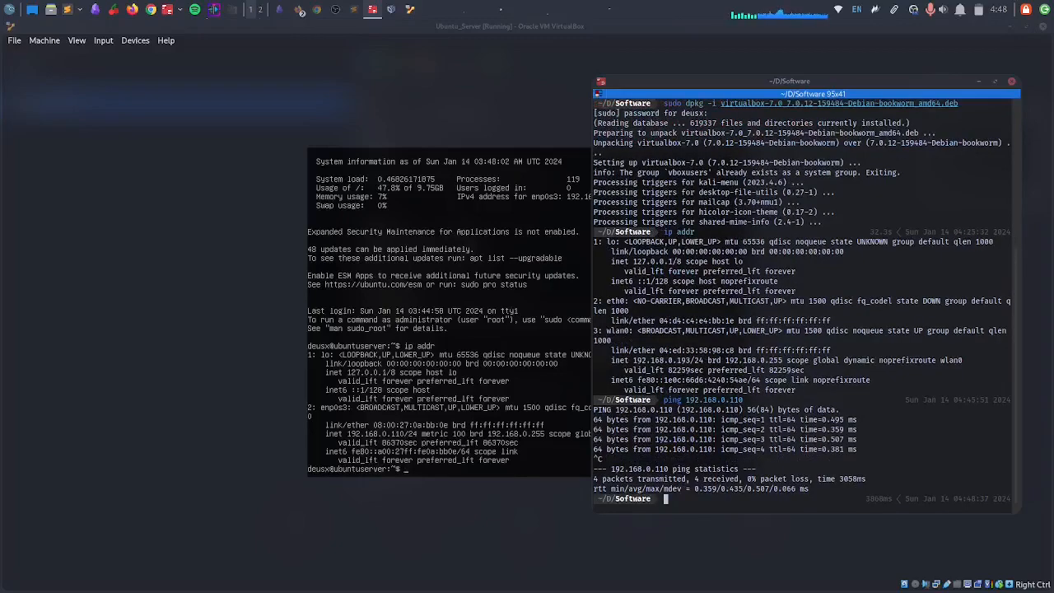
Connect to the server at 192.168.0.110 over SSH with the account username, accept its host key with yes, and enter the account password
type("ssh deusx@192.168")
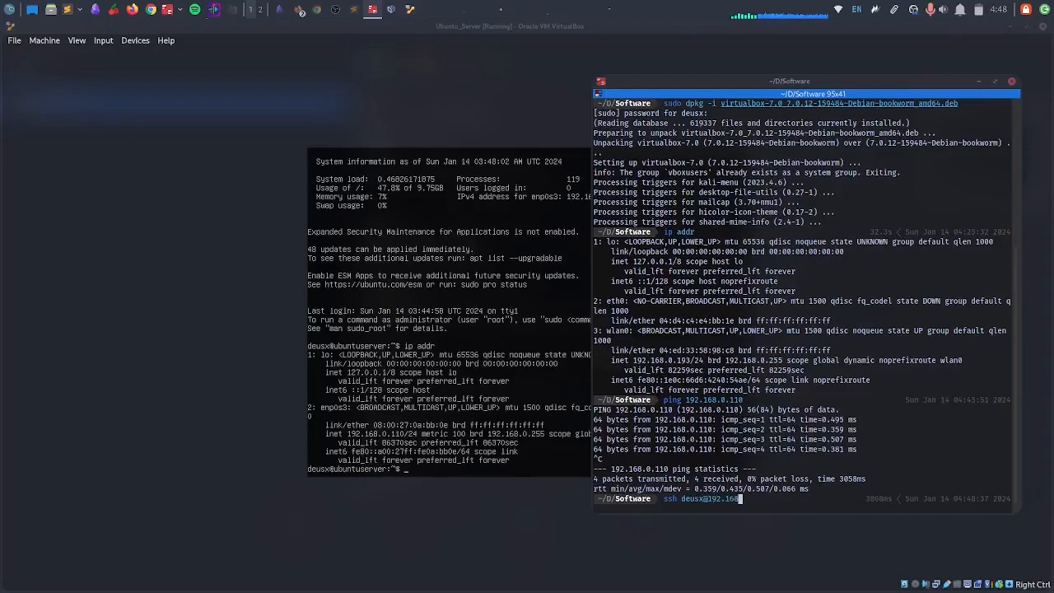
type(".0.110")
key("Return")
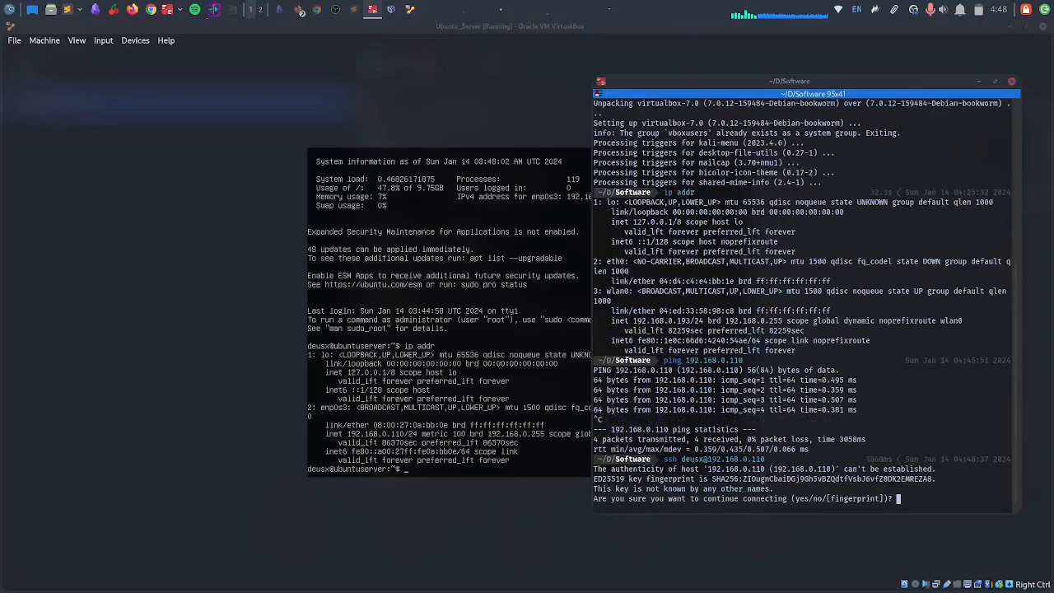
type("yes")
key("Return")
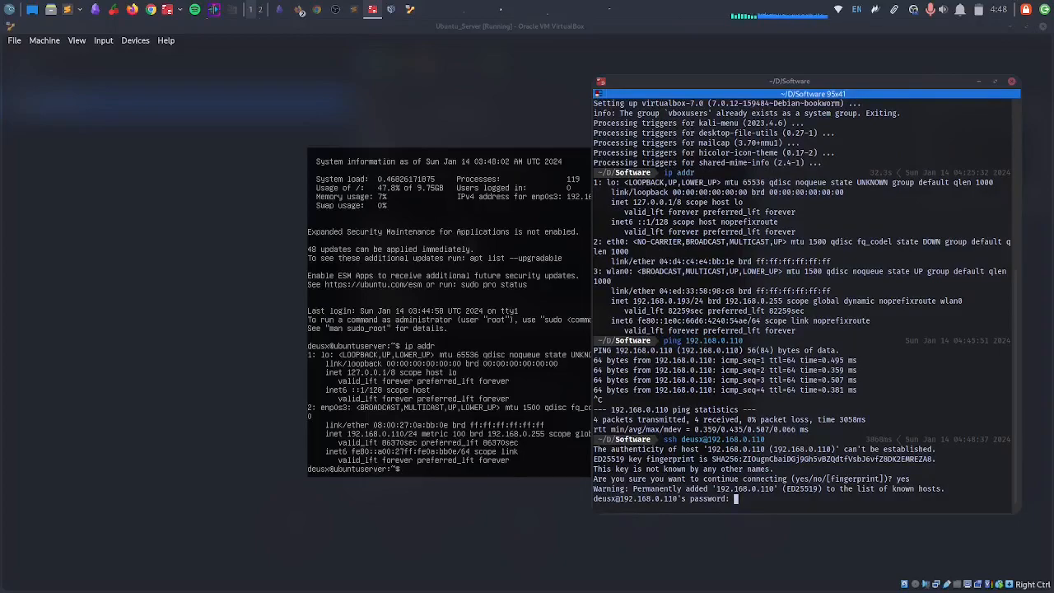
key("Return")
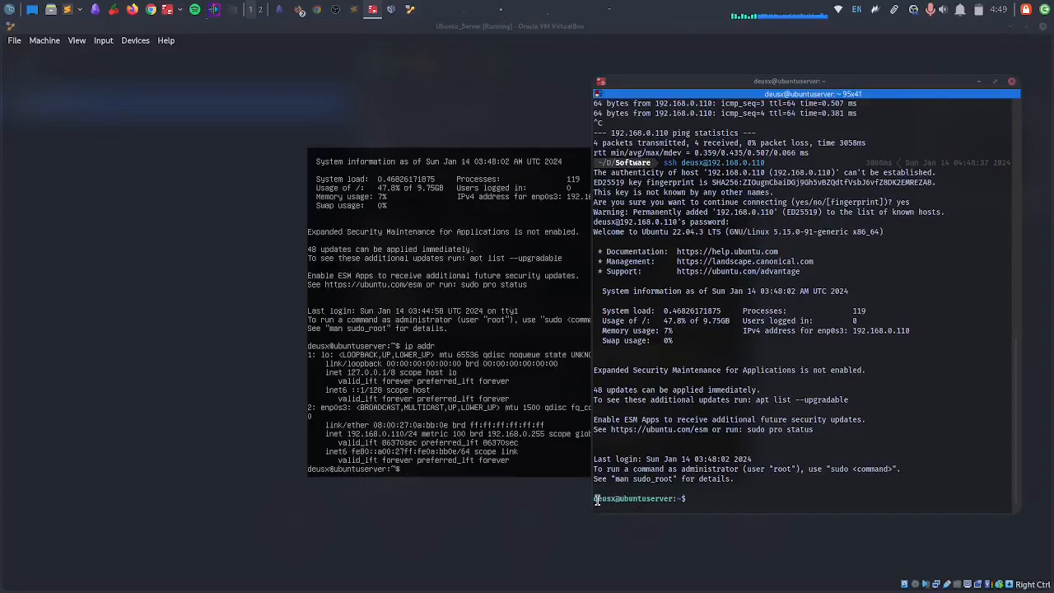
Highlight the remote prompt, then run ls and whoami in the SSH session to check the home directory and current user
left_click_drag(594, 499, 679, 499)
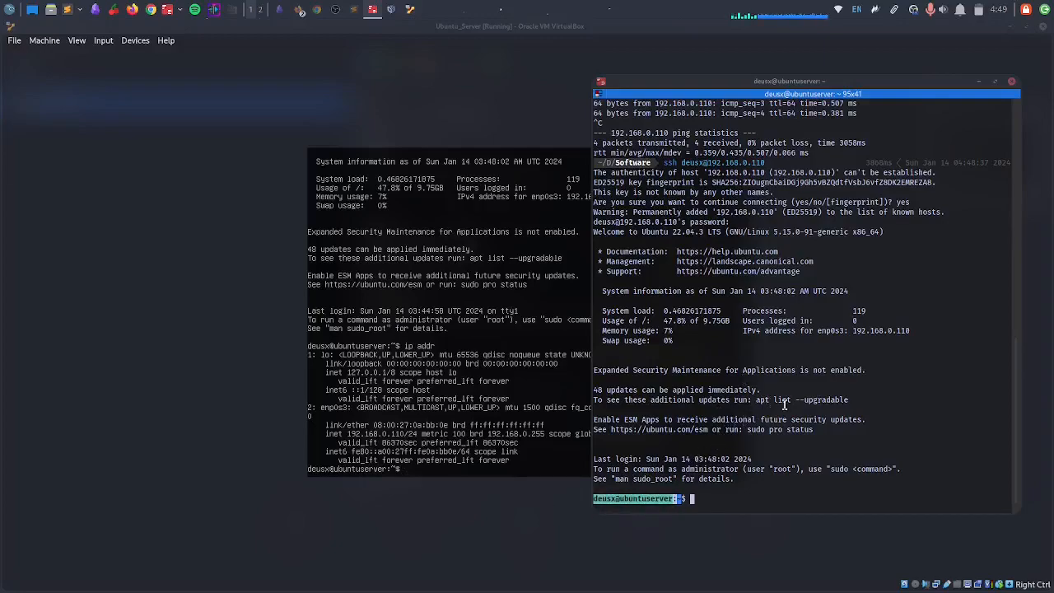
type("ls")
key("Return")
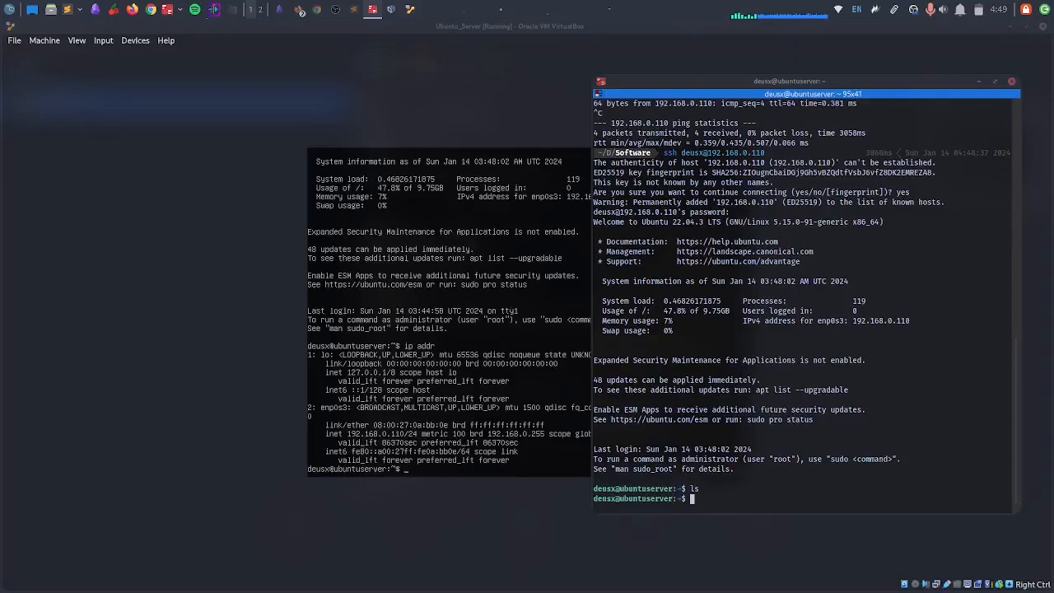
type("whoami")
key("Return")
Run hostnamectl in the SSH session and examine the server's hostname and machine details
type("hostname")
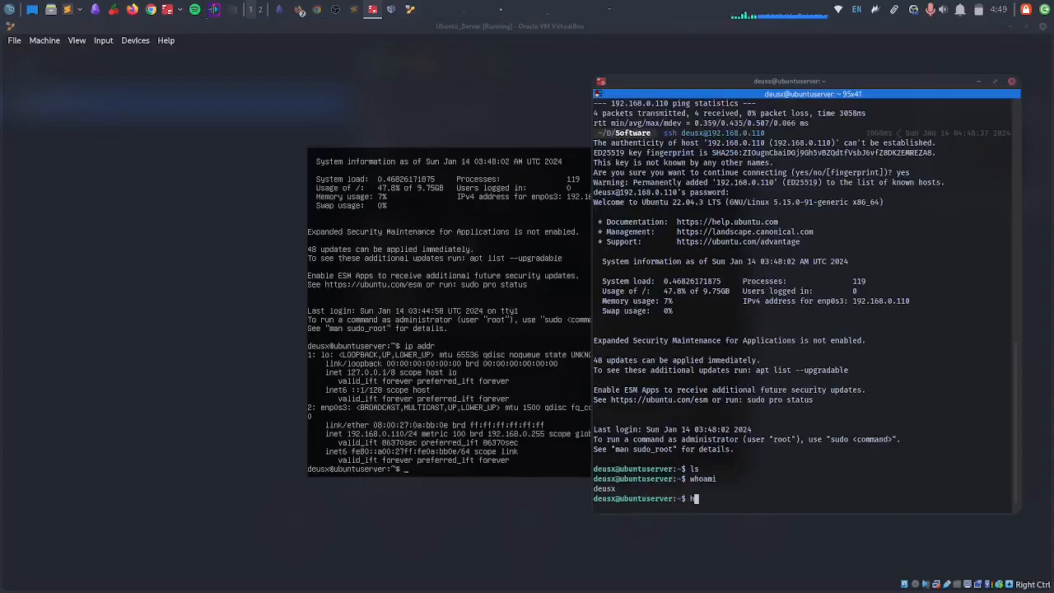
type("ctl")
key("Return")
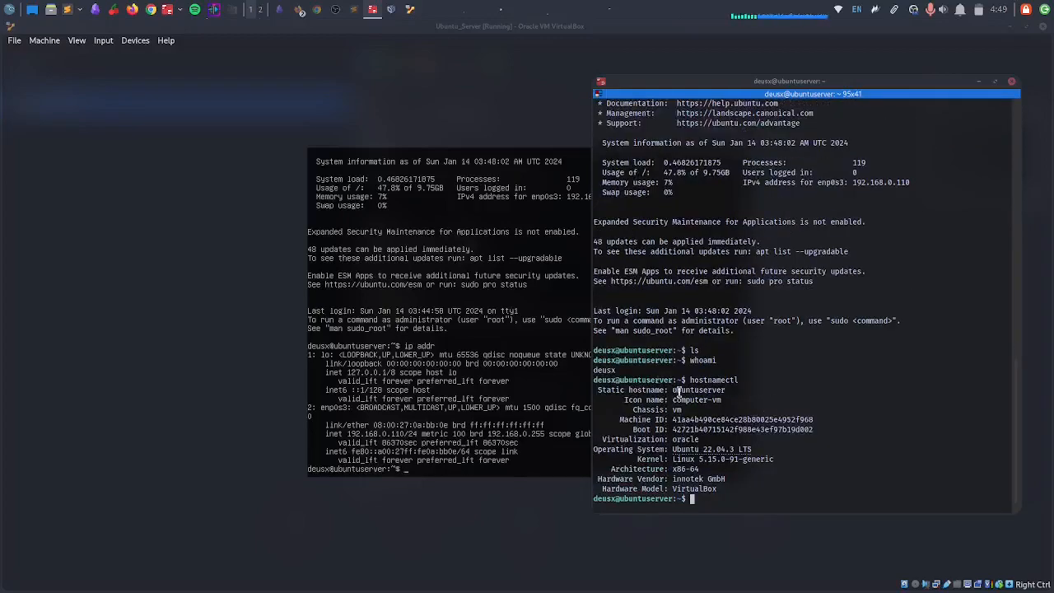
left_click_drag(673, 390, 751, 419)
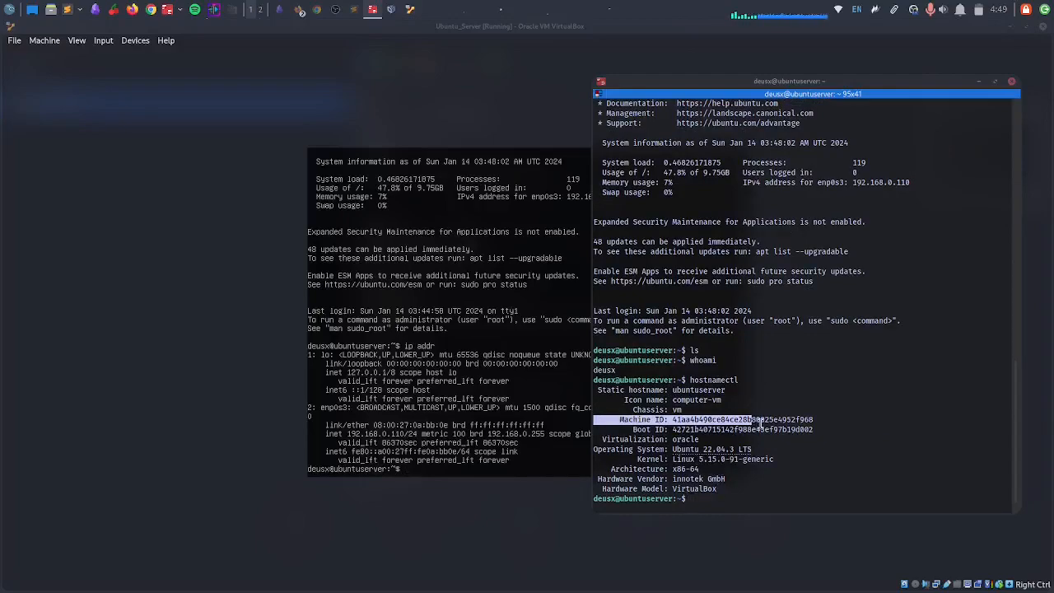
left_click(760, 417)
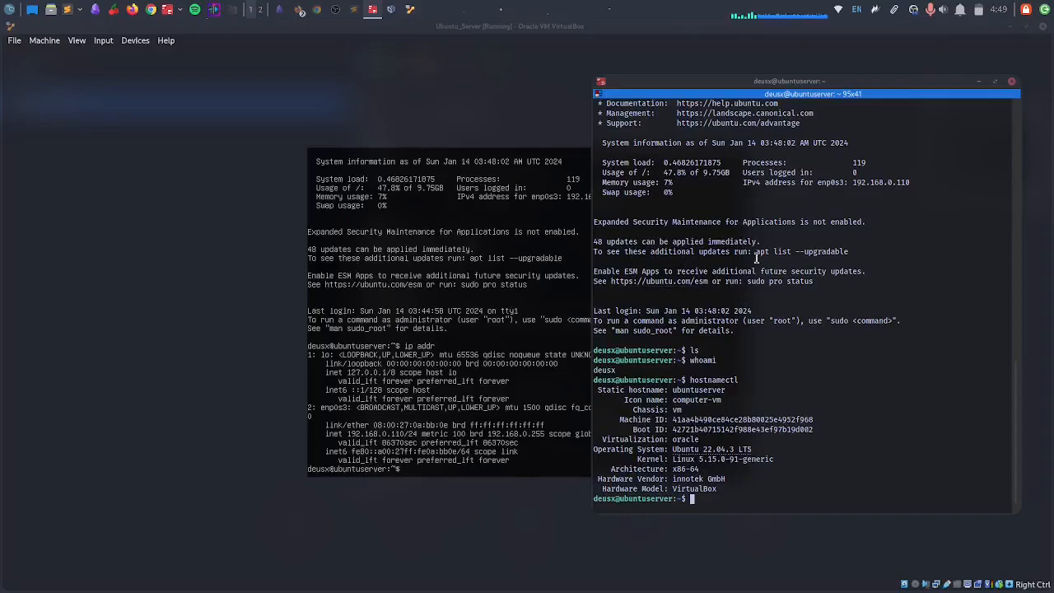